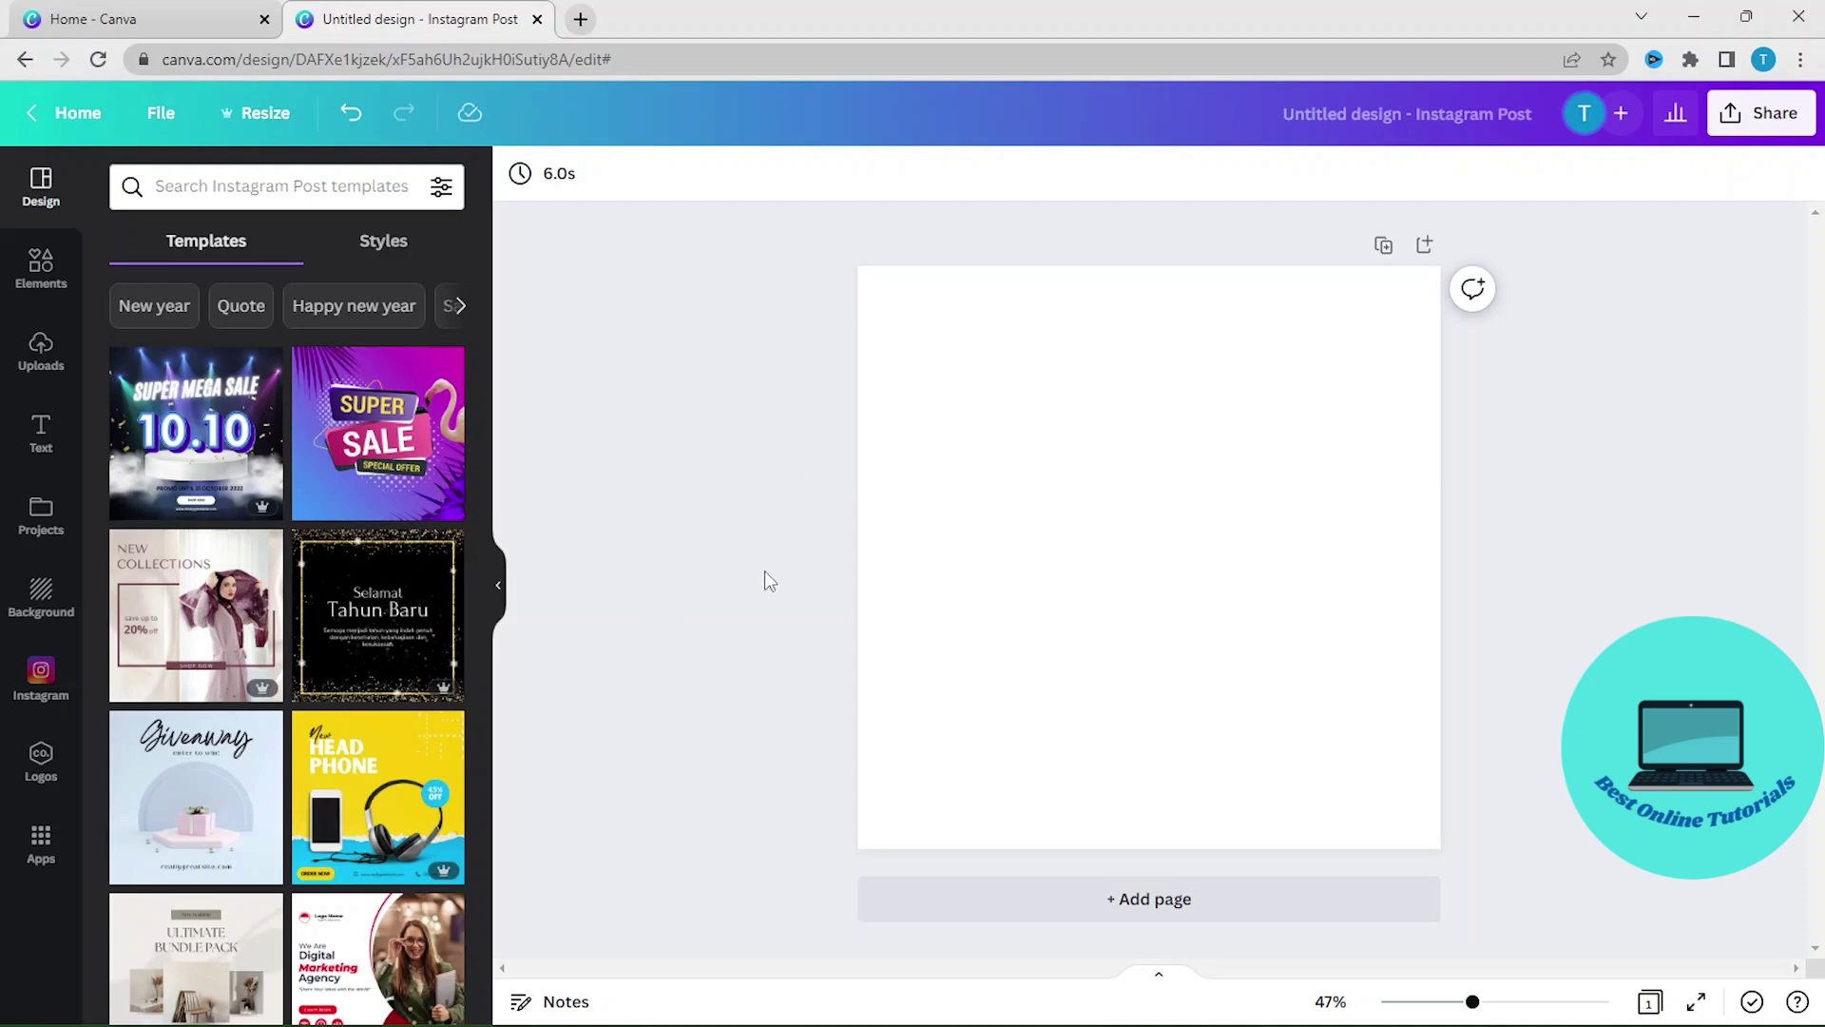
Search the Elements library for 'Happy birthday banner' and filter results to Graphics
click(35, 294)
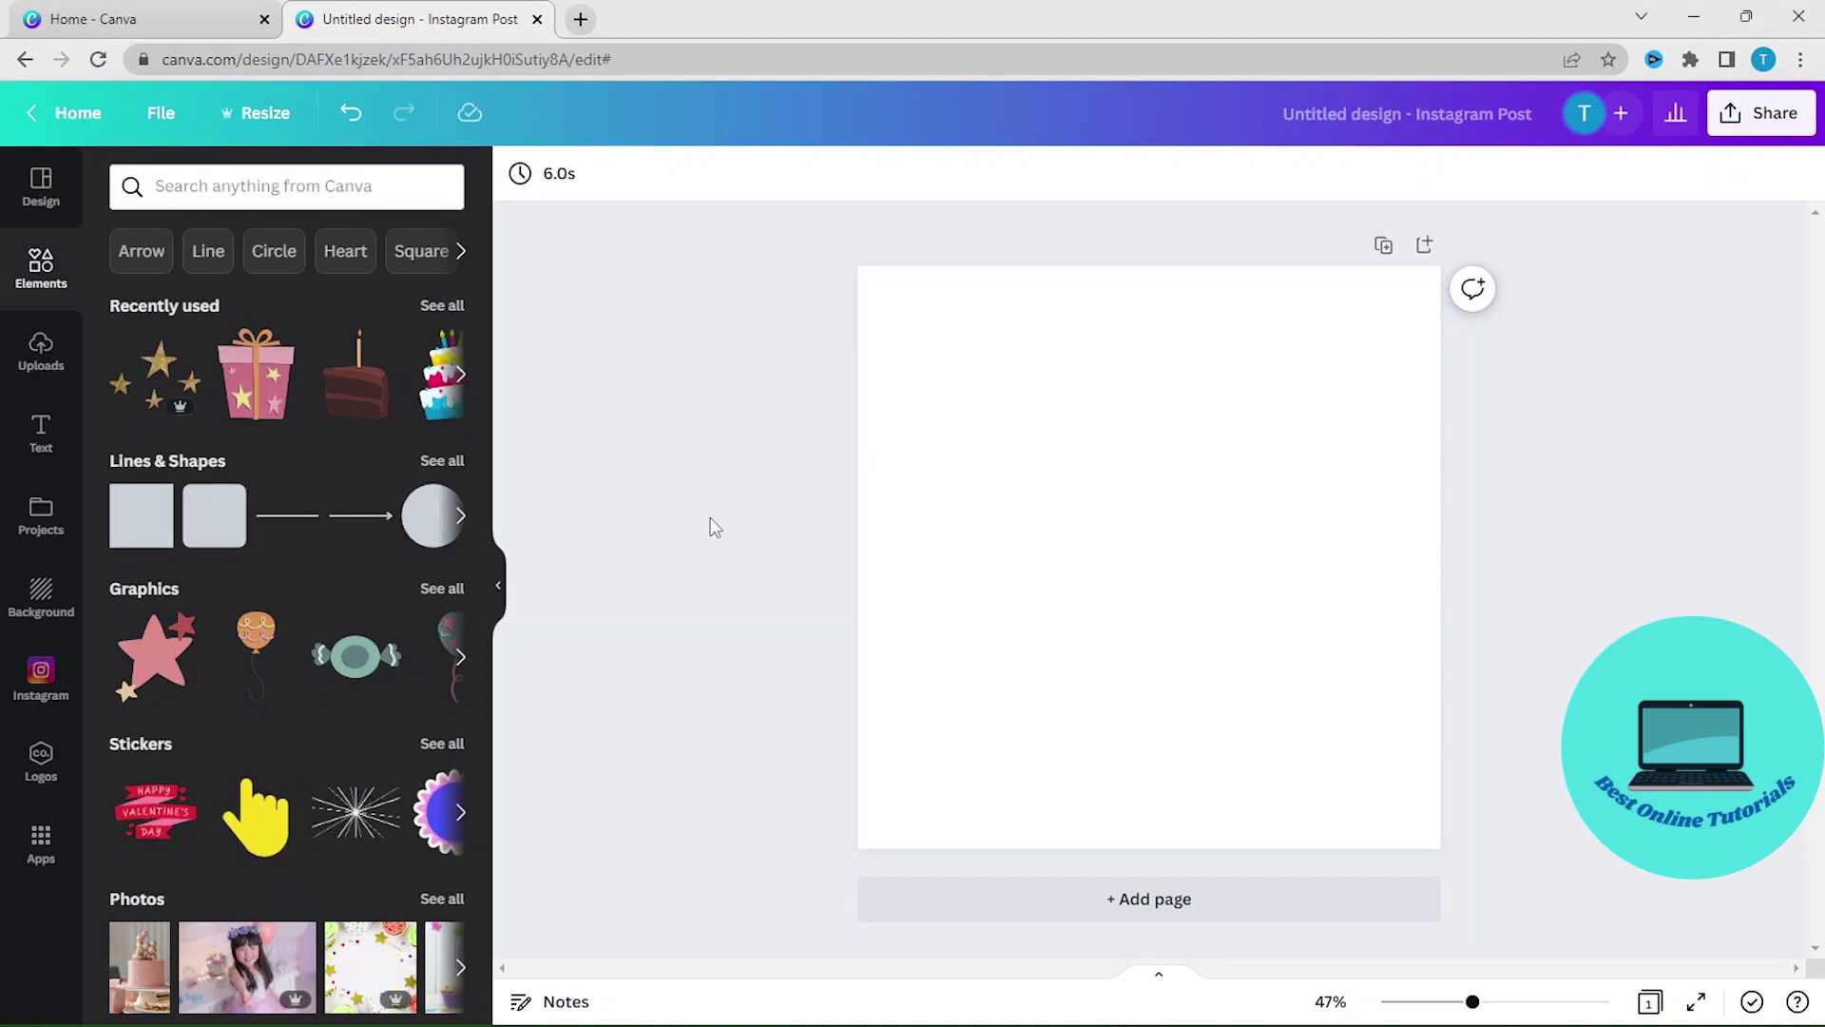
click(303, 187)
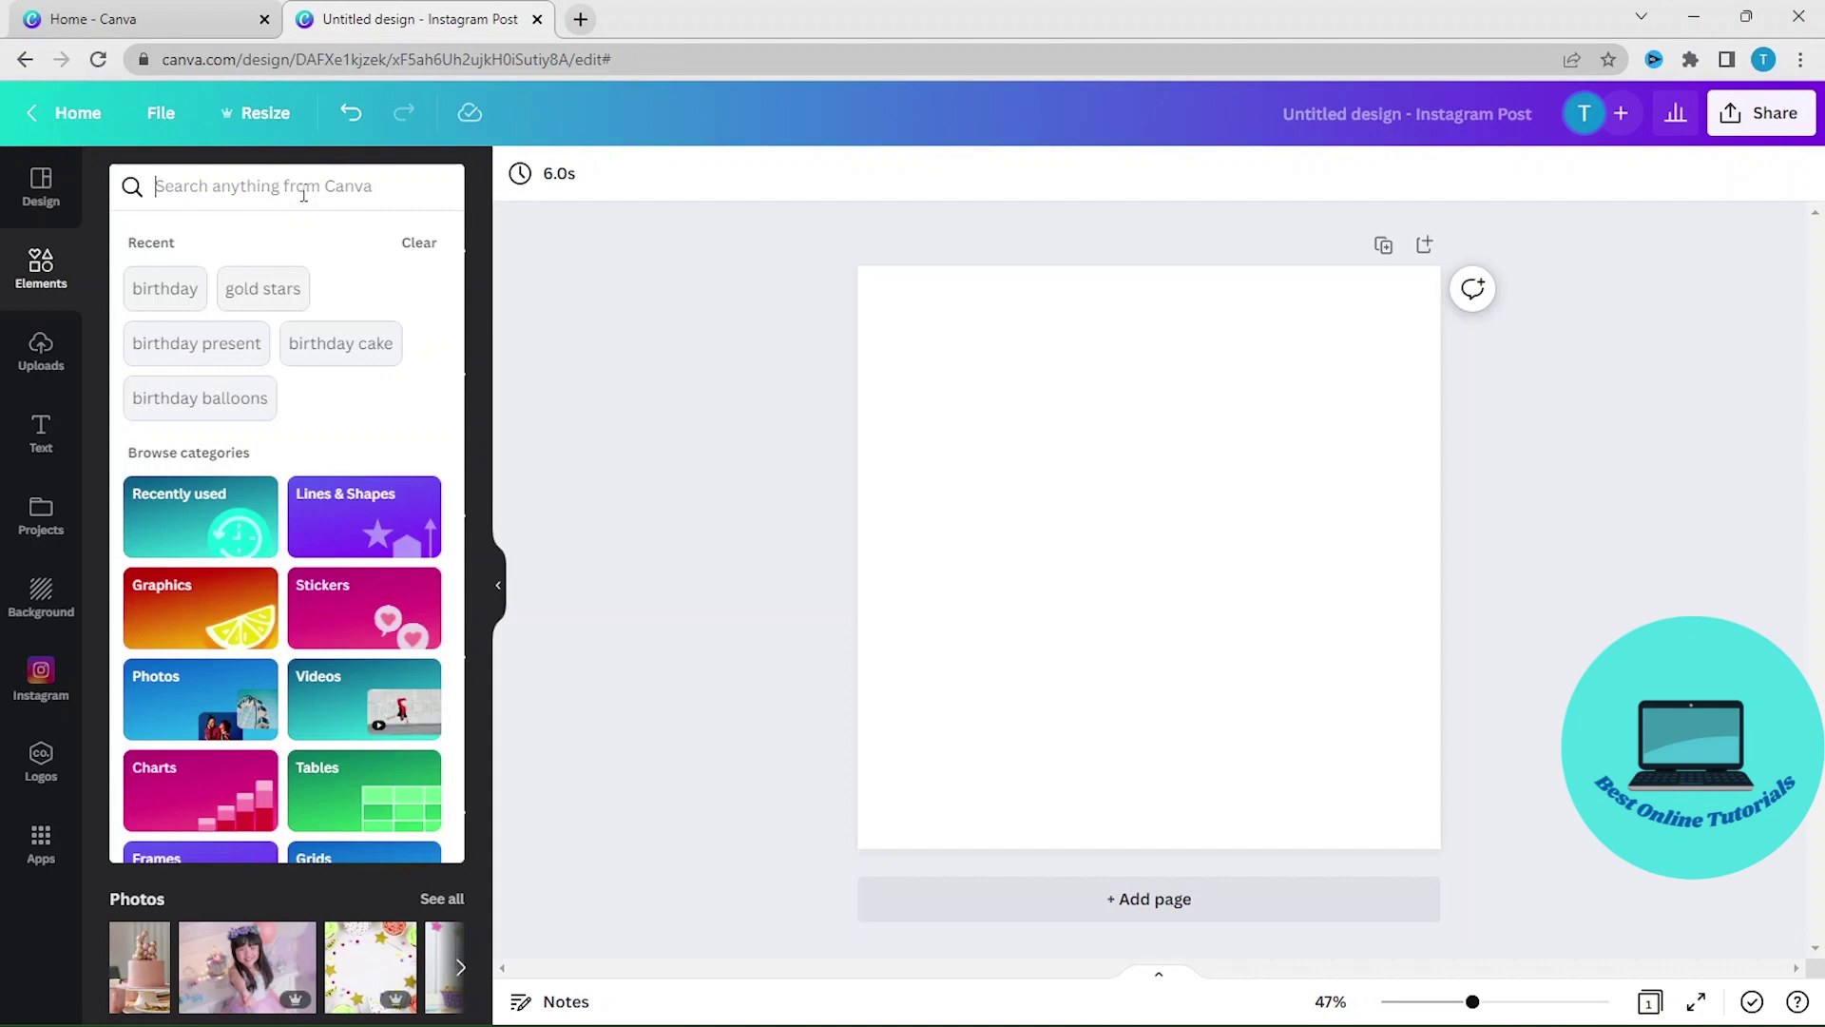
text(happy)
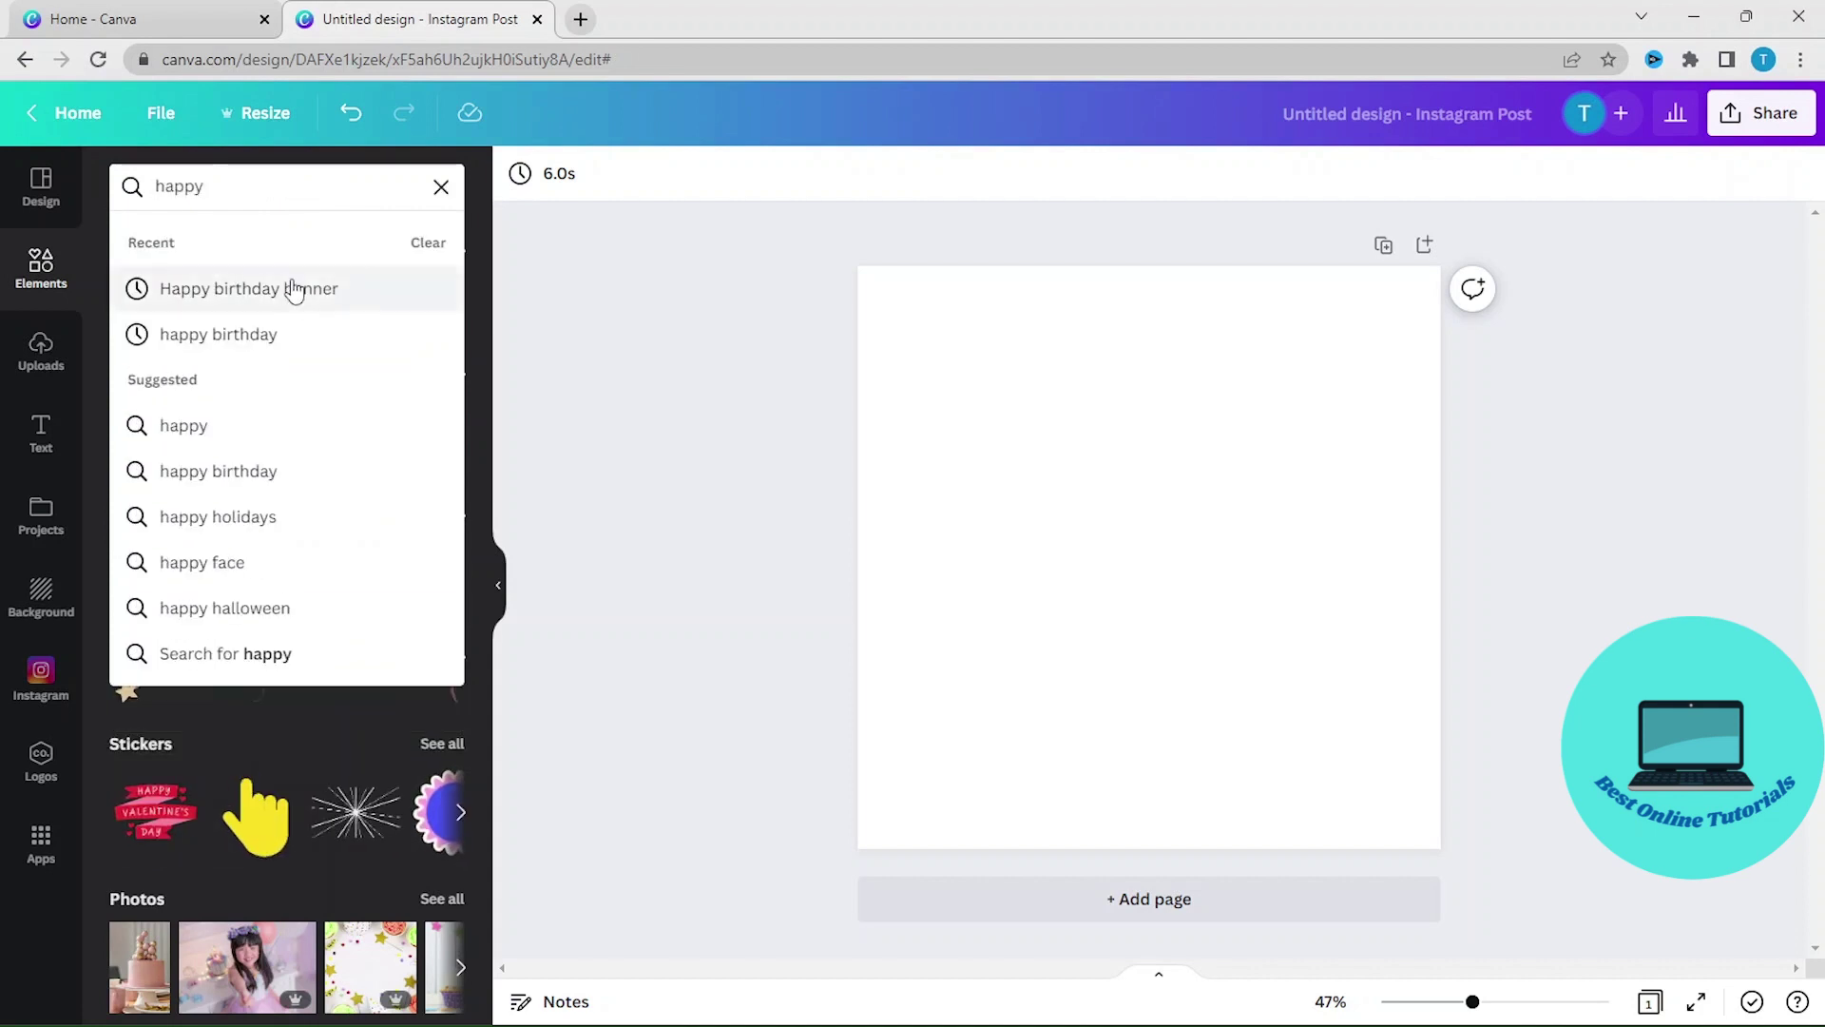
click(293, 289)
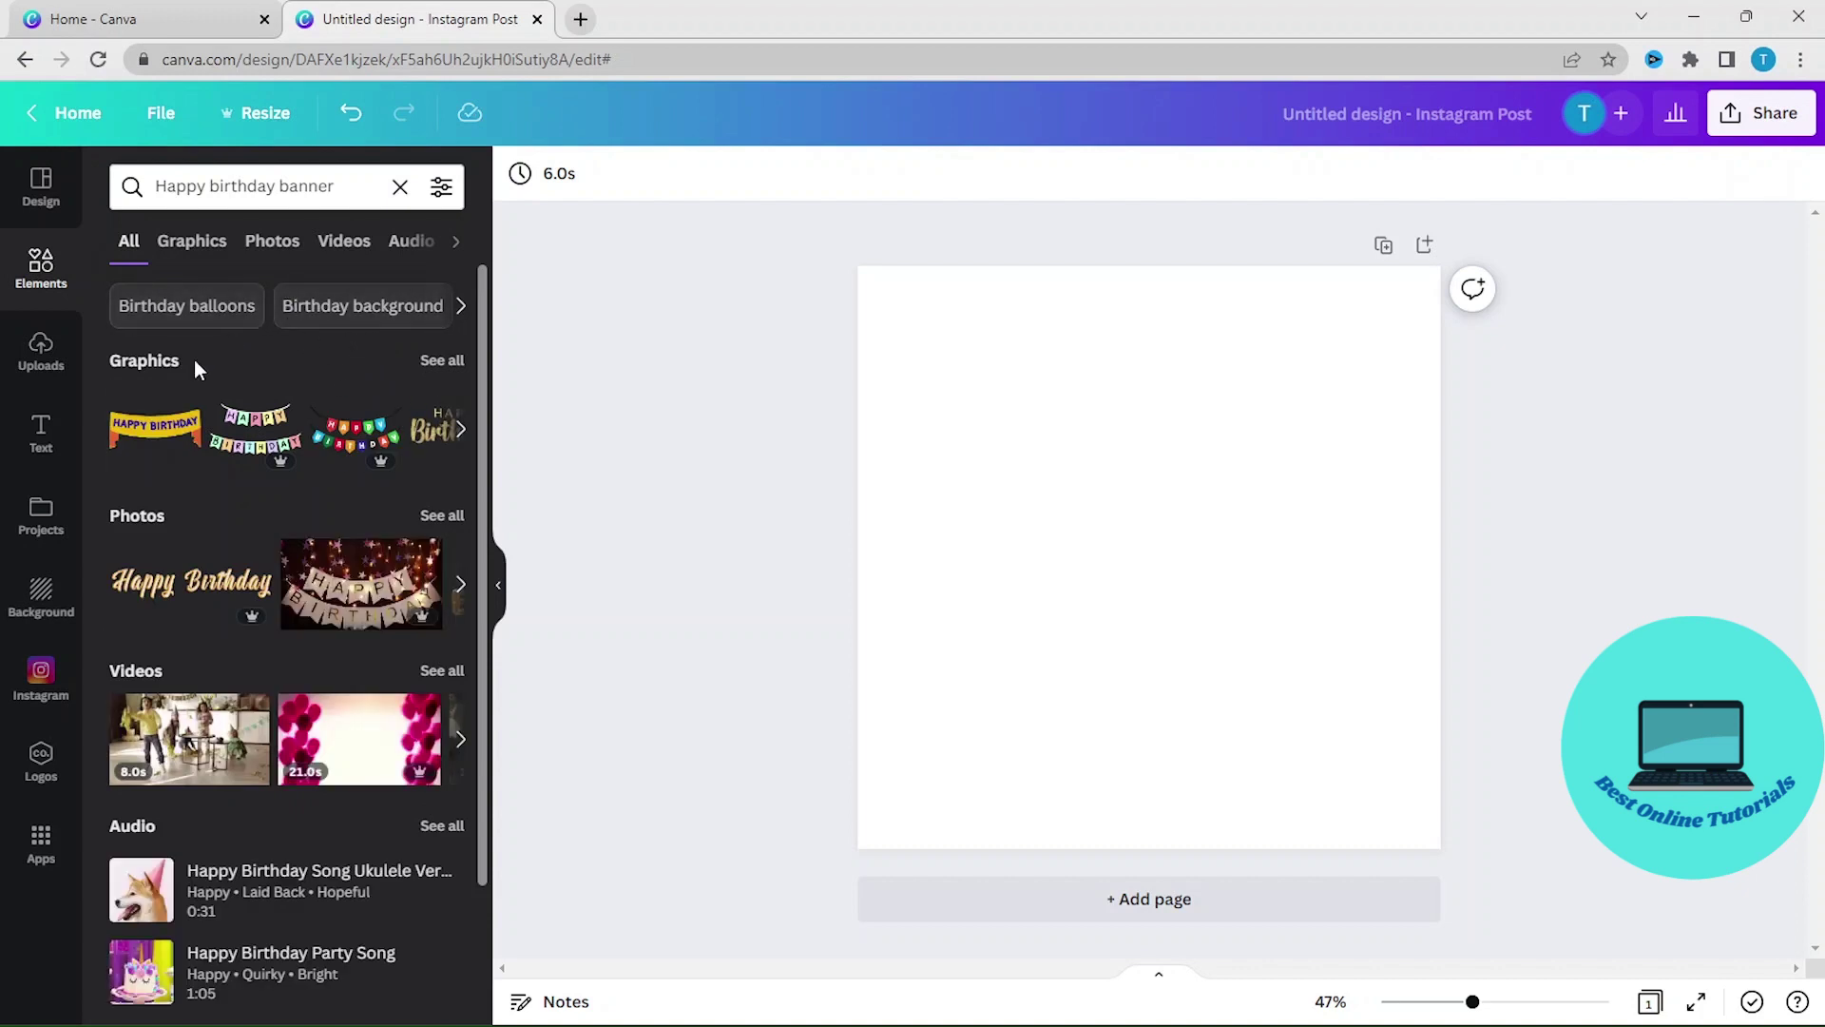
click(130, 369)
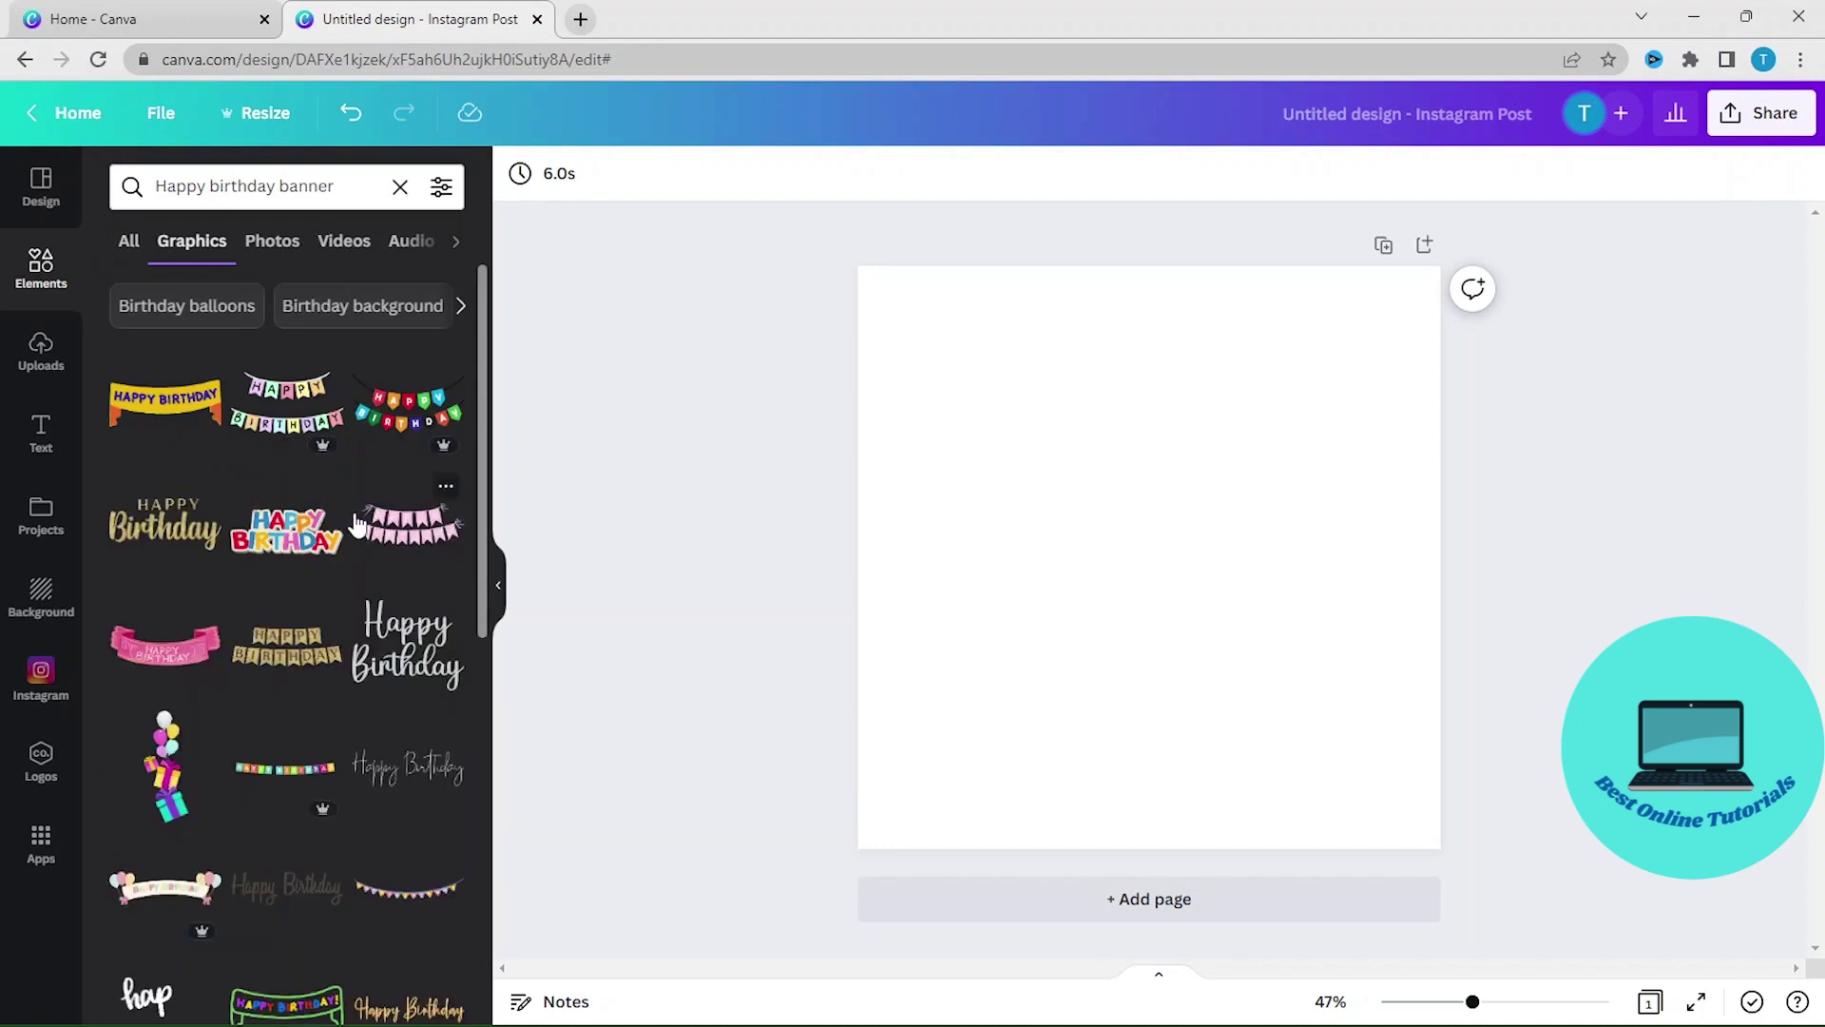
scroll(358, 526, down, 1)
scroll(358, 522, down, 2)
scroll(359, 520, down, 2)
scroll(362, 518, down, 2)
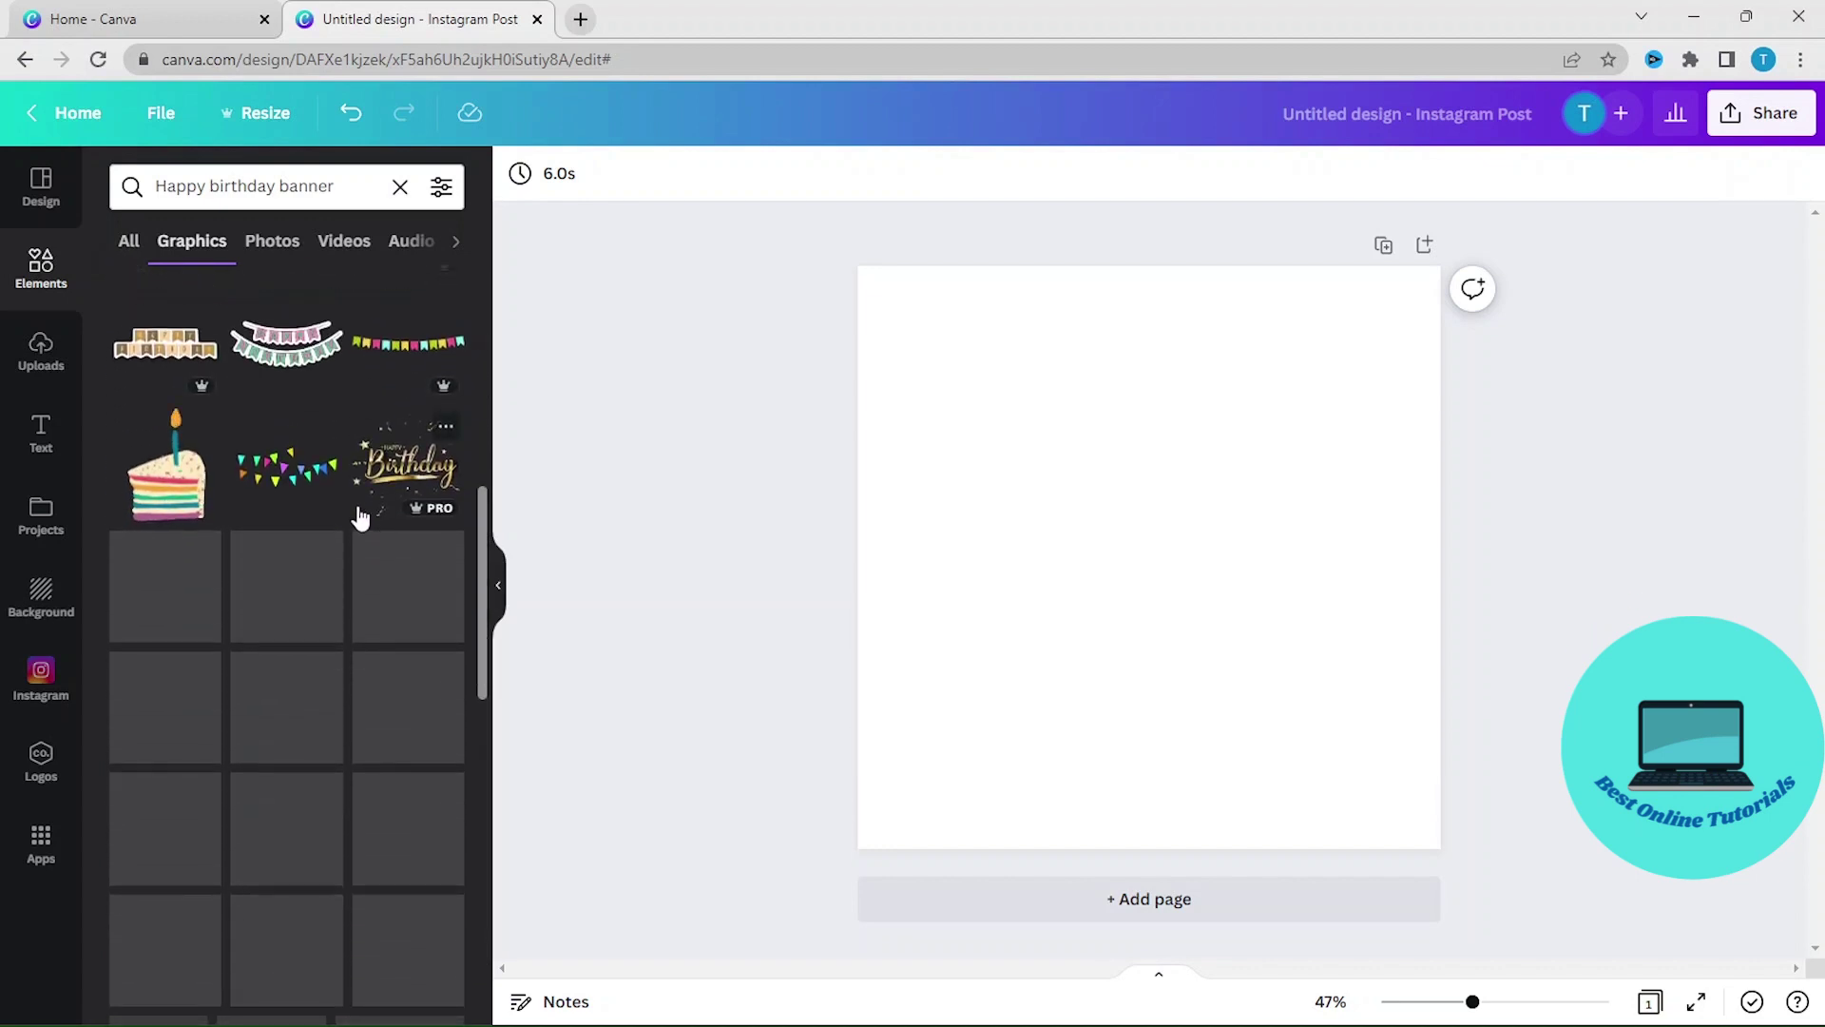
scroll(360, 516, down, 1)
scroll(359, 517, down, 2)
scroll(360, 517, down, 2)
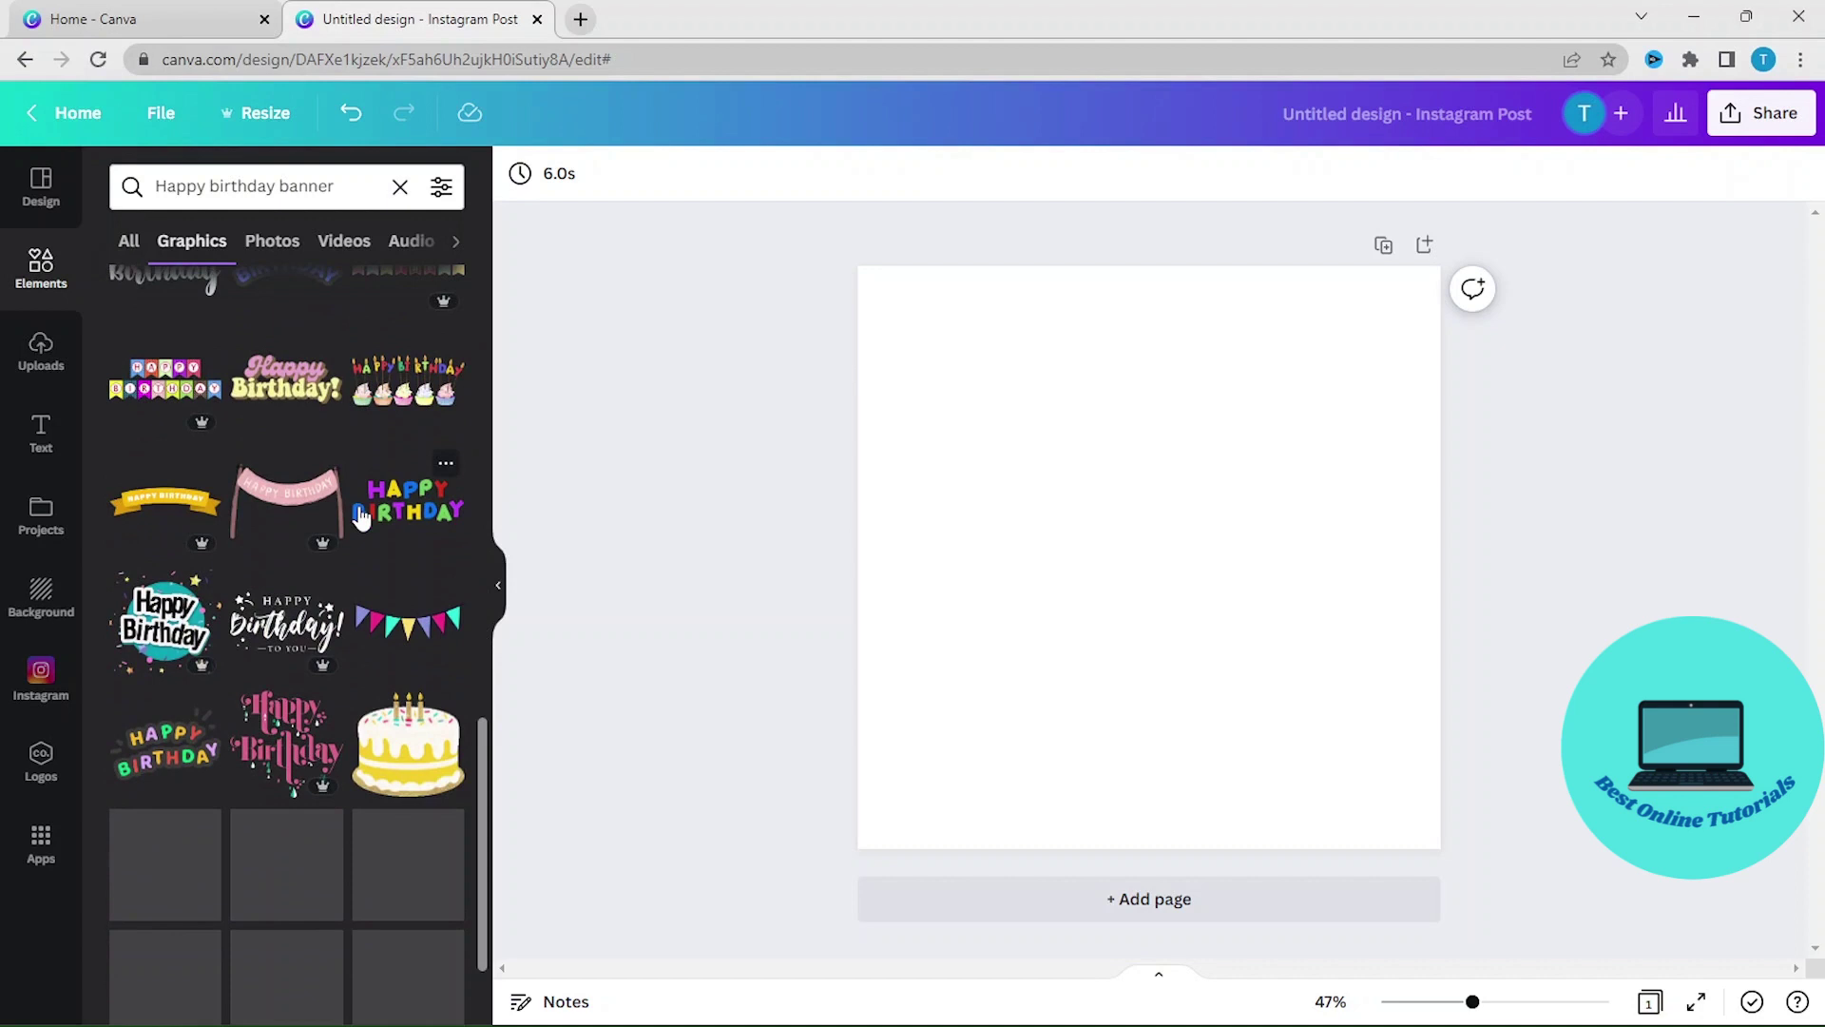
scroll(360, 519, down, 1)
scroll(361, 518, down, 1)
scroll(361, 520, down, 2)
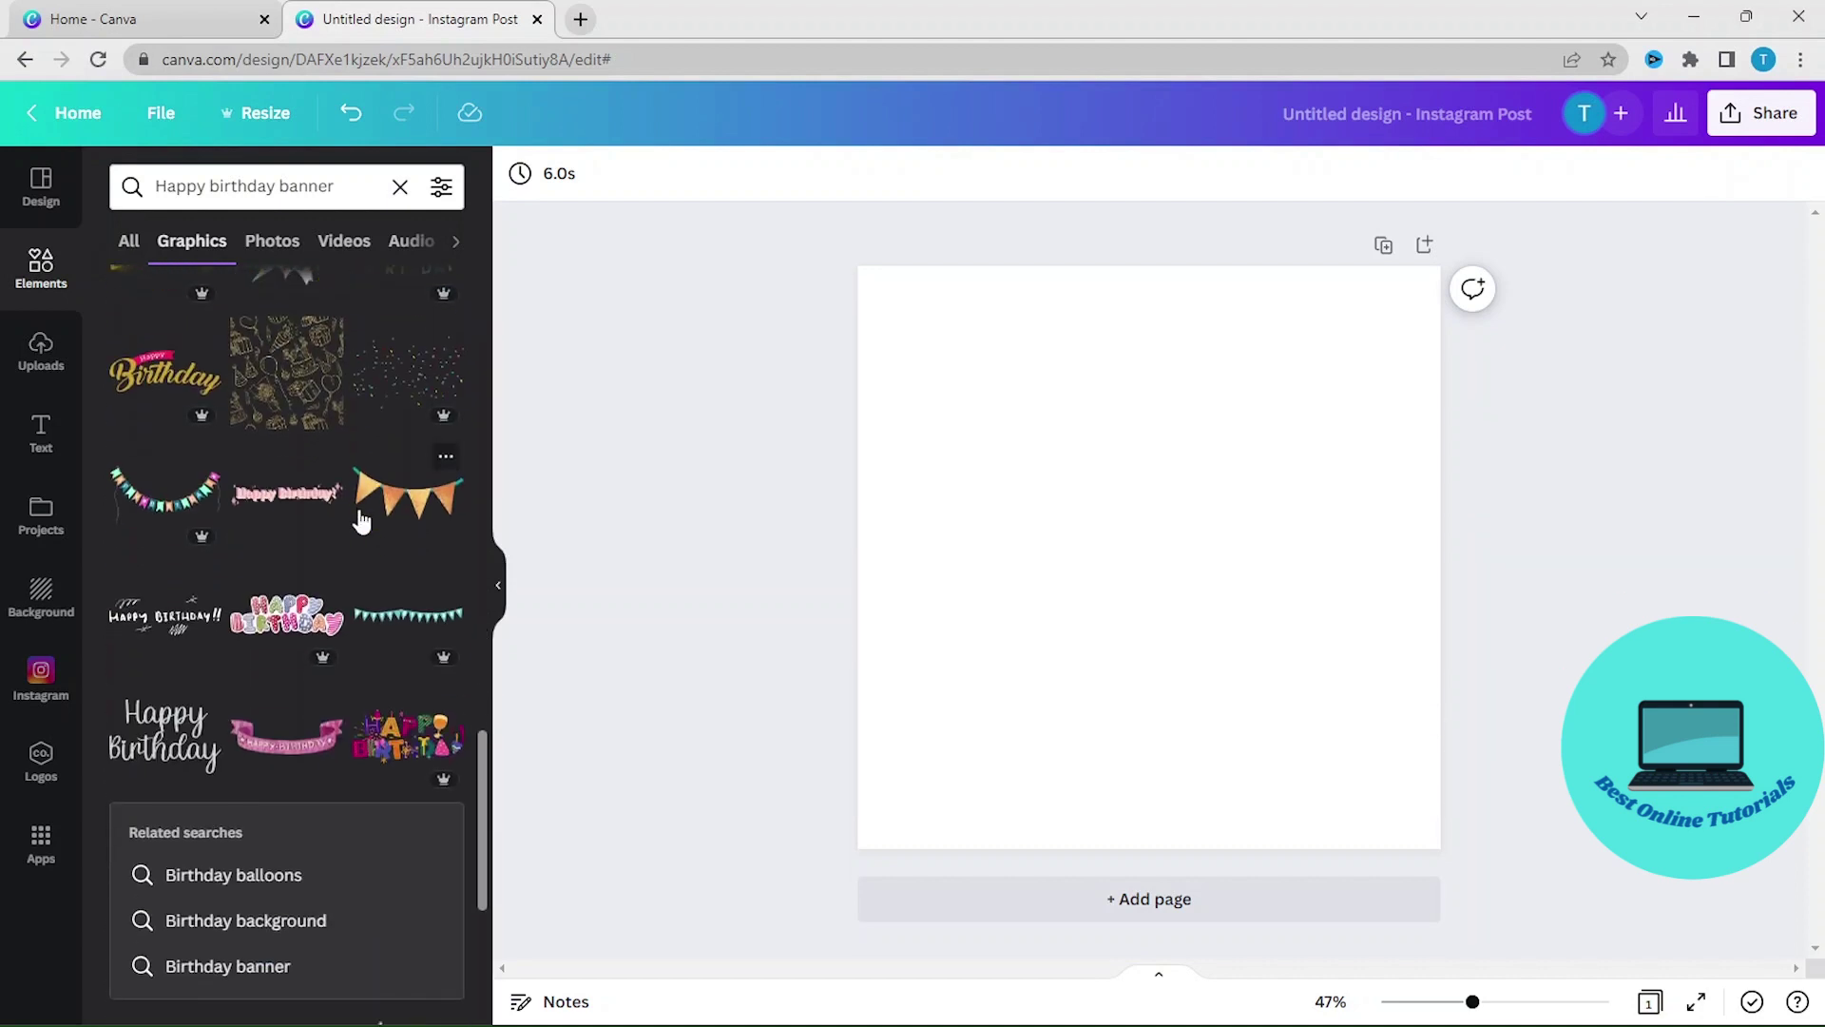
scroll(361, 523, up, 2)
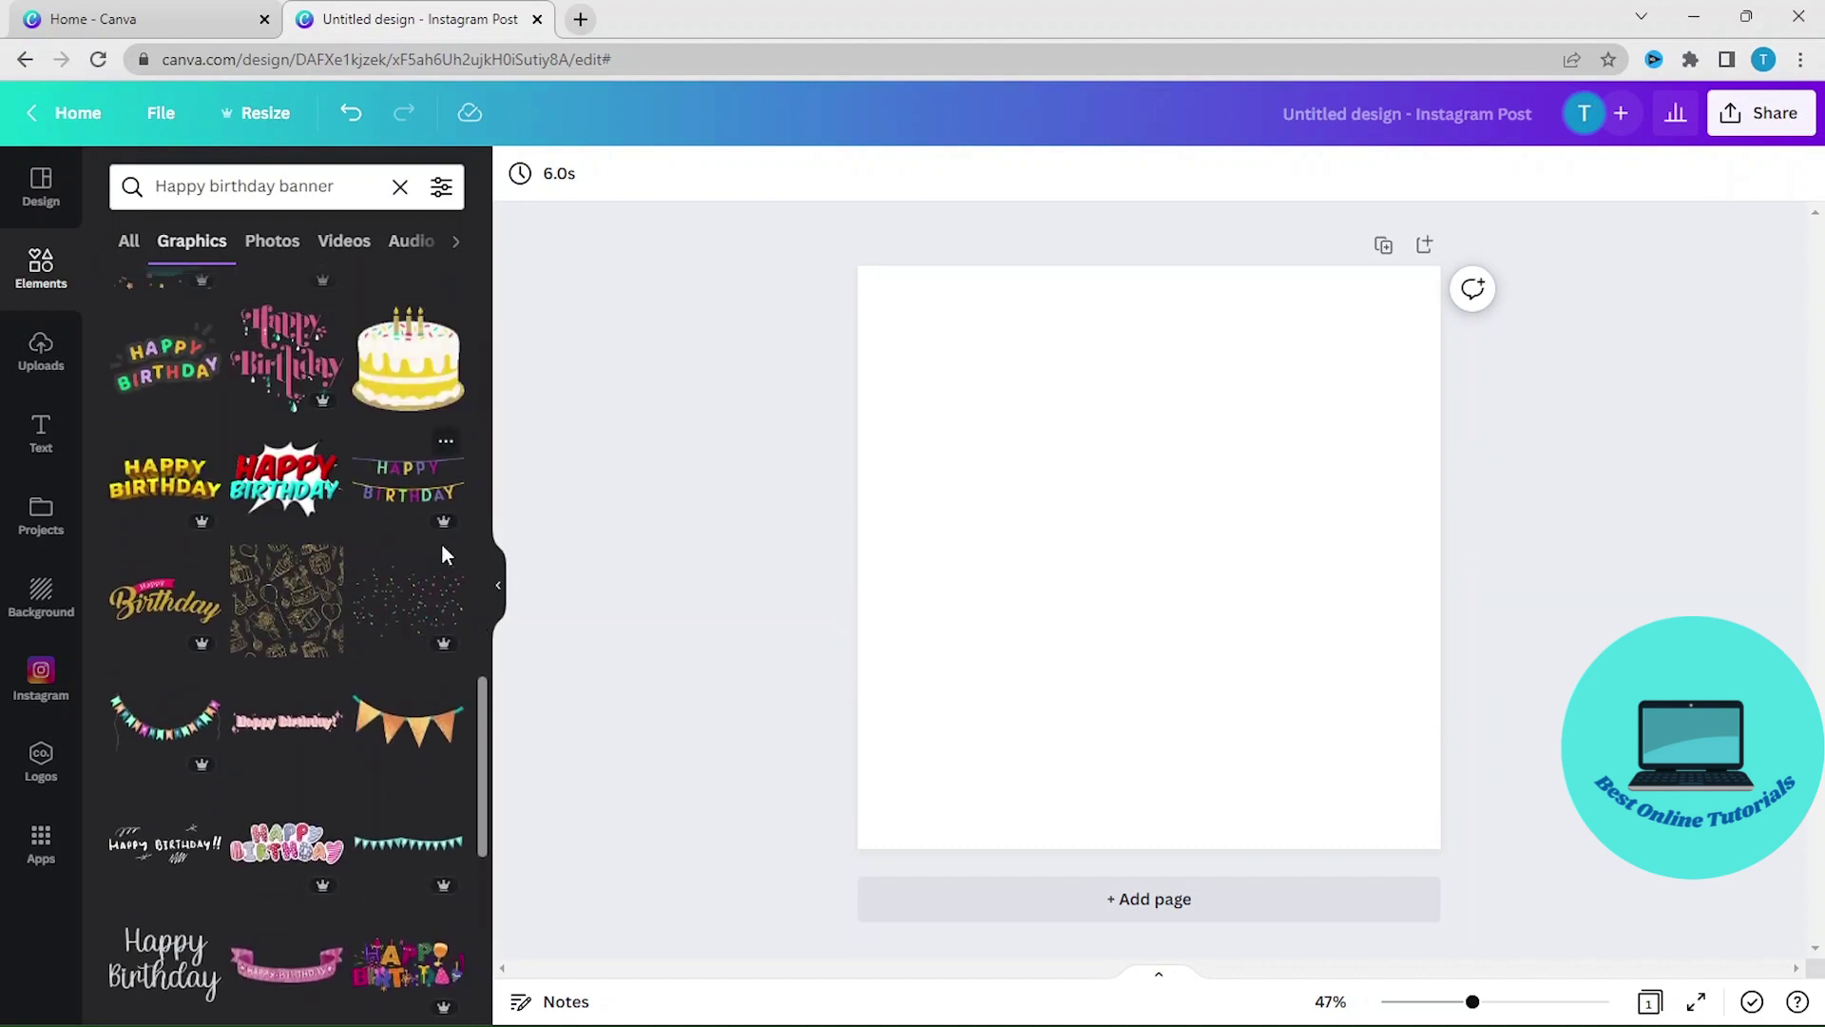
Add the comic Happy Birthday sticker to the page and select the search text for replacement
click(271, 489)
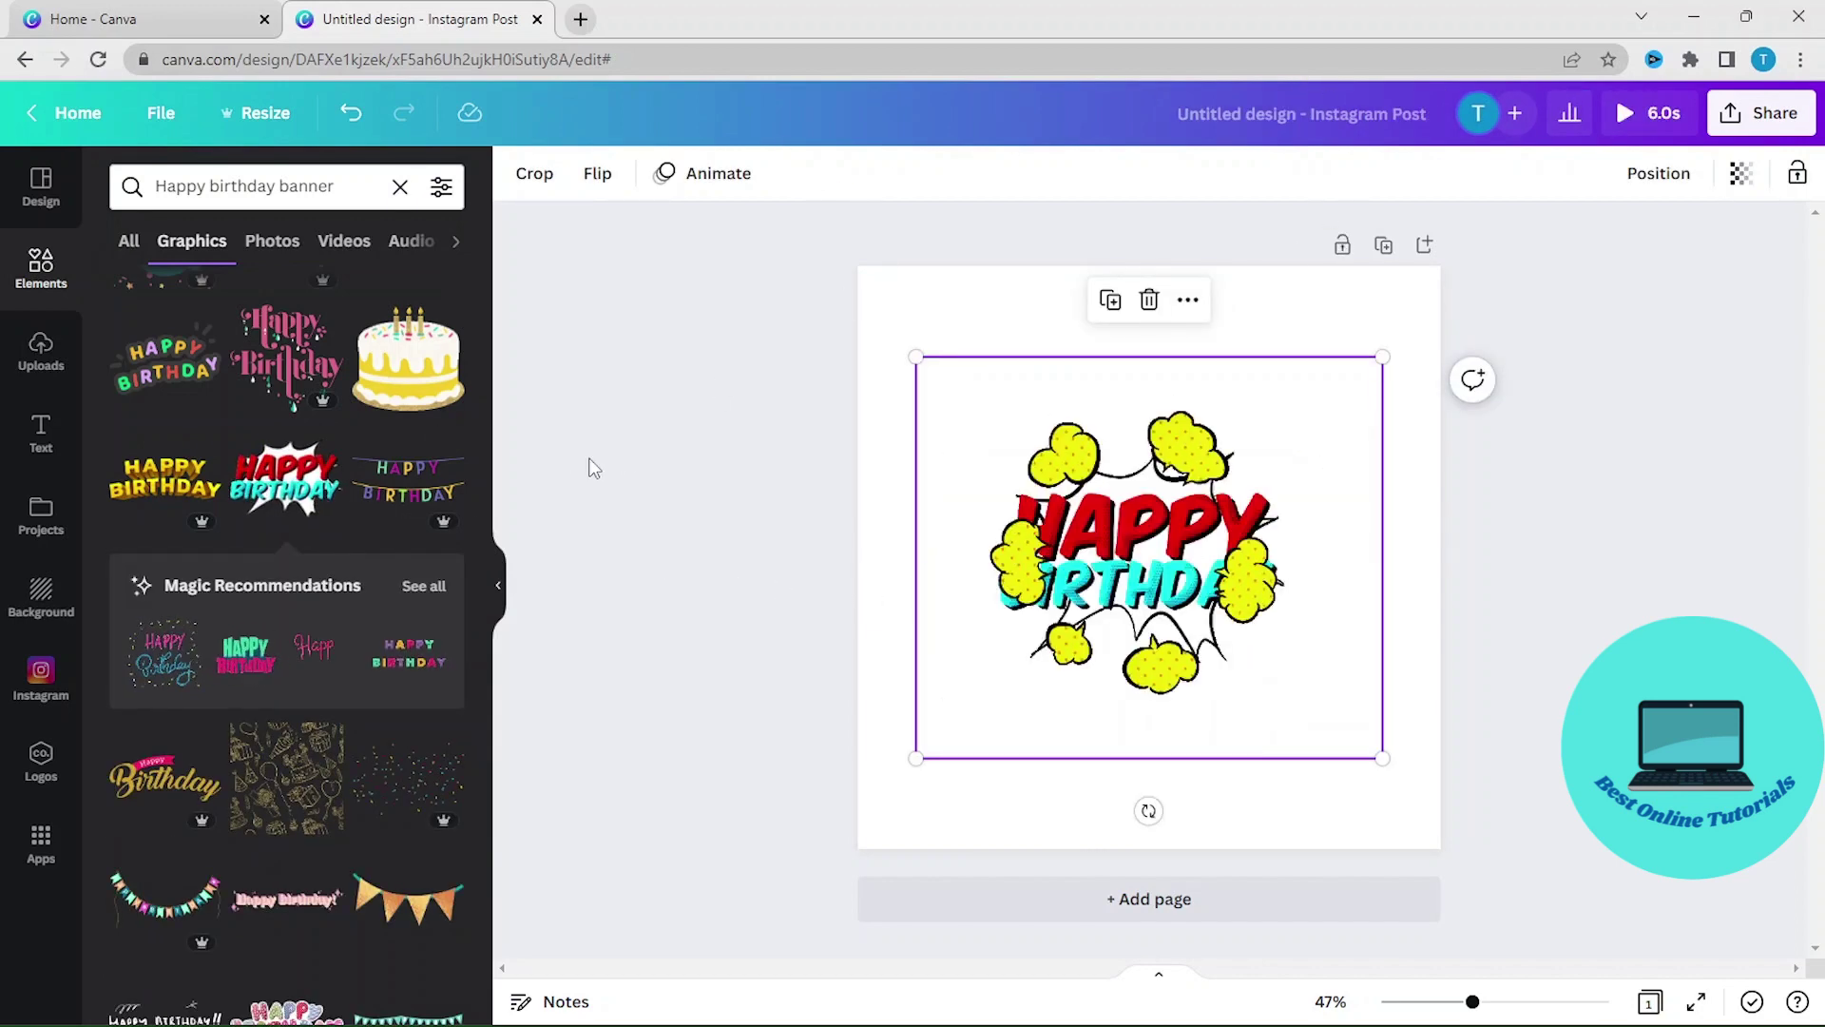
scroll(356, 671, up, 3)
scroll(326, 668, down, 2)
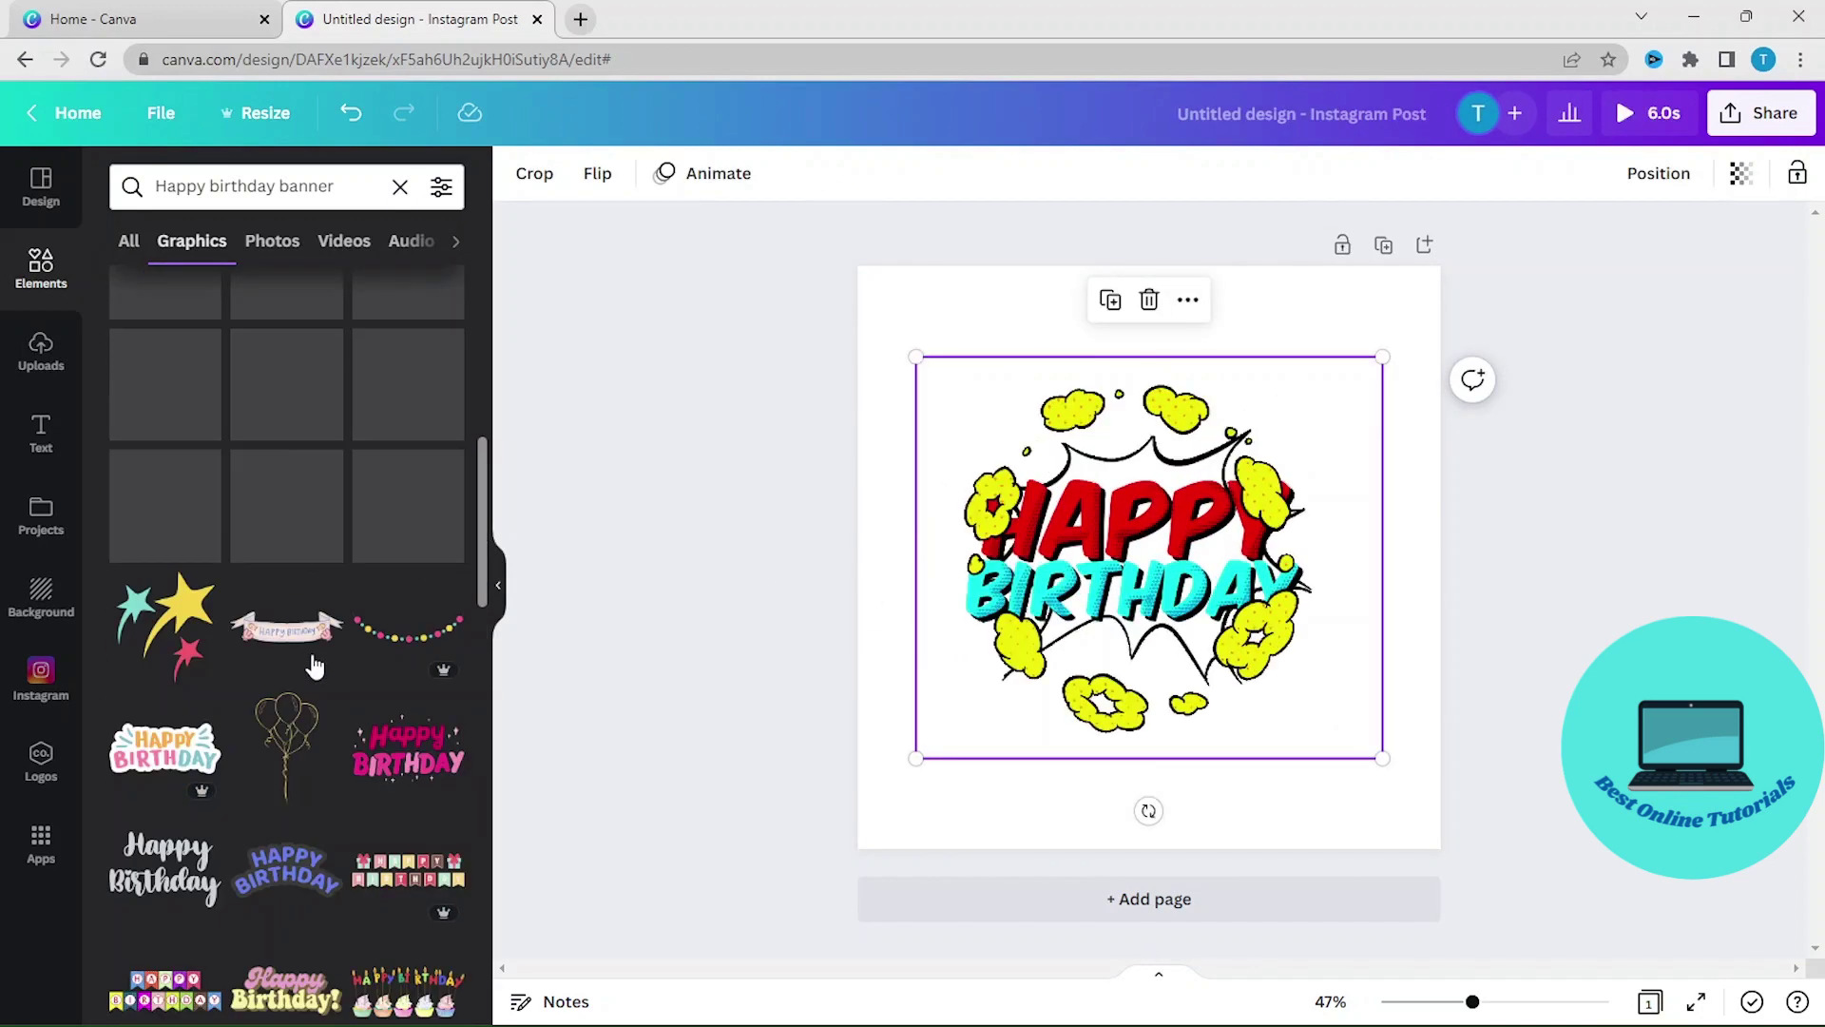
scroll(433, 497, down, 1)
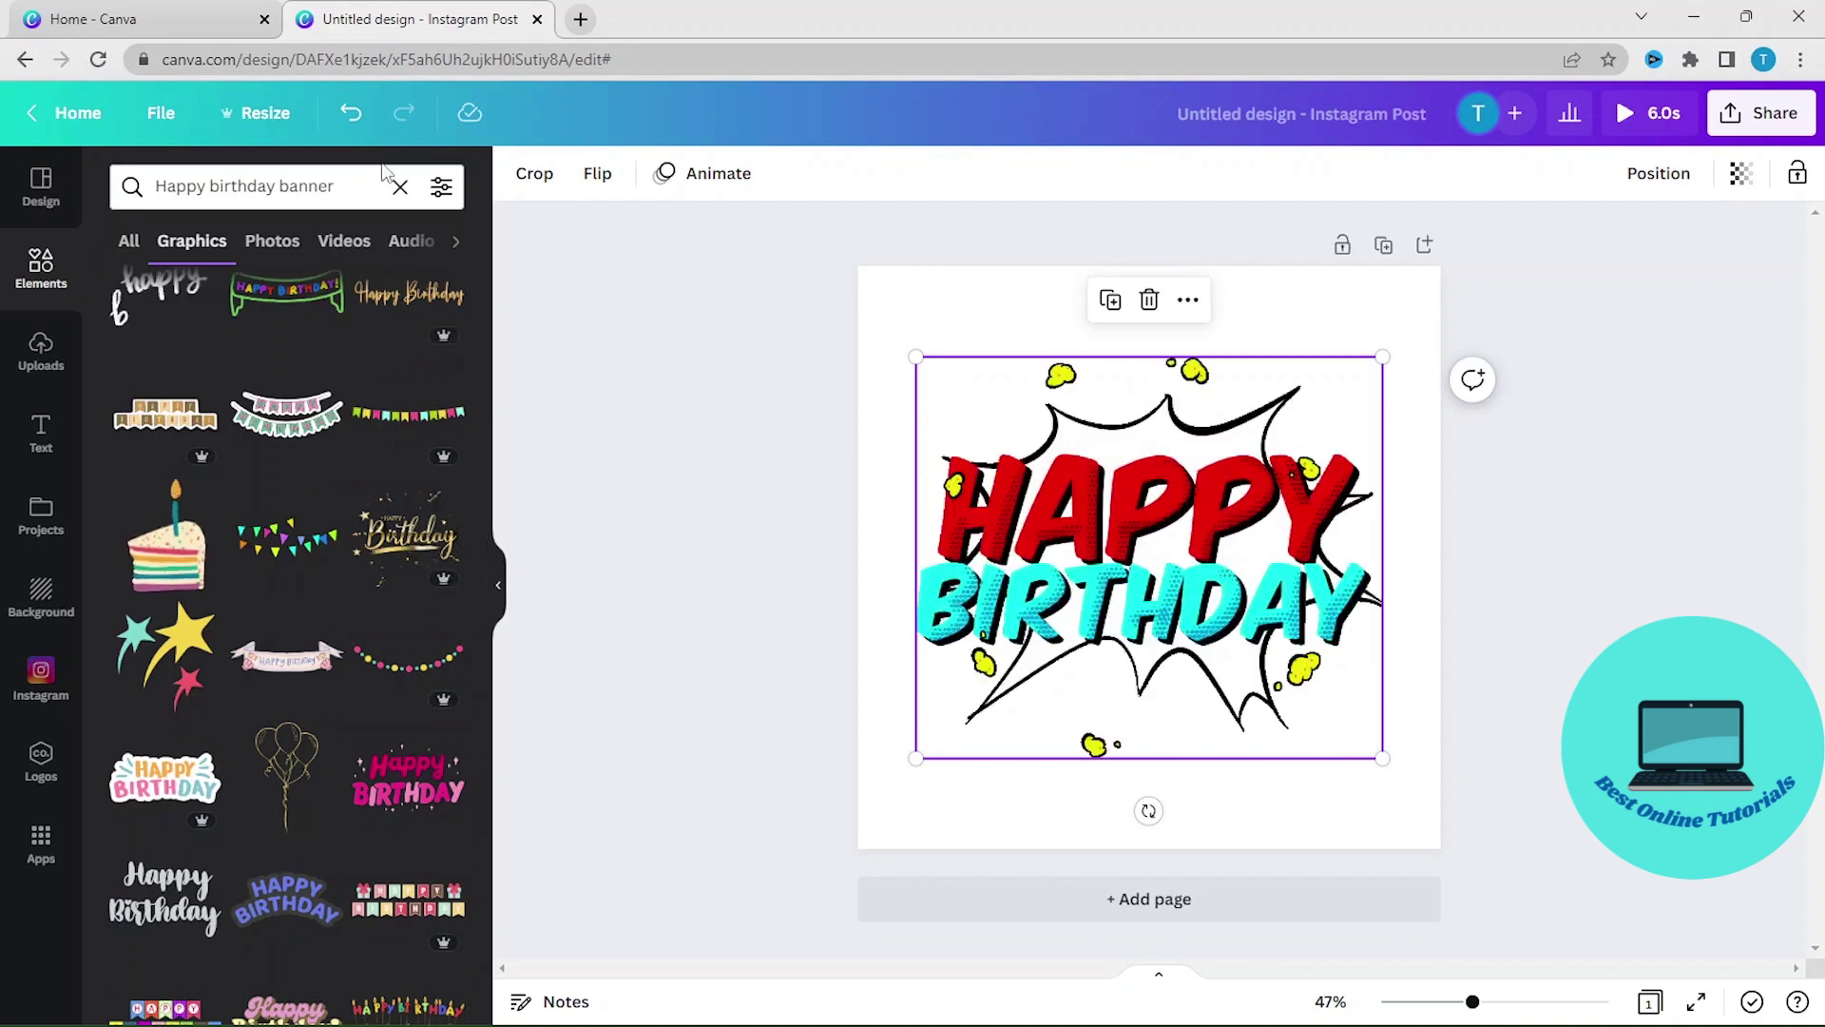
drag(359, 187, 168, 201)
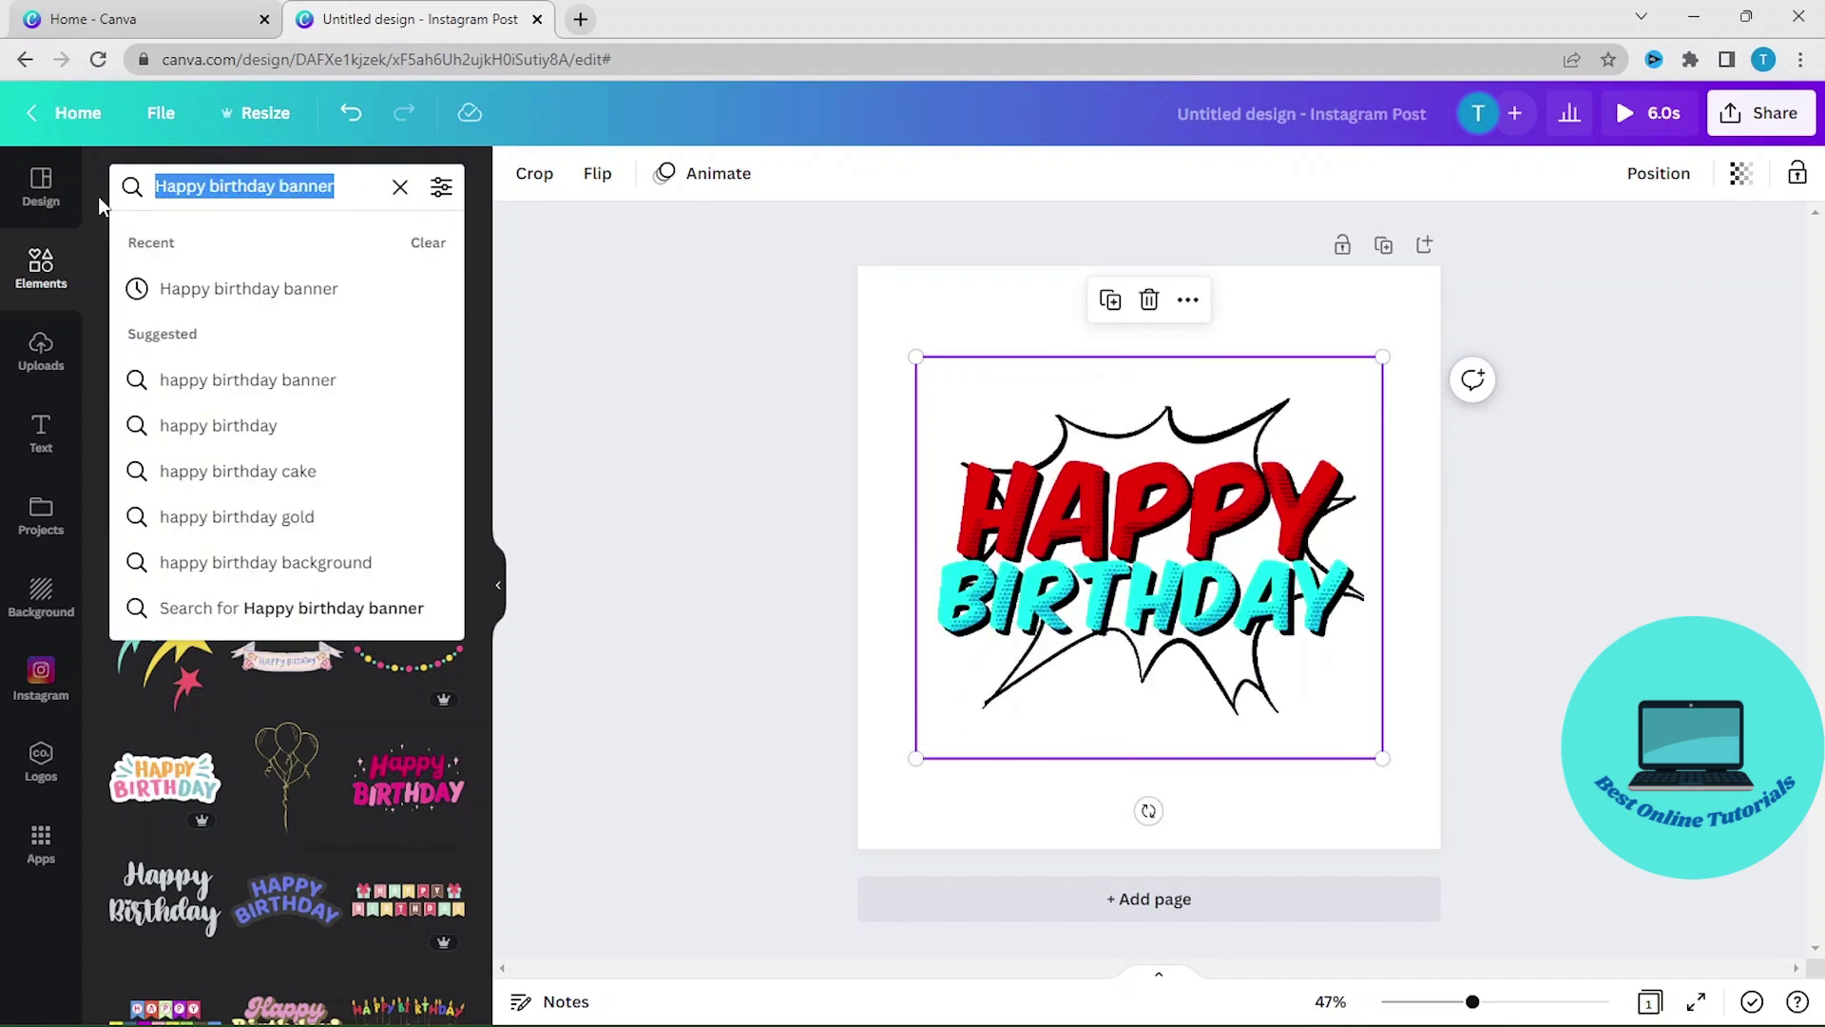
text(h)
Replace the search with 'birthday balloons' to show balloon graphics
key(BackSpace)
text(bi)
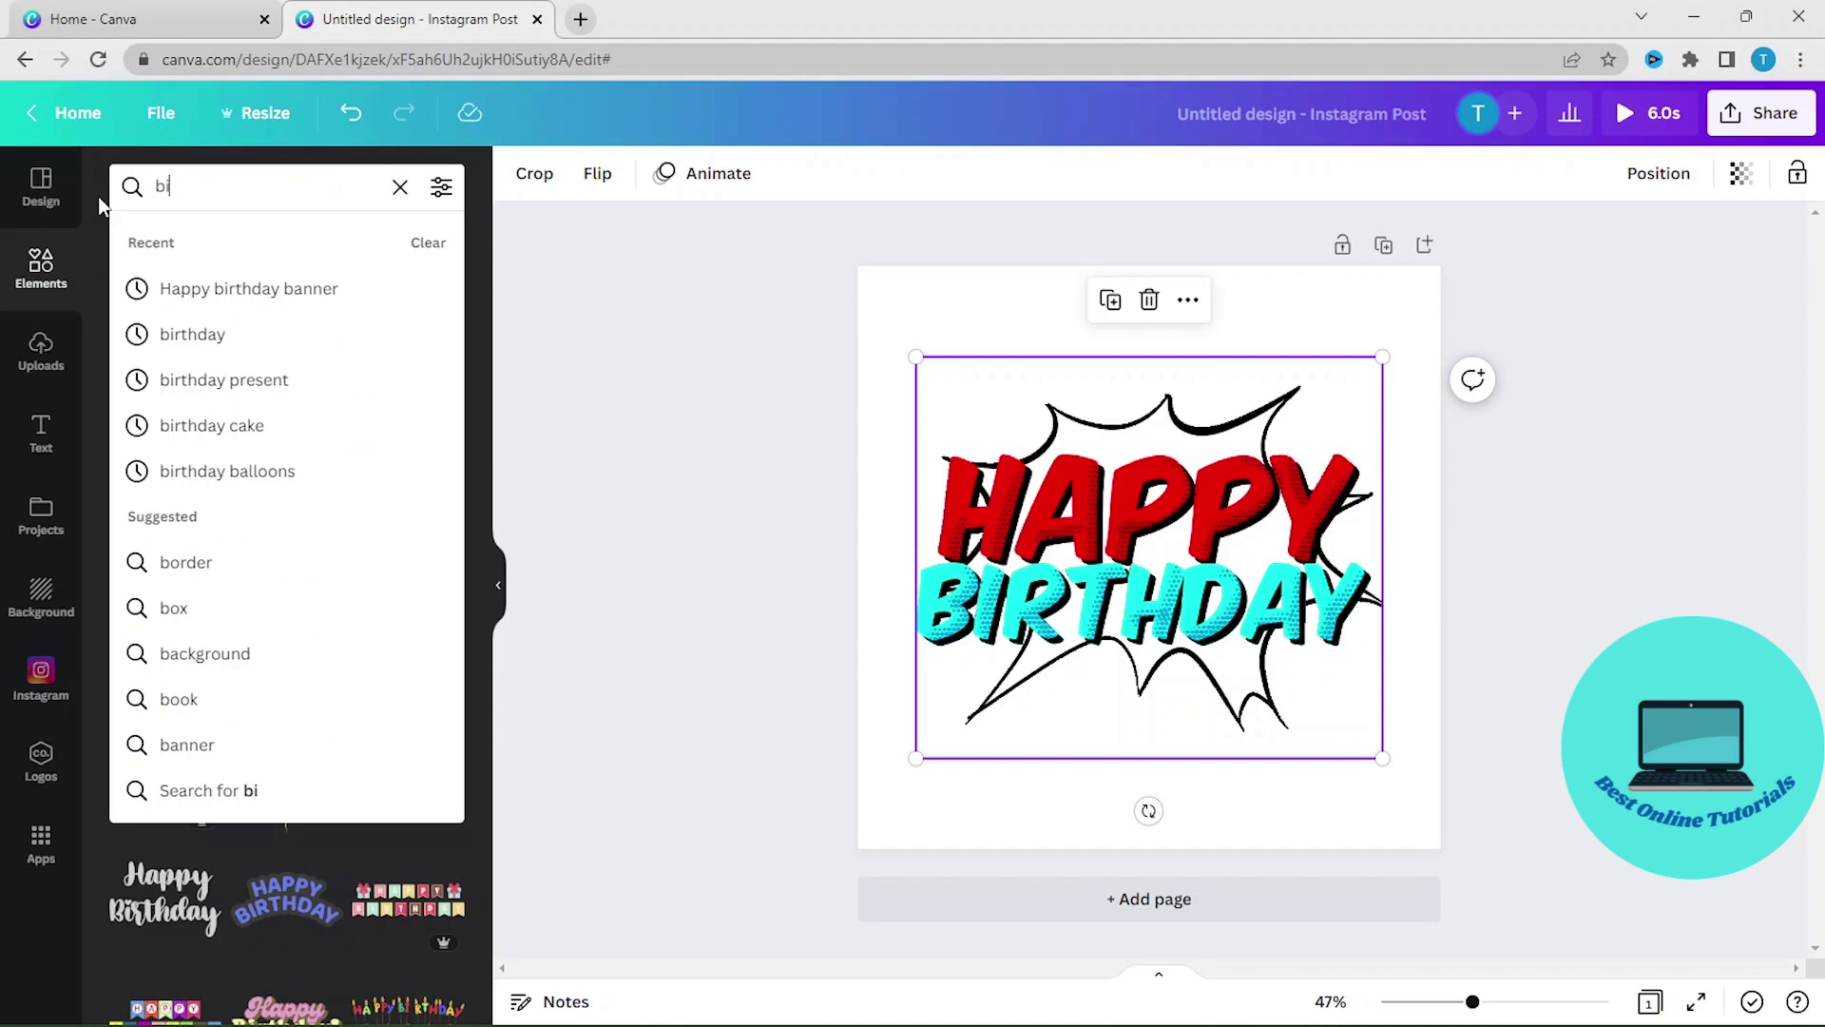
text(rthday)
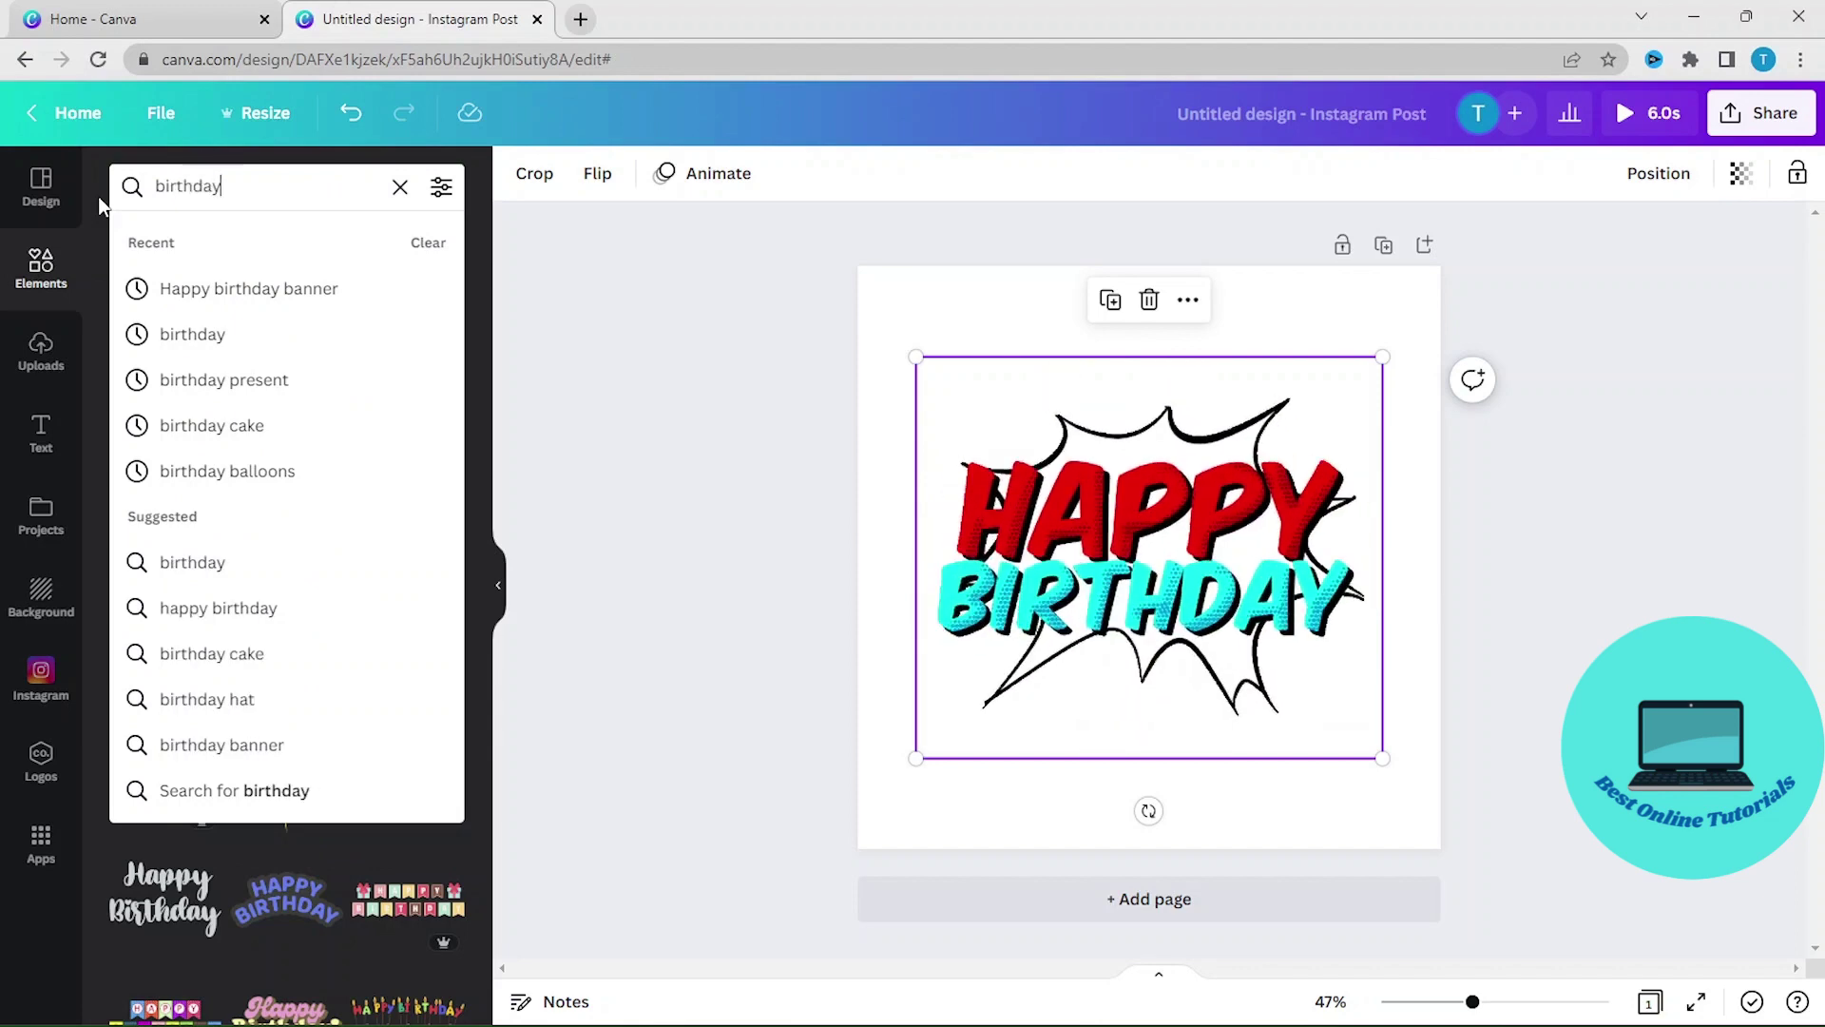
text( ba)
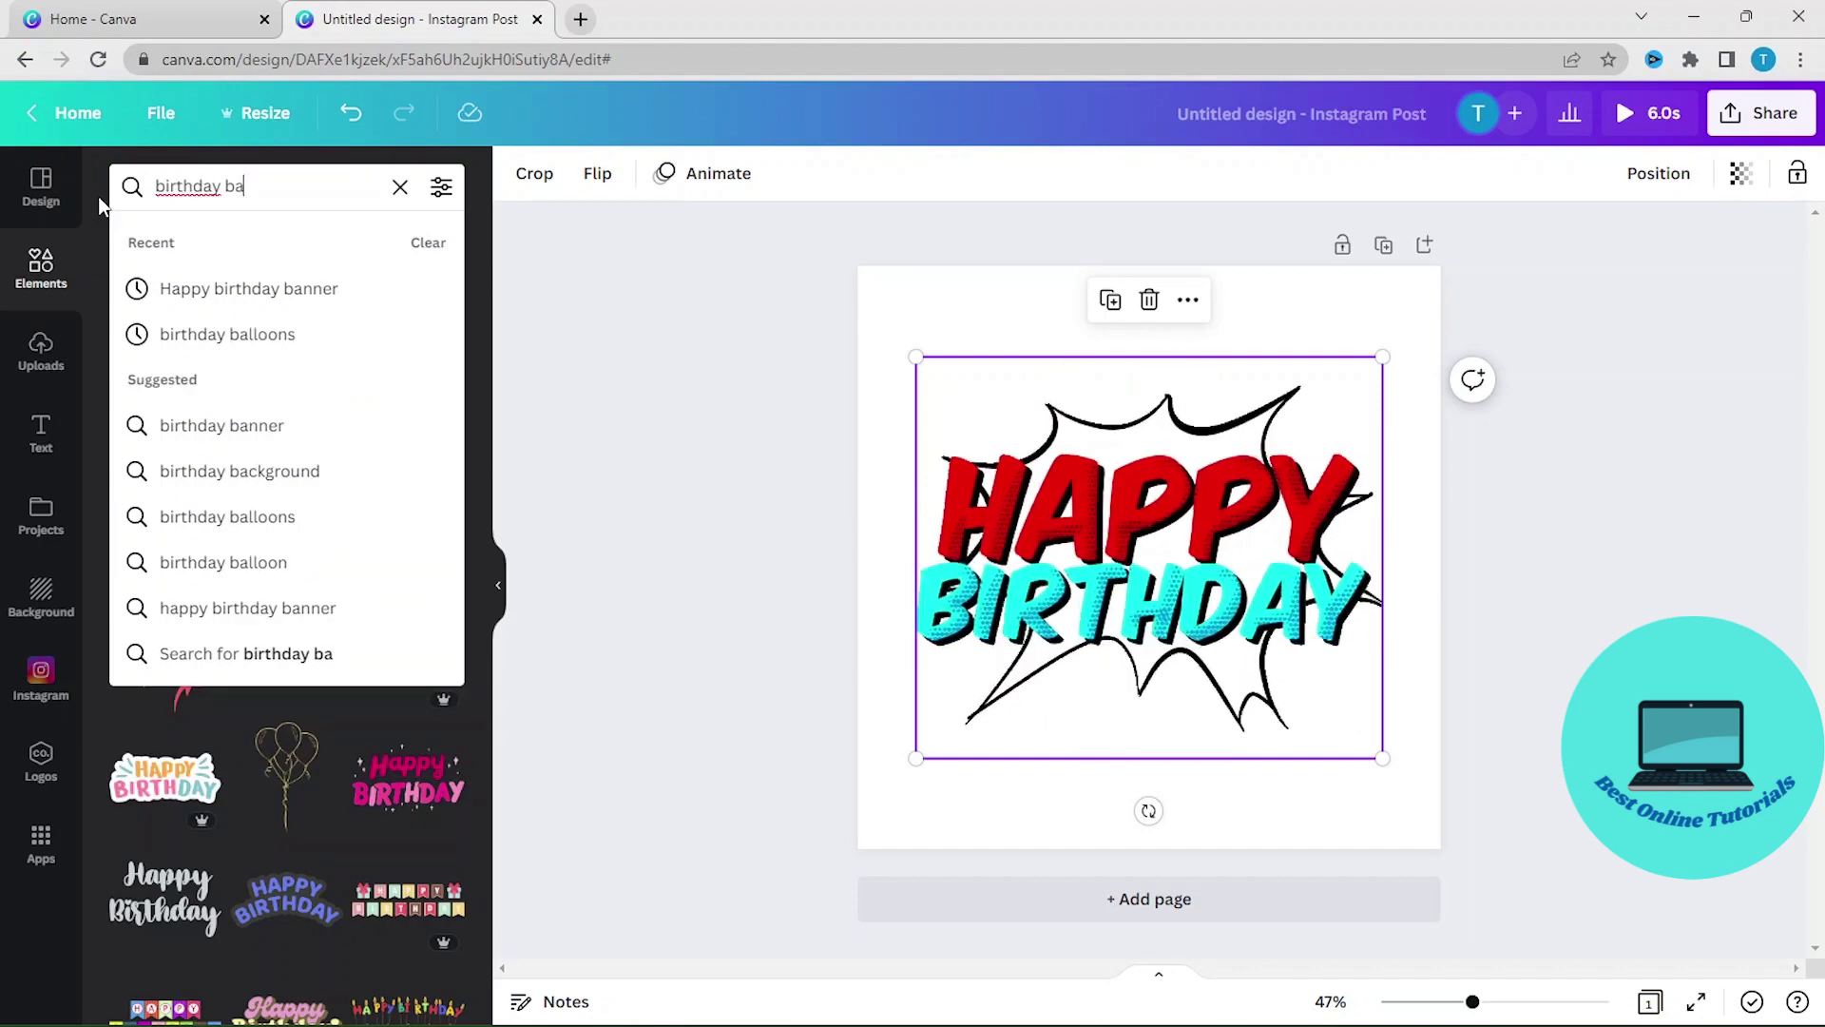
click(229, 334)
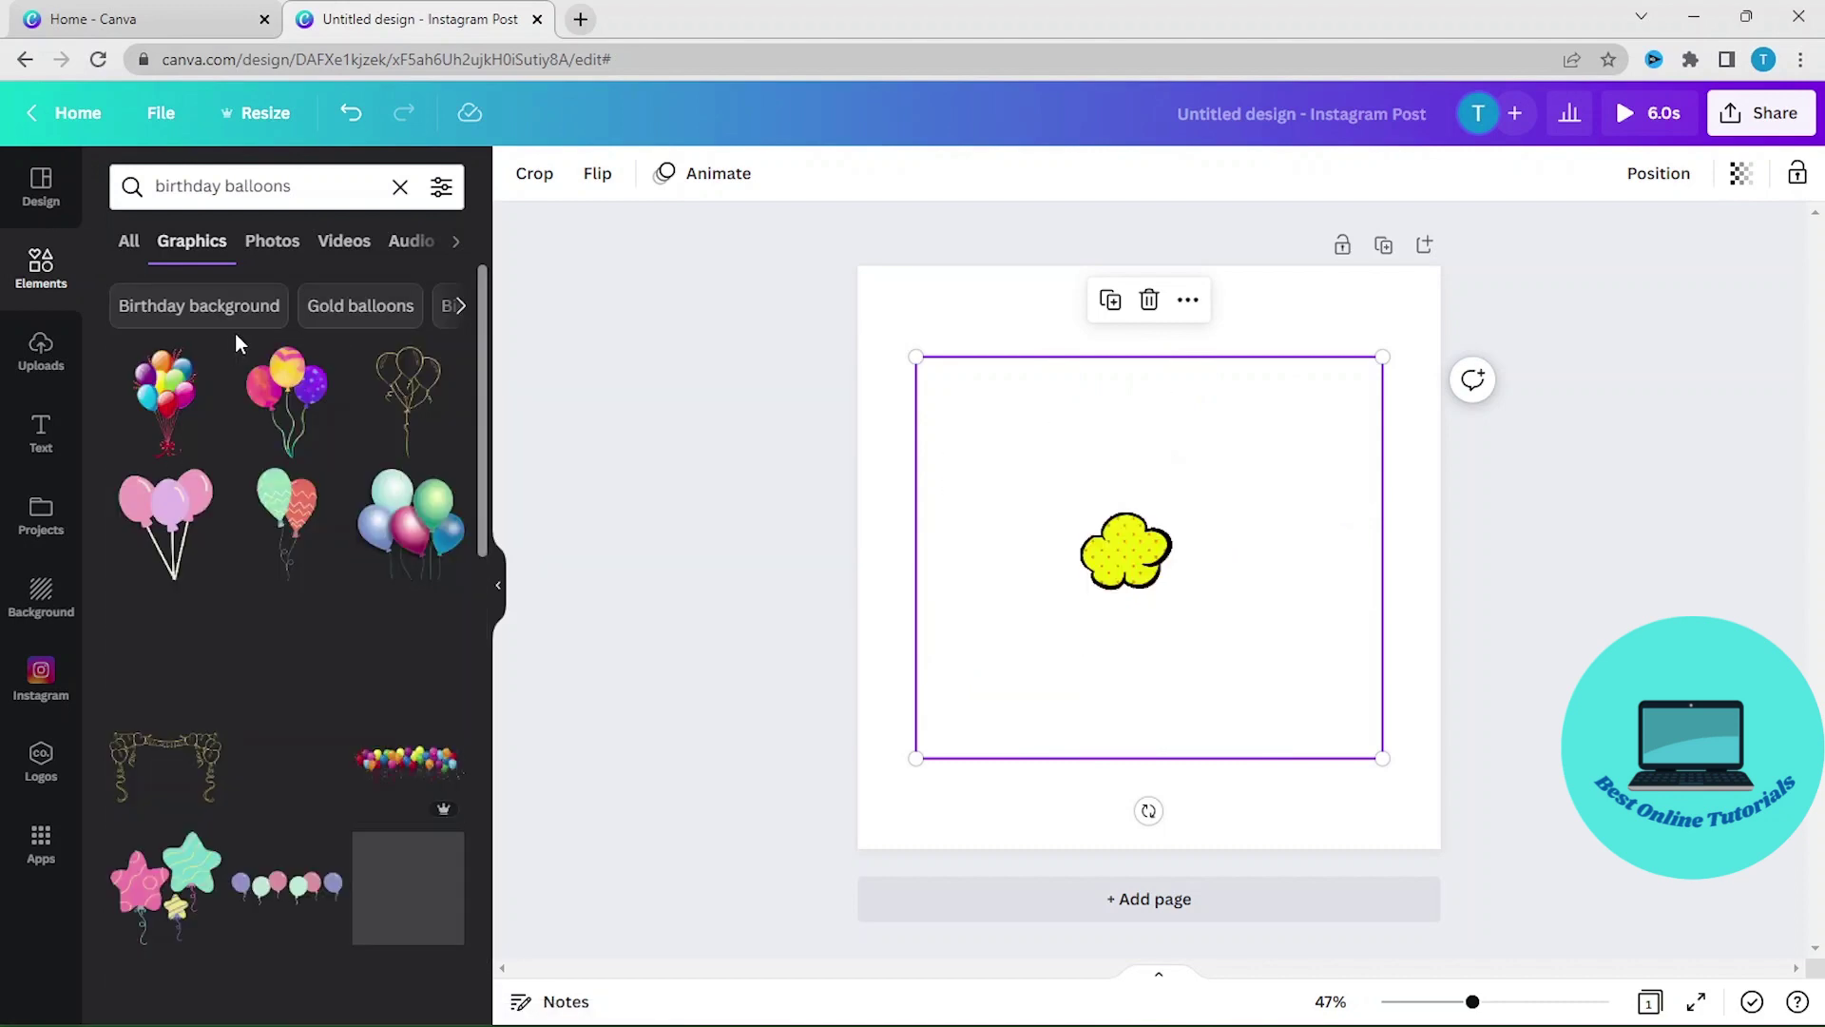
scroll(394, 614, down, 2)
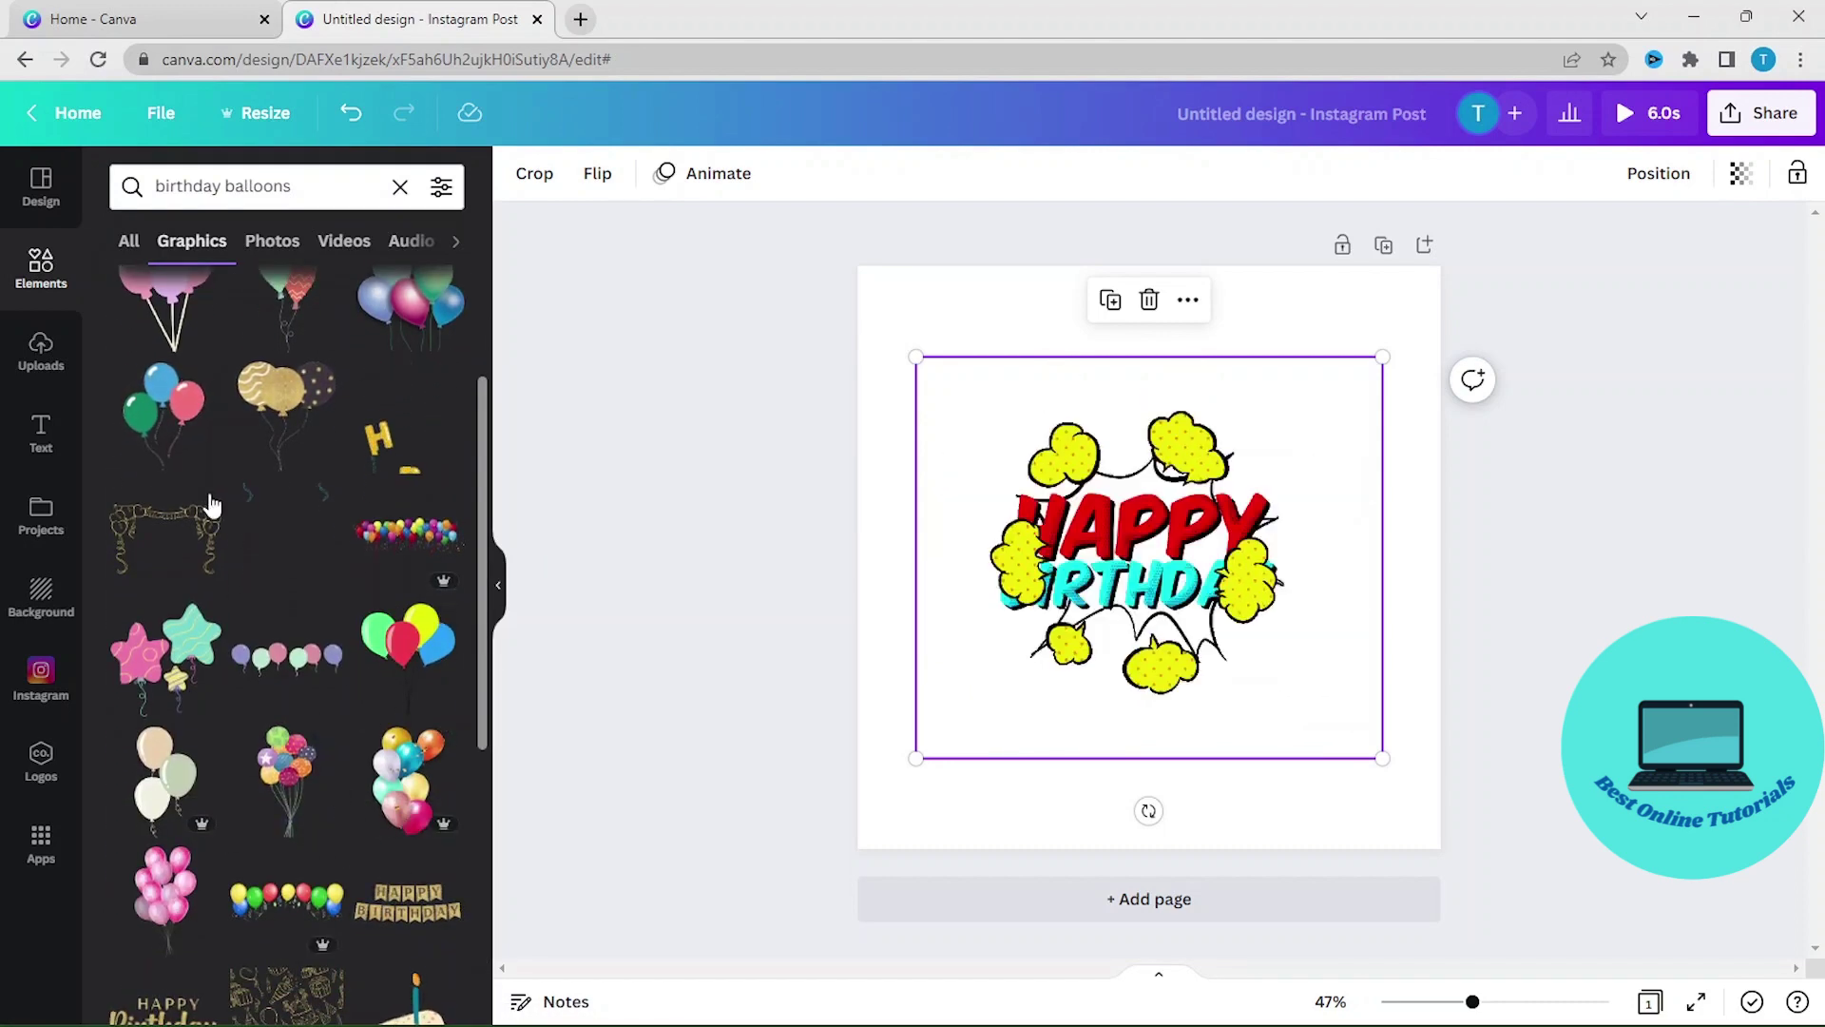
Add the three-balloon graphic and send it to the back behind the sticker
click(290, 572)
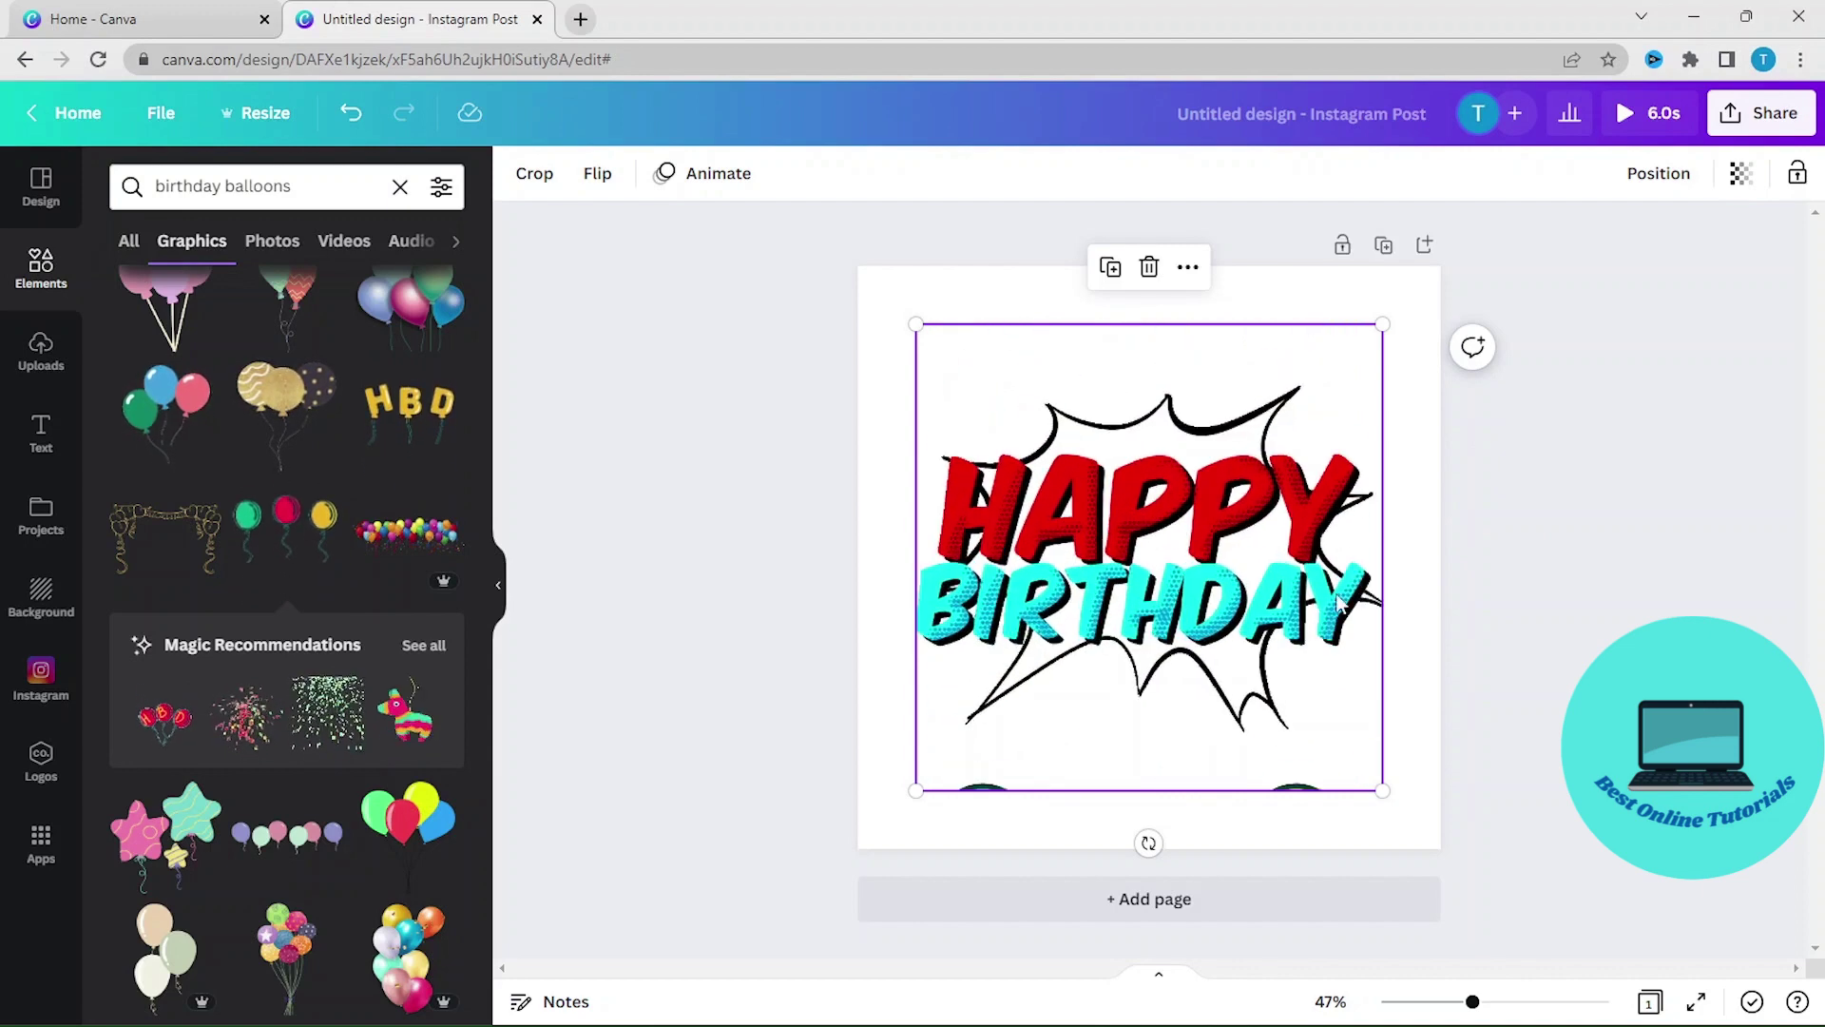
right_click(1159, 419)
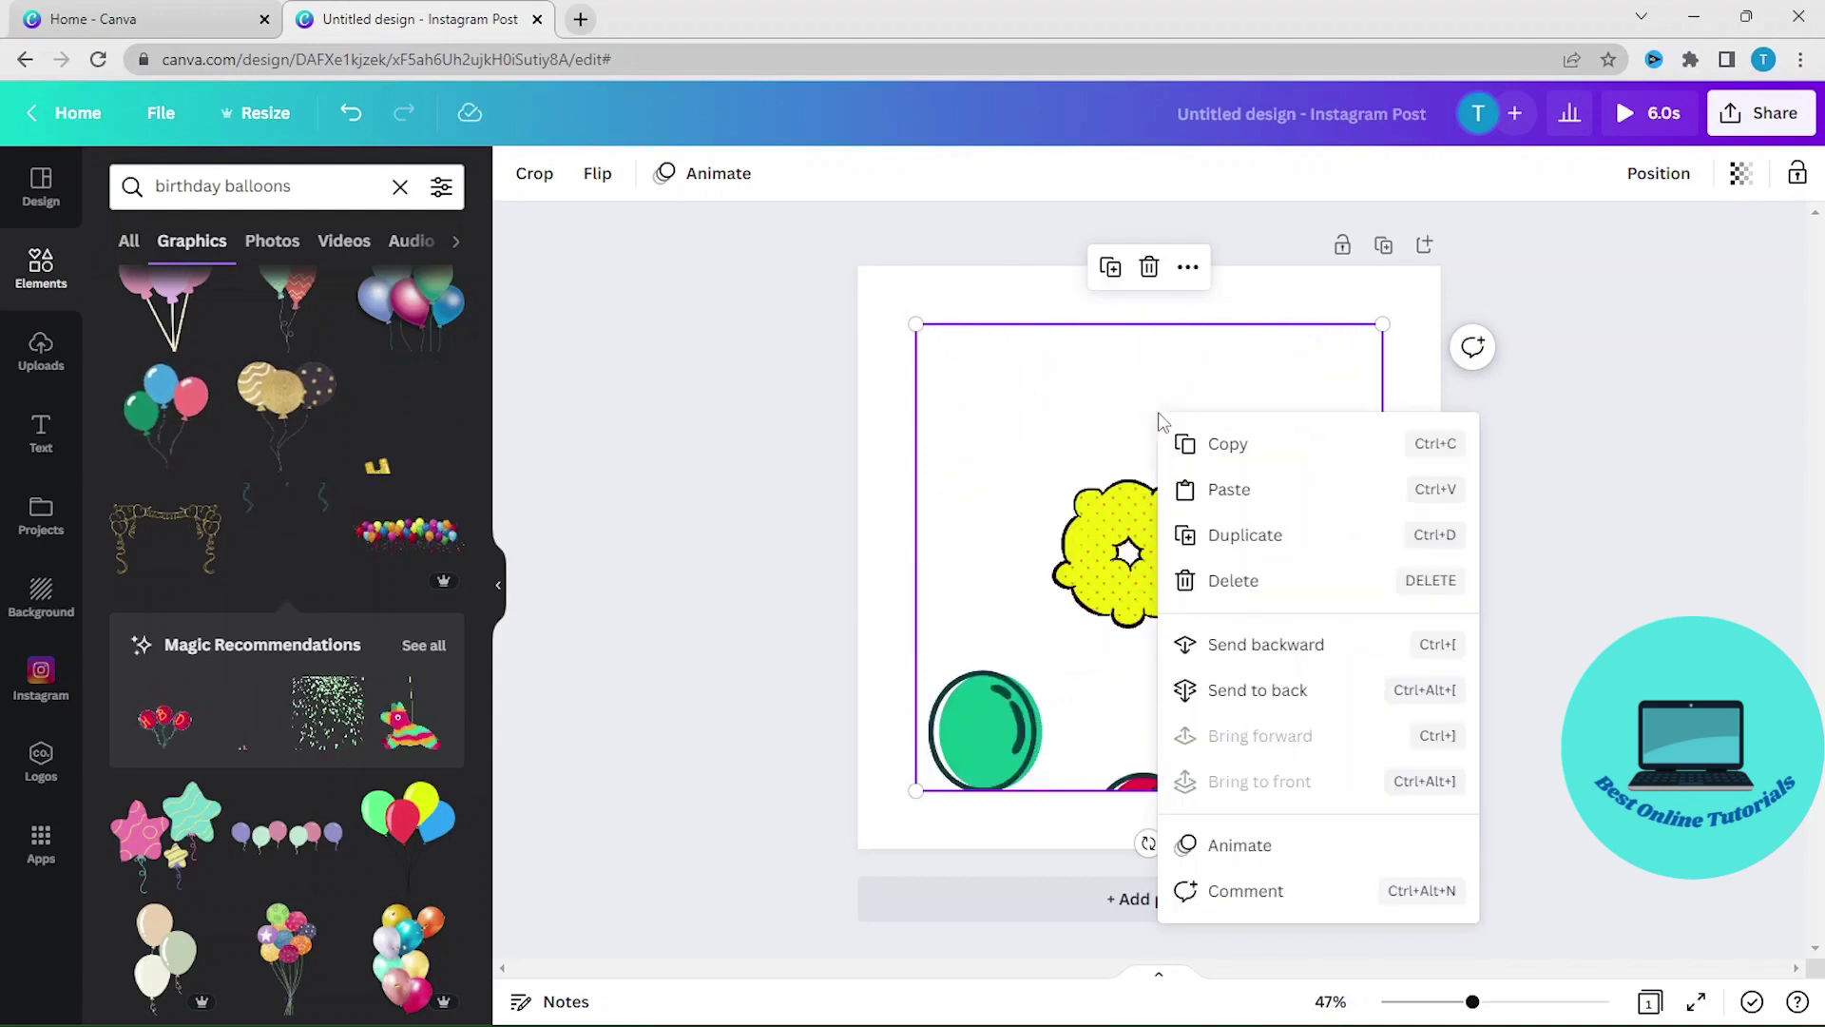
click(1256, 690)
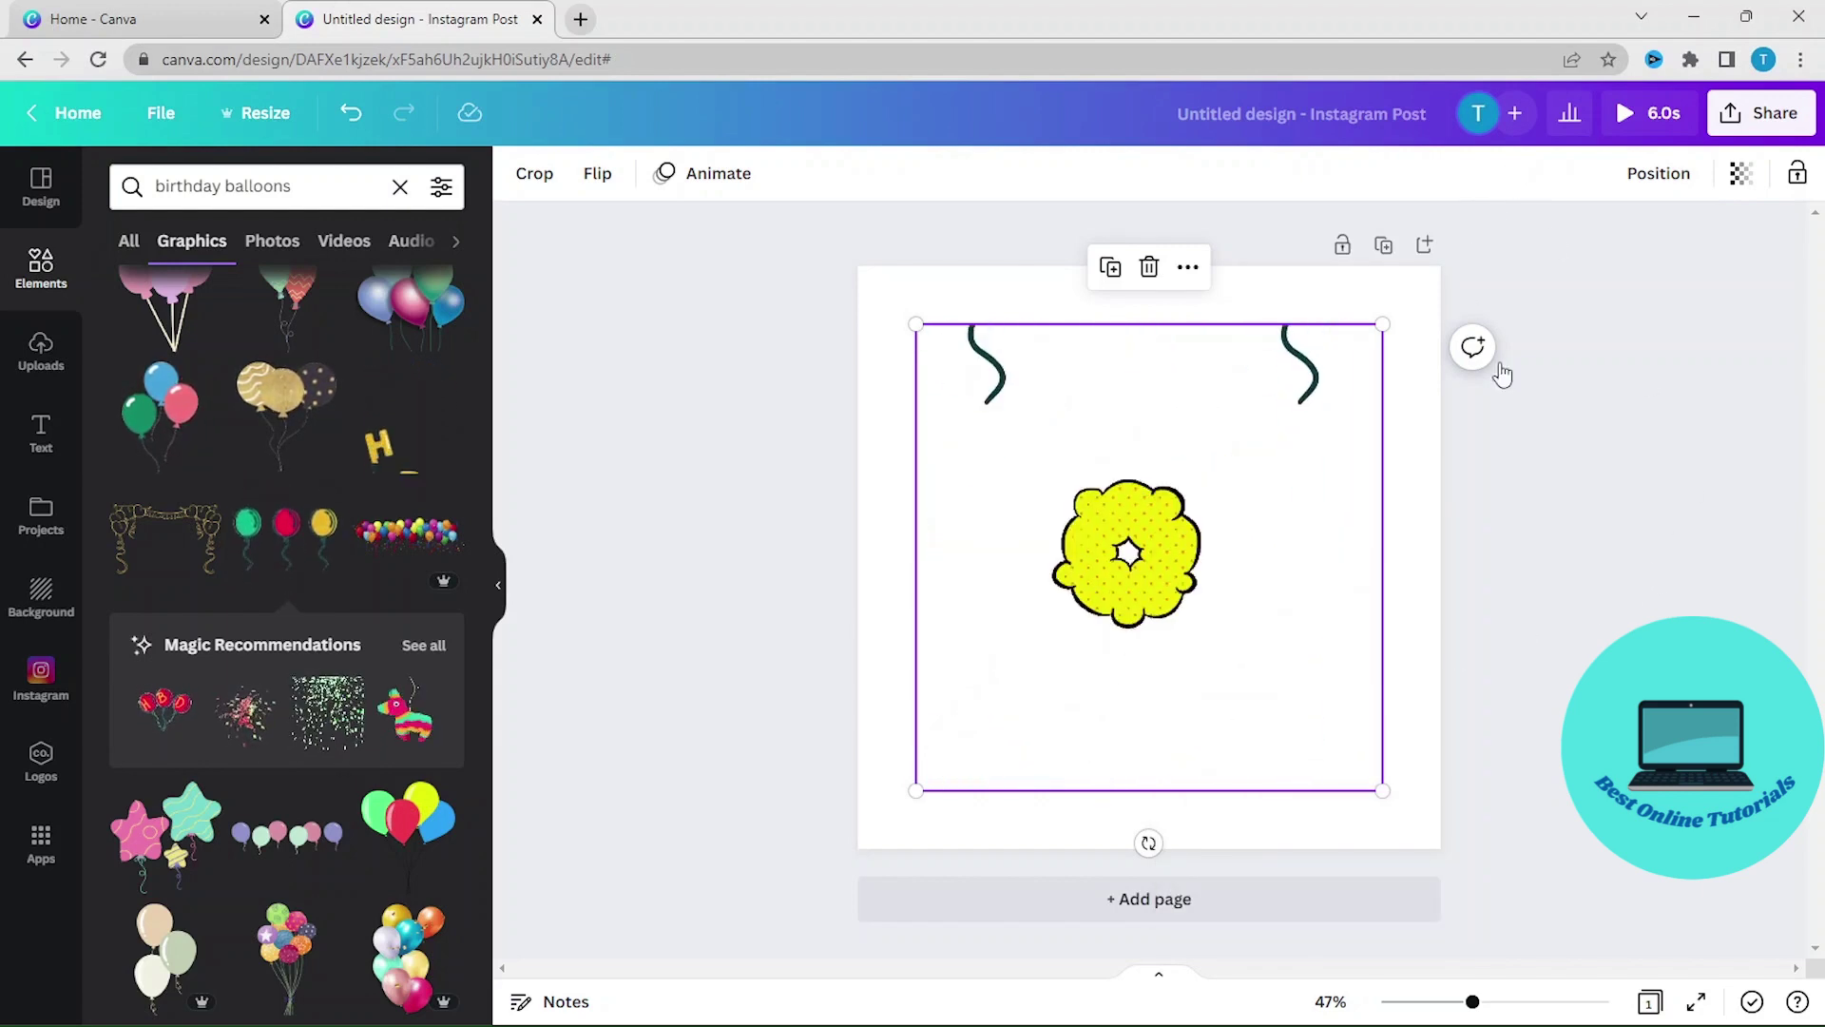
Shrink the Happy Birthday sticker and centre it on the page among the balloons
click(1181, 528)
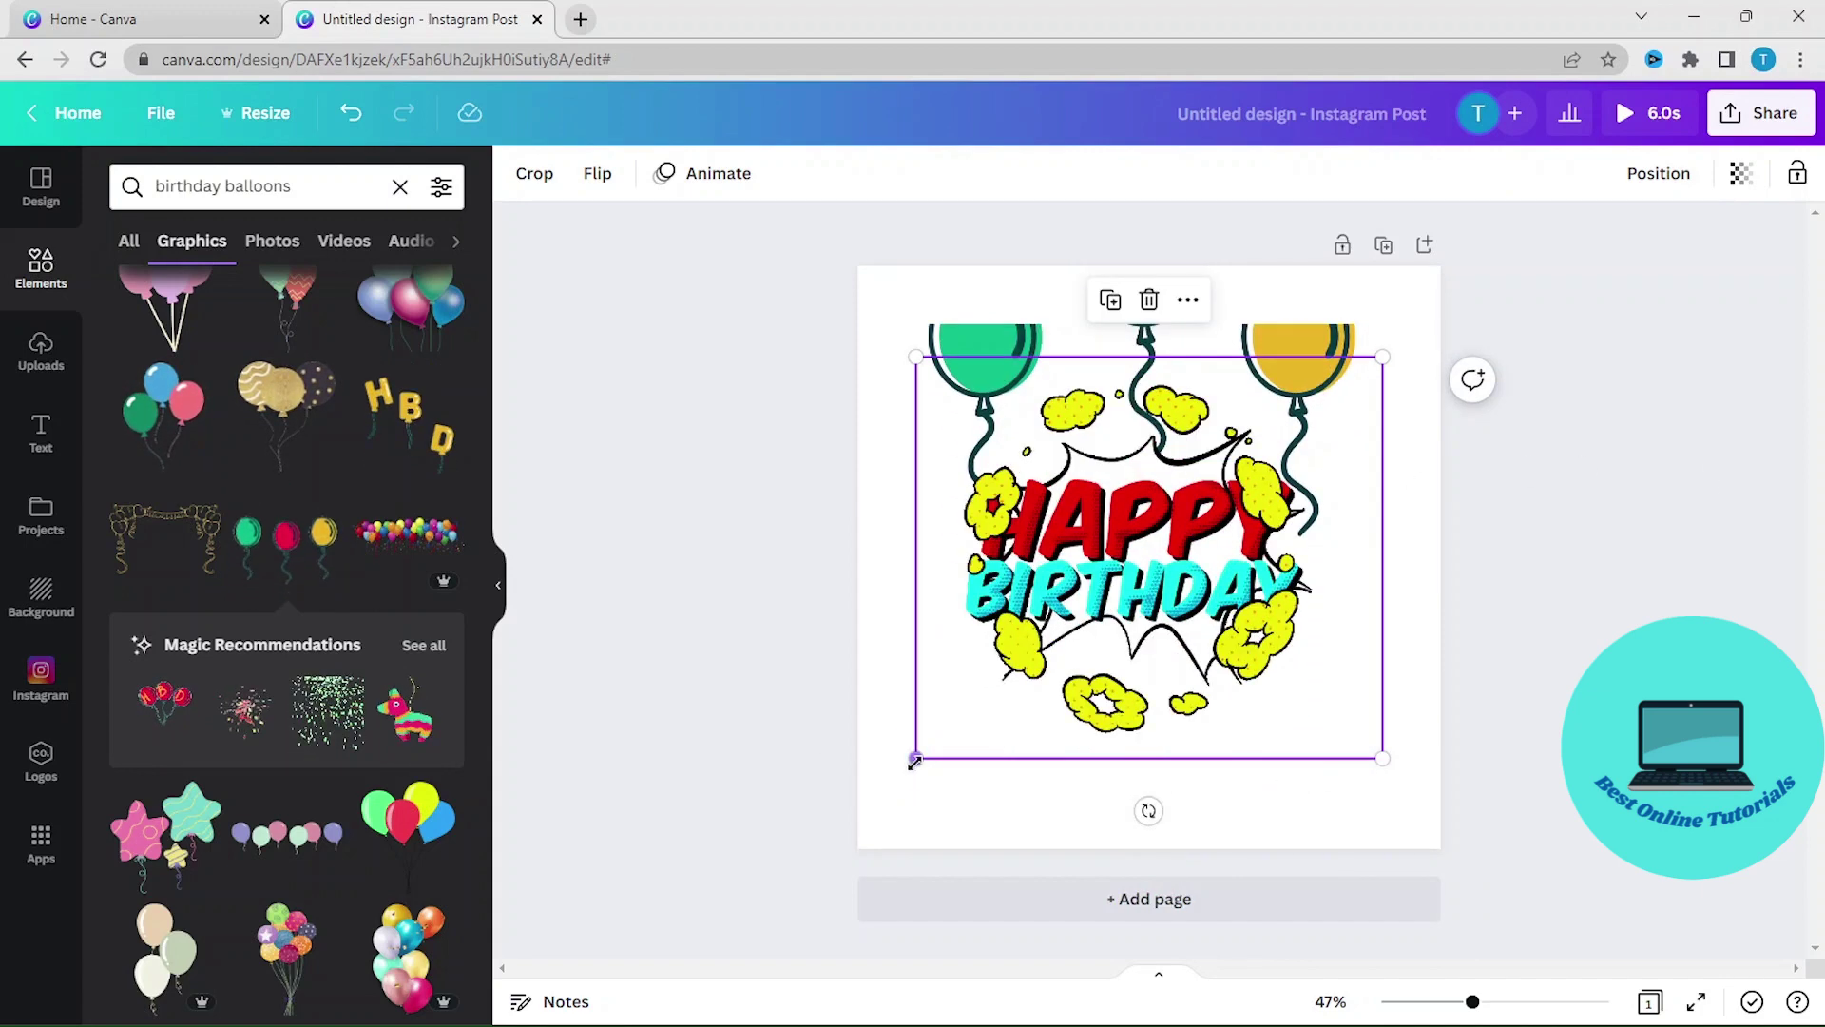
drag(930, 749, 1098, 599)
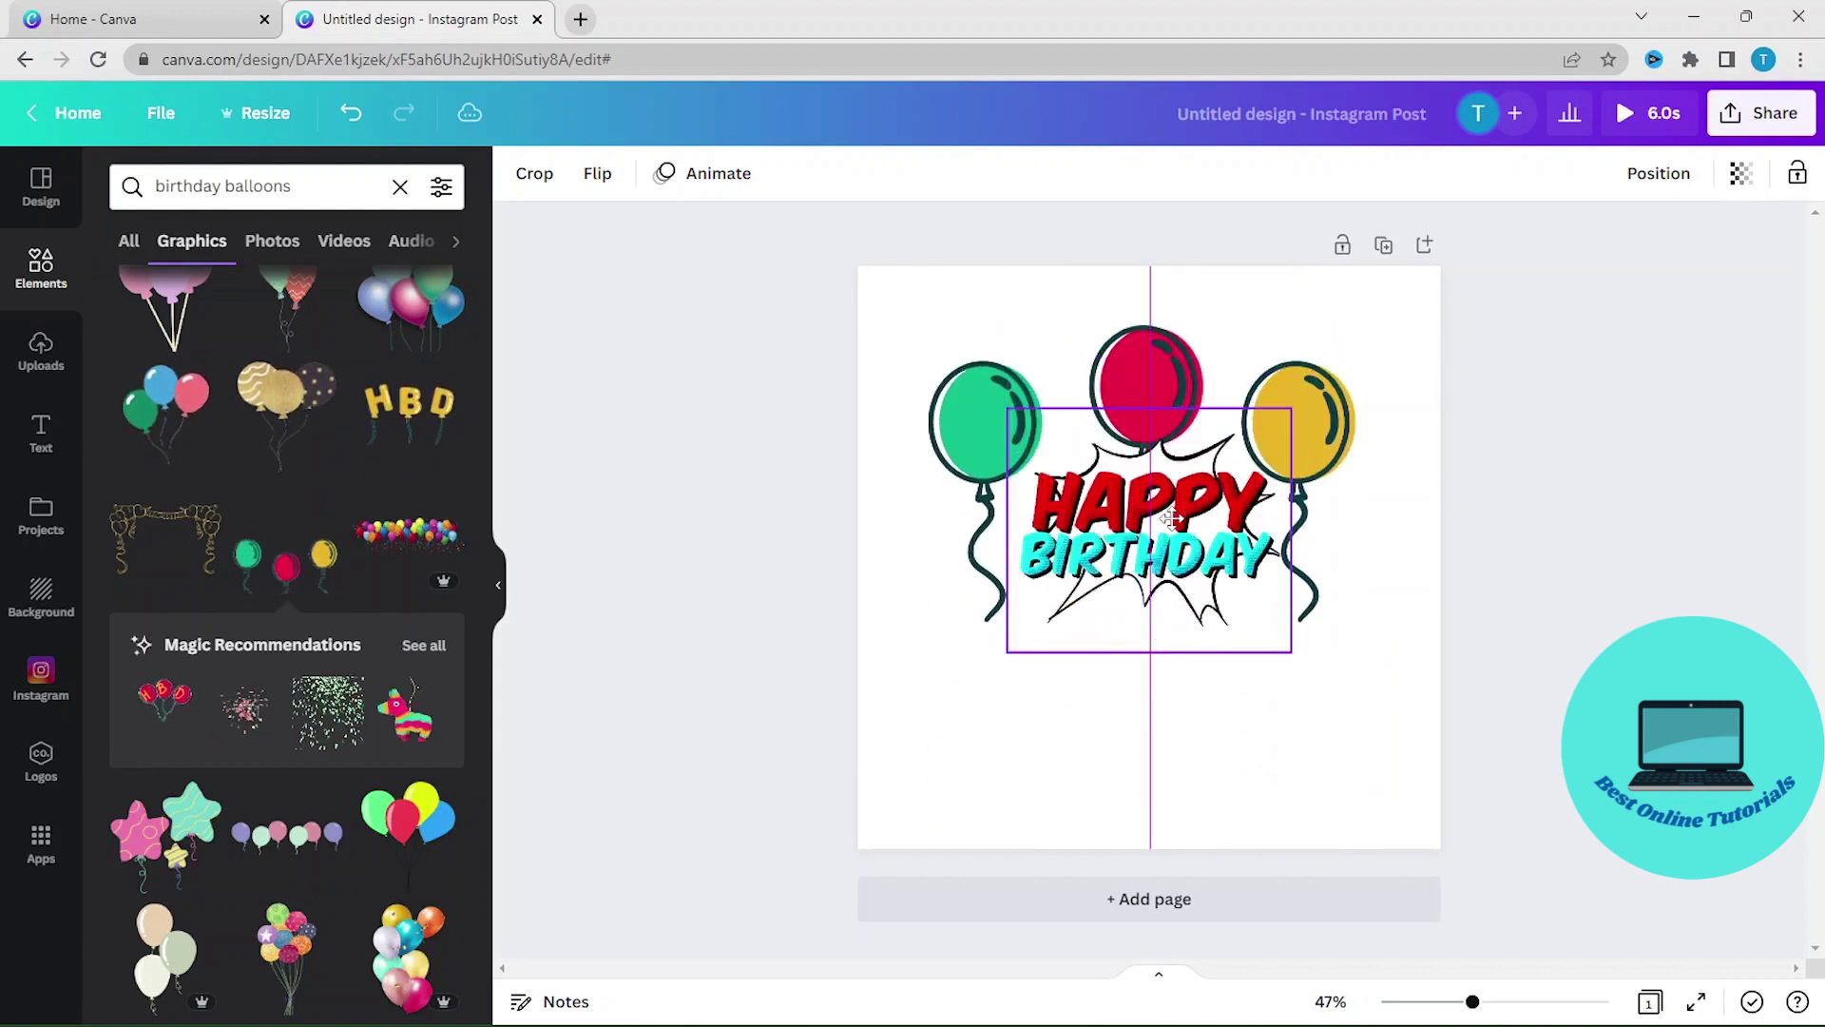
drag(1169, 537, 1170, 539)
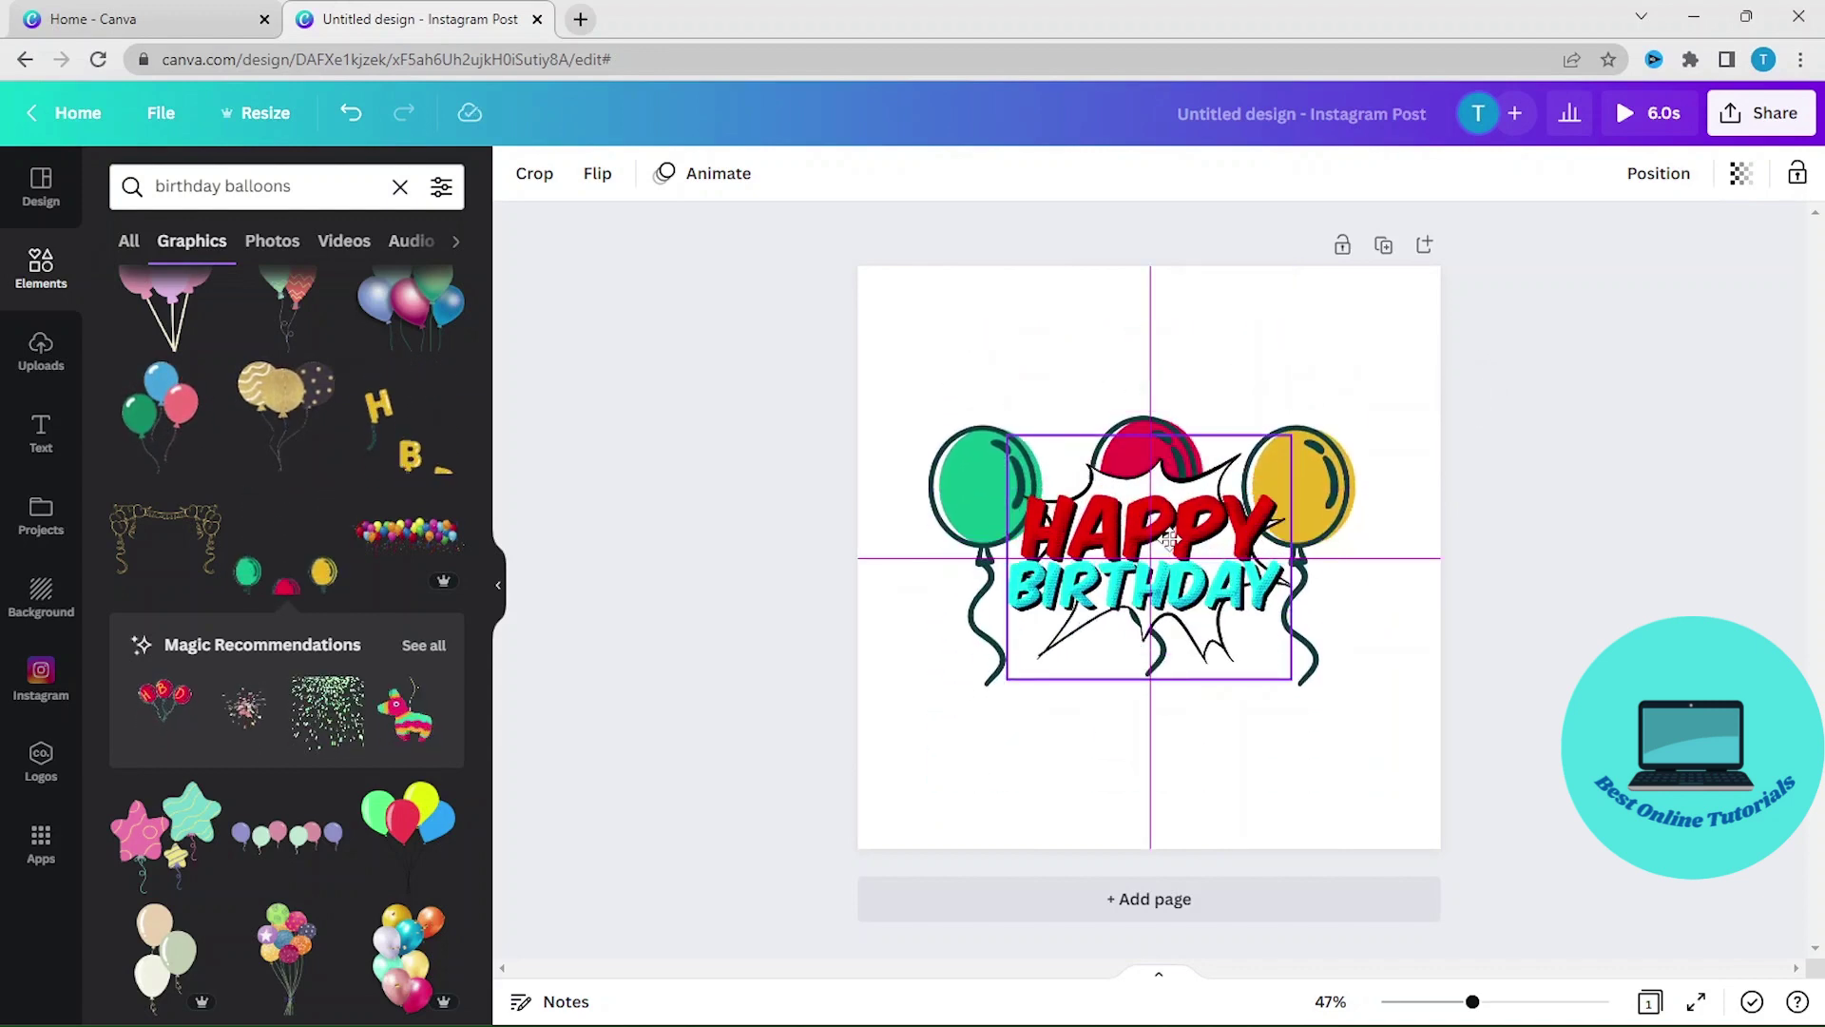
click(1524, 613)
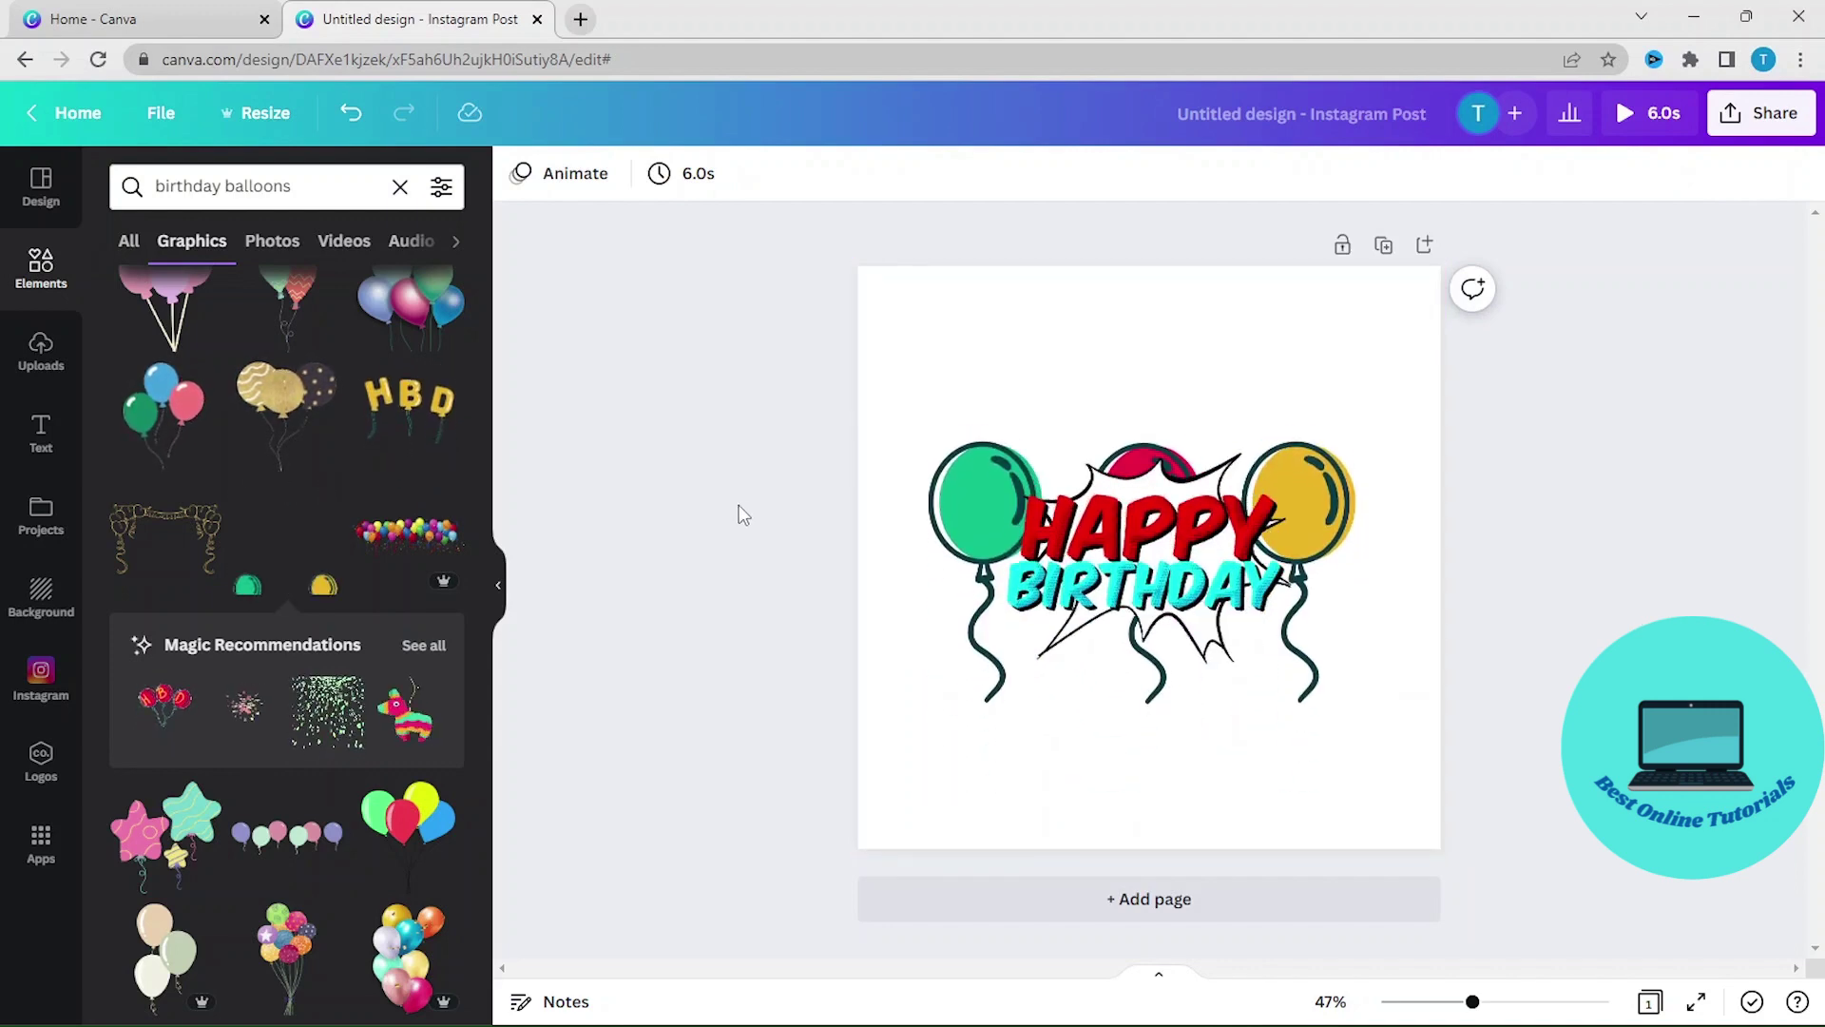
Change the element search to 'birthday cake' graphics
click(317, 192)
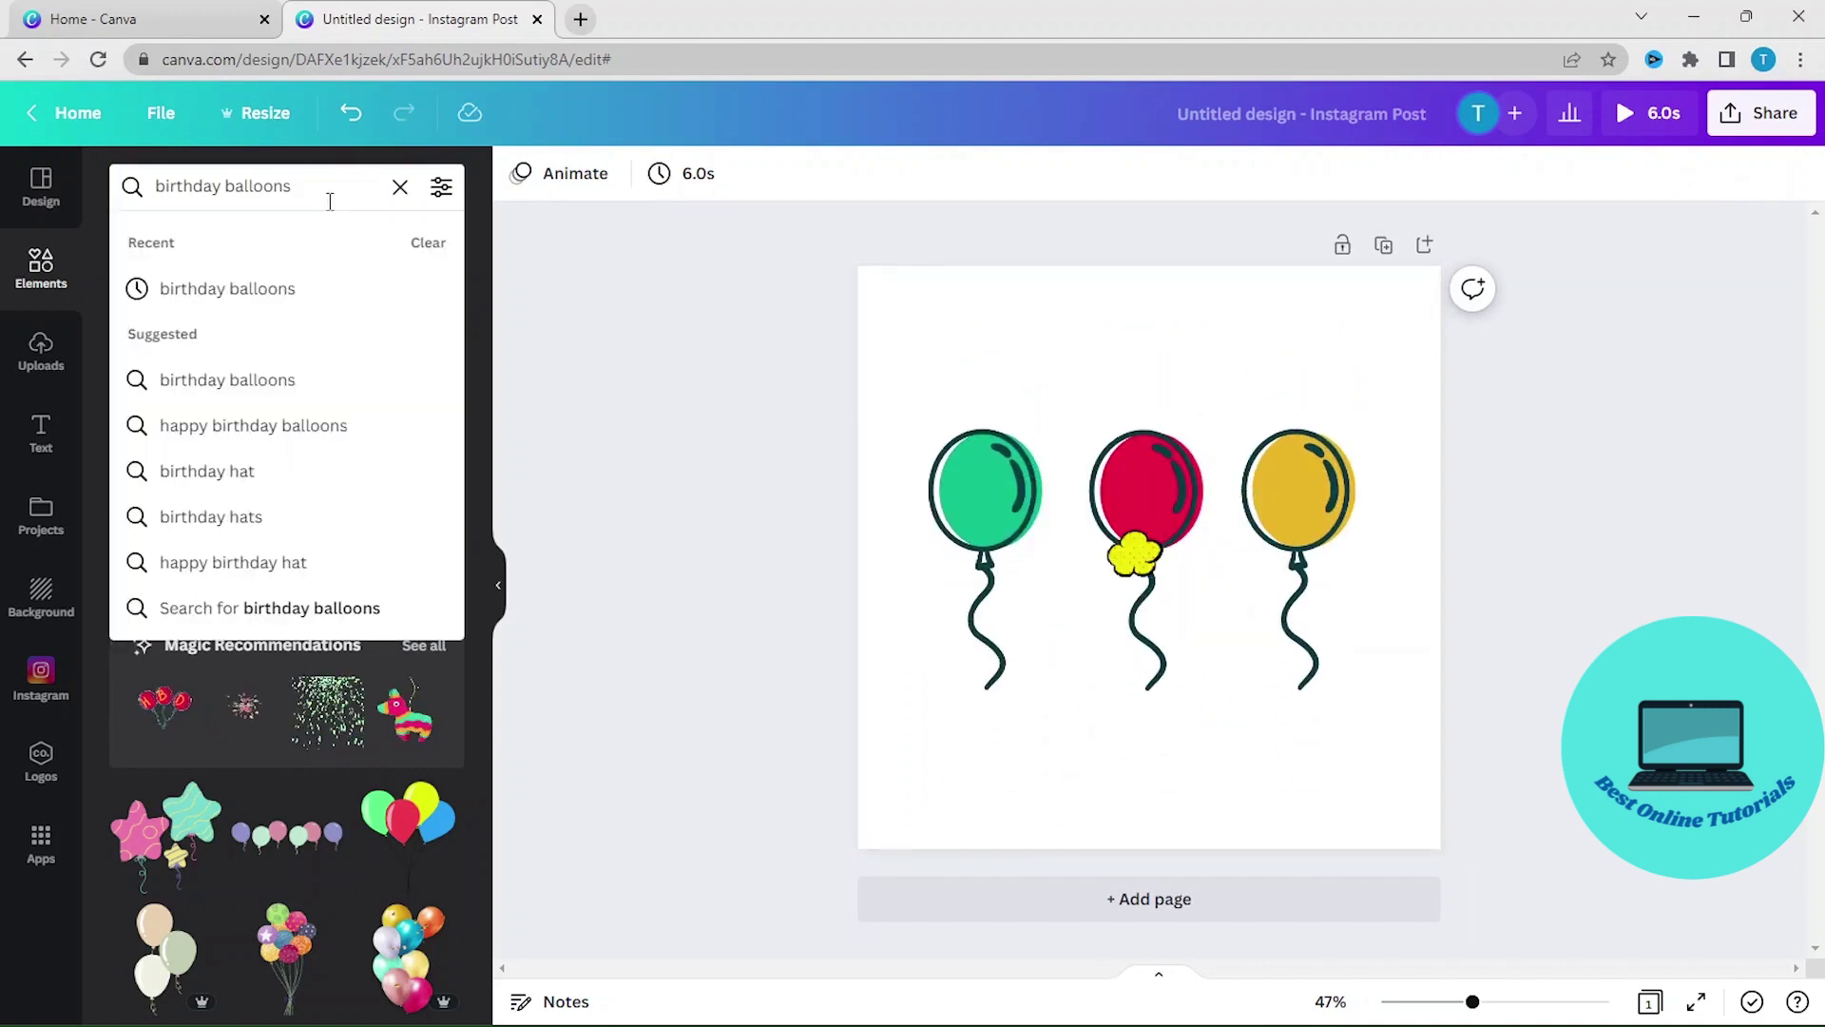
key(BackSpace)
key(BackSpace)
key(BackSpace)
key(BackSpace)
key(BackSpace)
key(BackSpace)
key(BackSpace)
key(BackSpace)
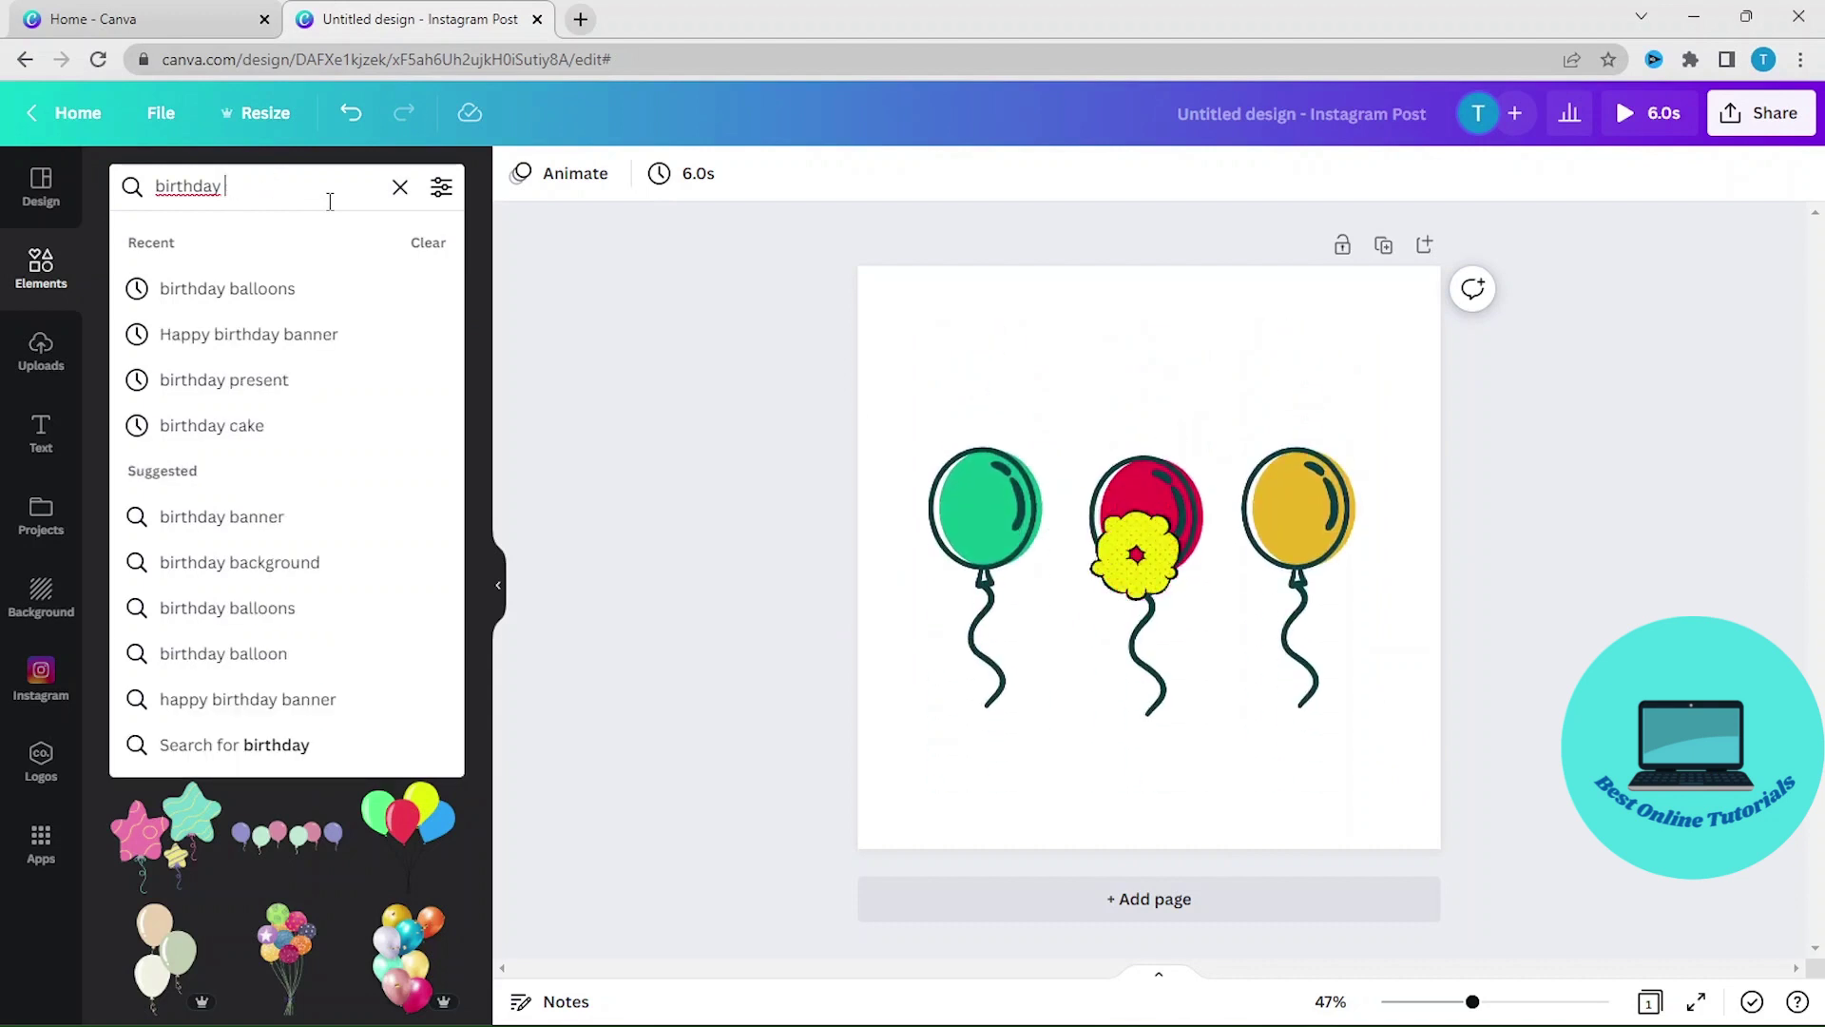
text(cake)
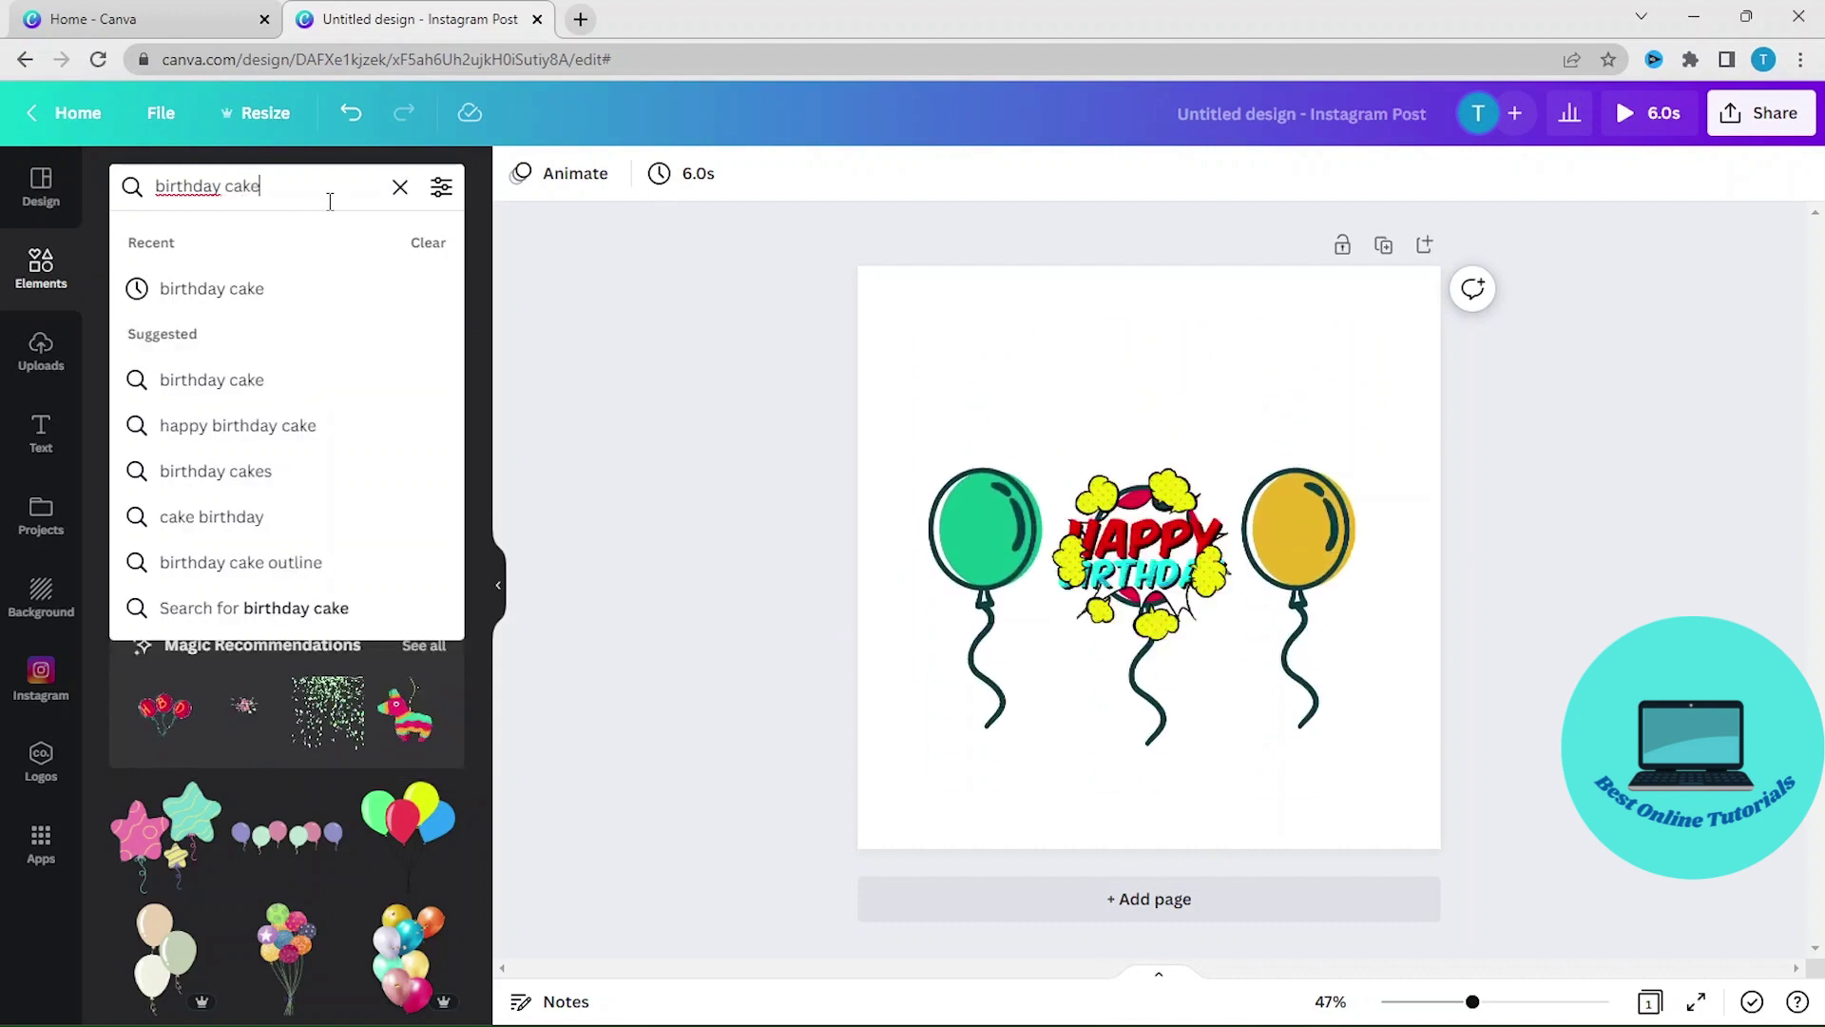
click(239, 292)
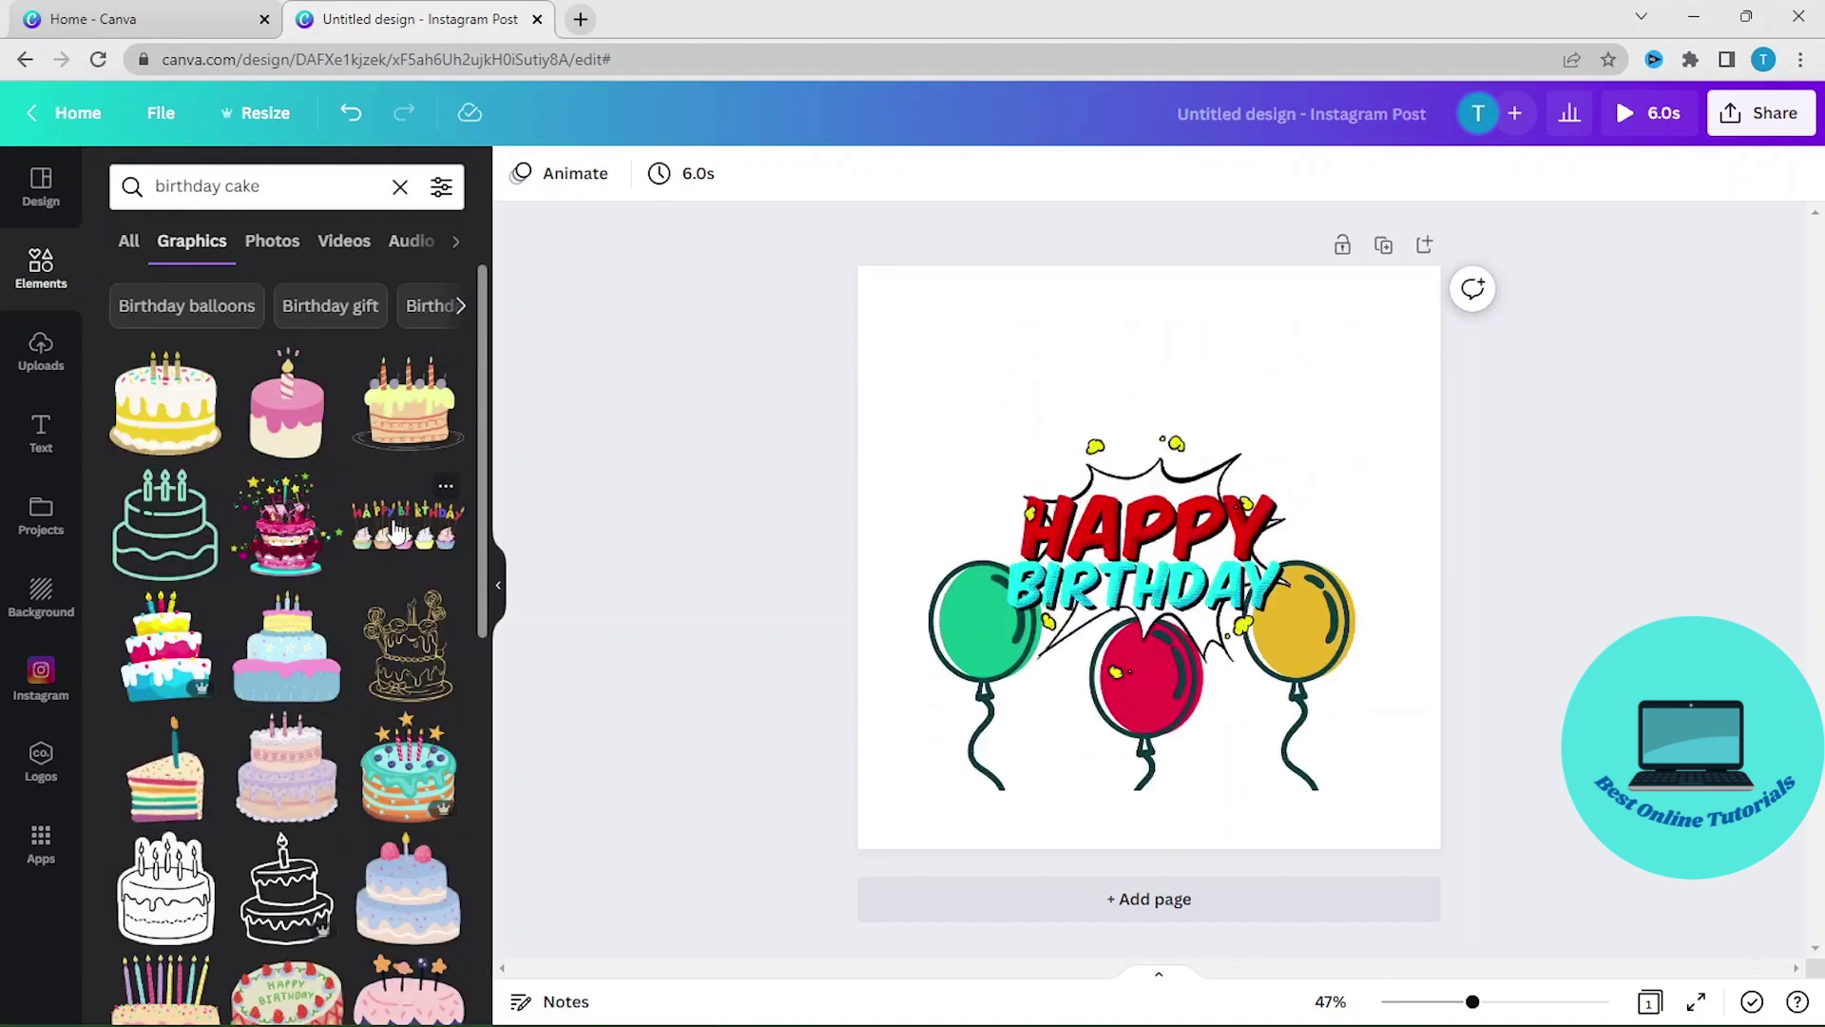
scroll(394, 520, down, 1)
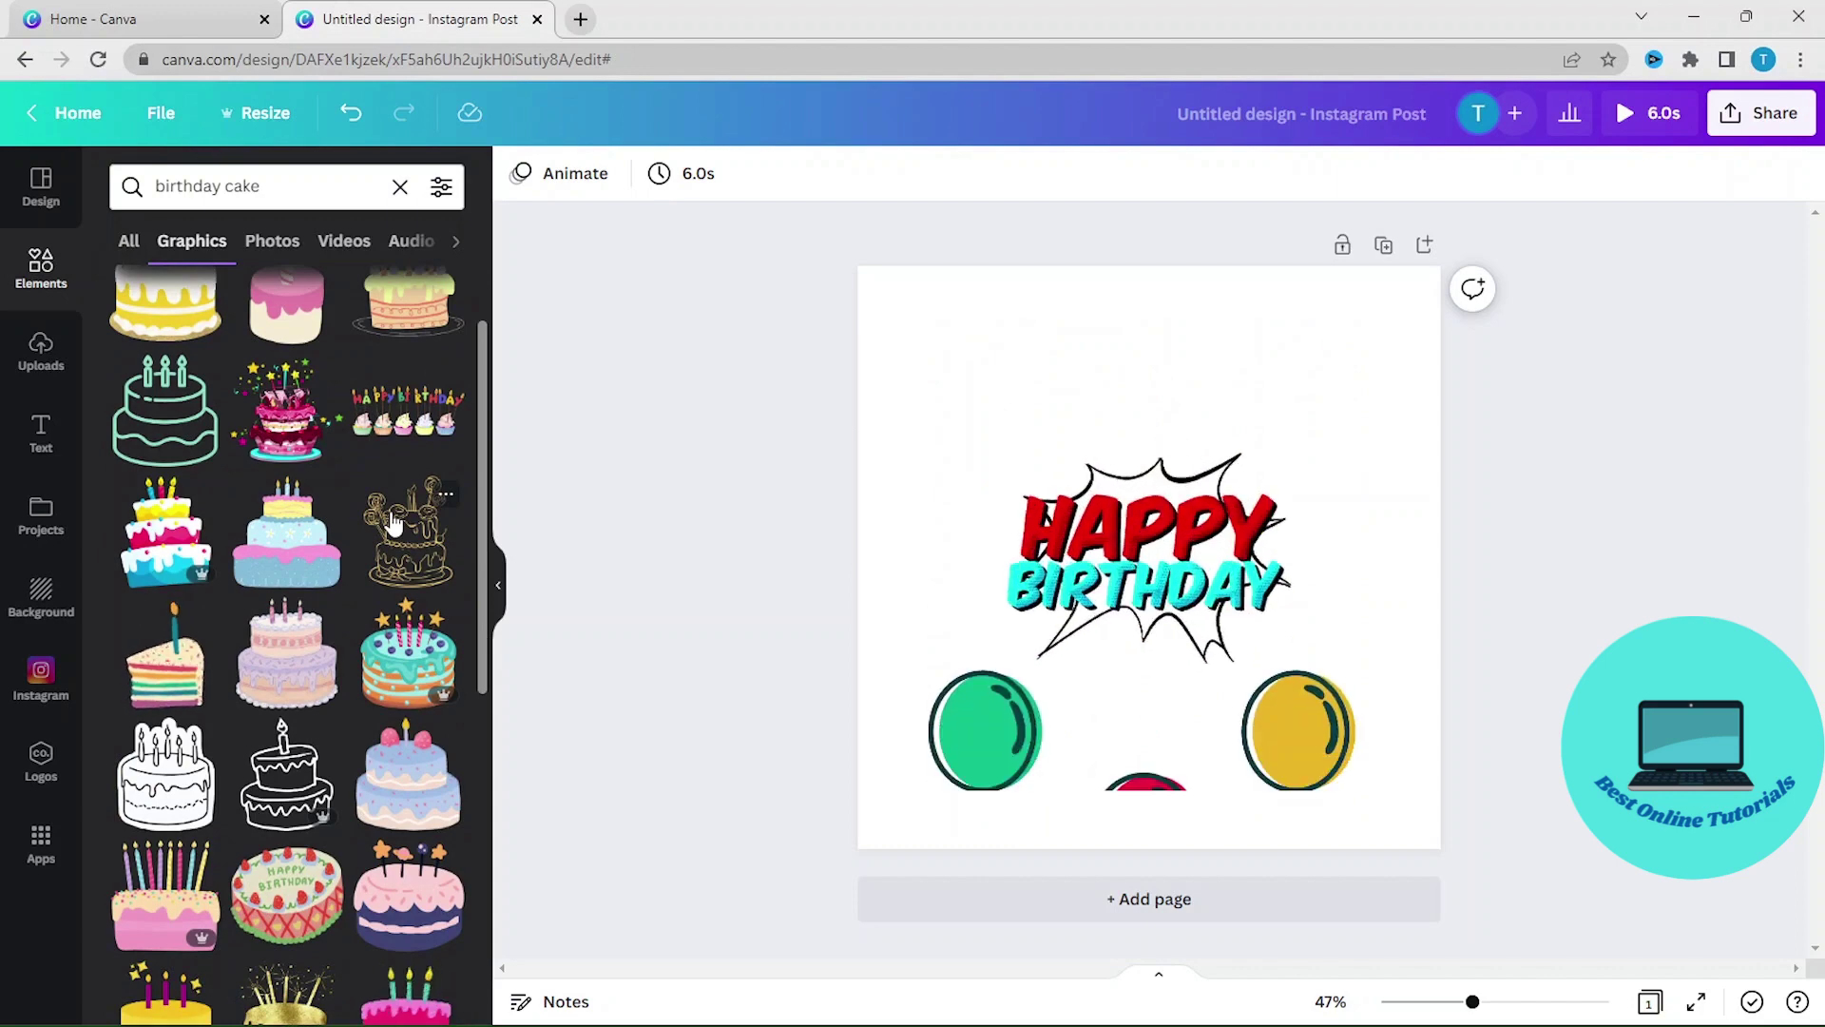
scroll(393, 524, down, 1)
scroll(388, 525, down, 3)
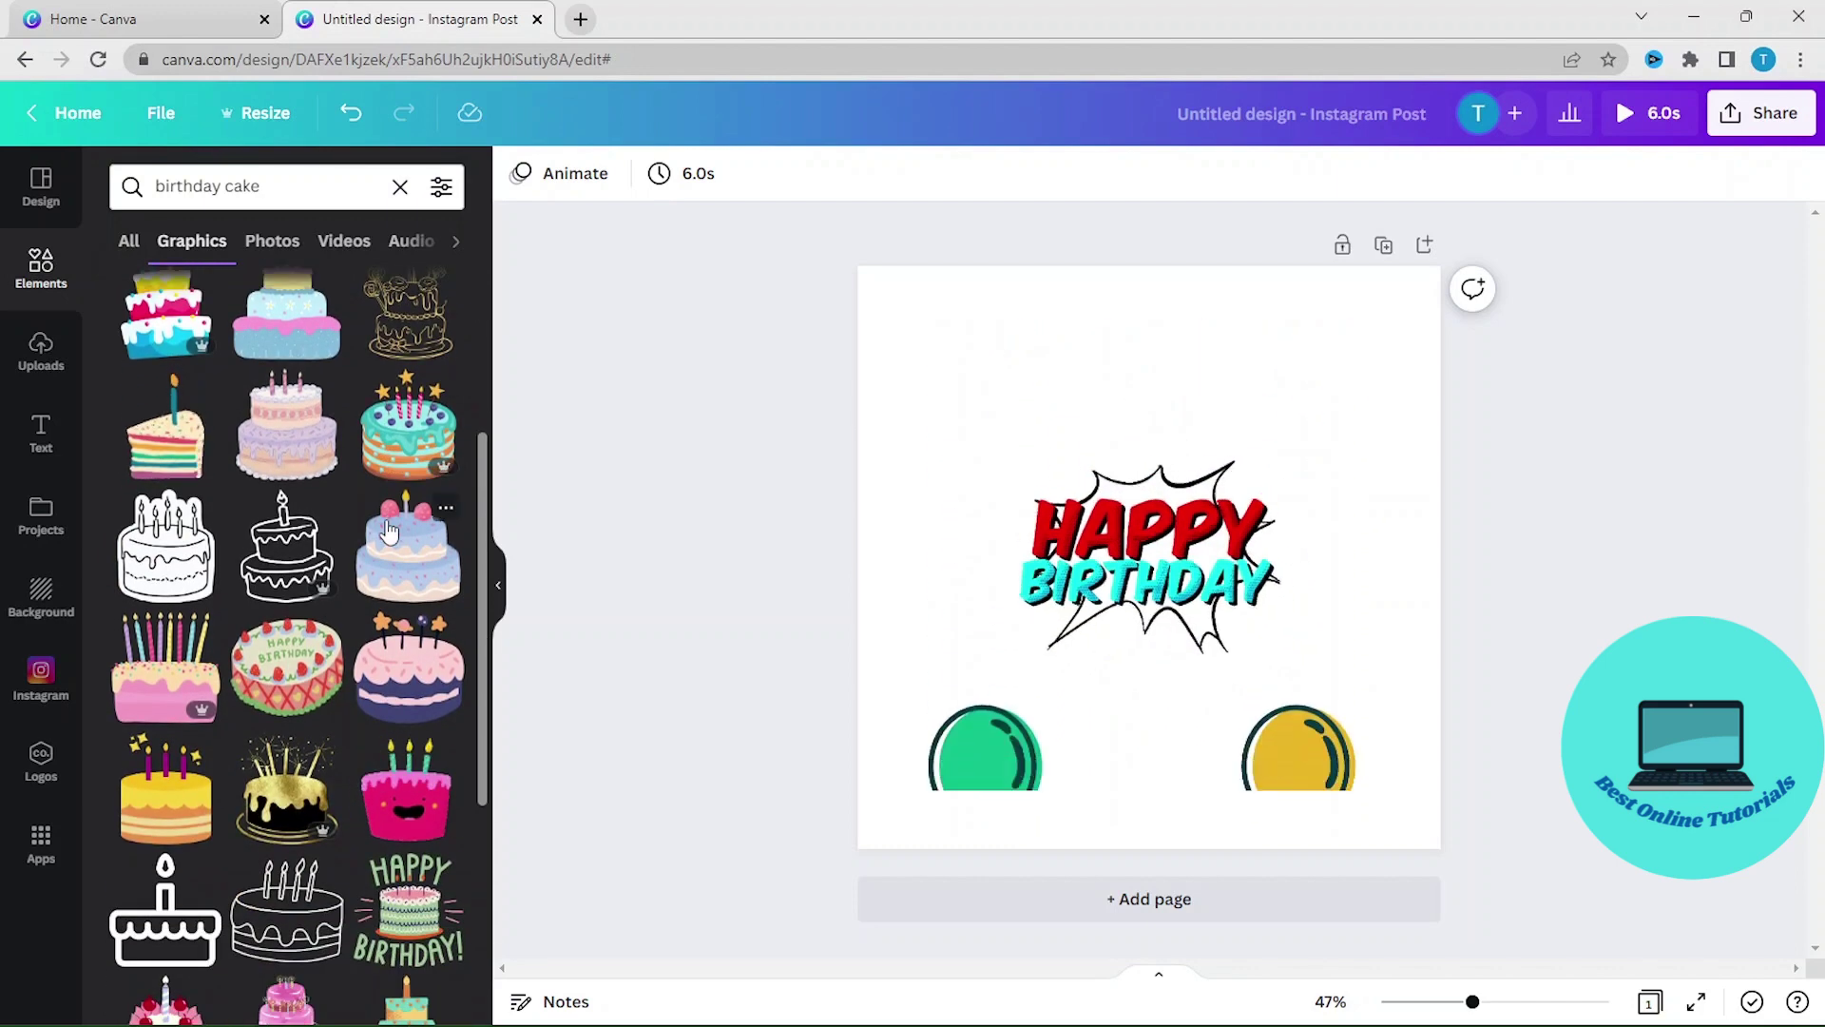
scroll(373, 533, down, 1)
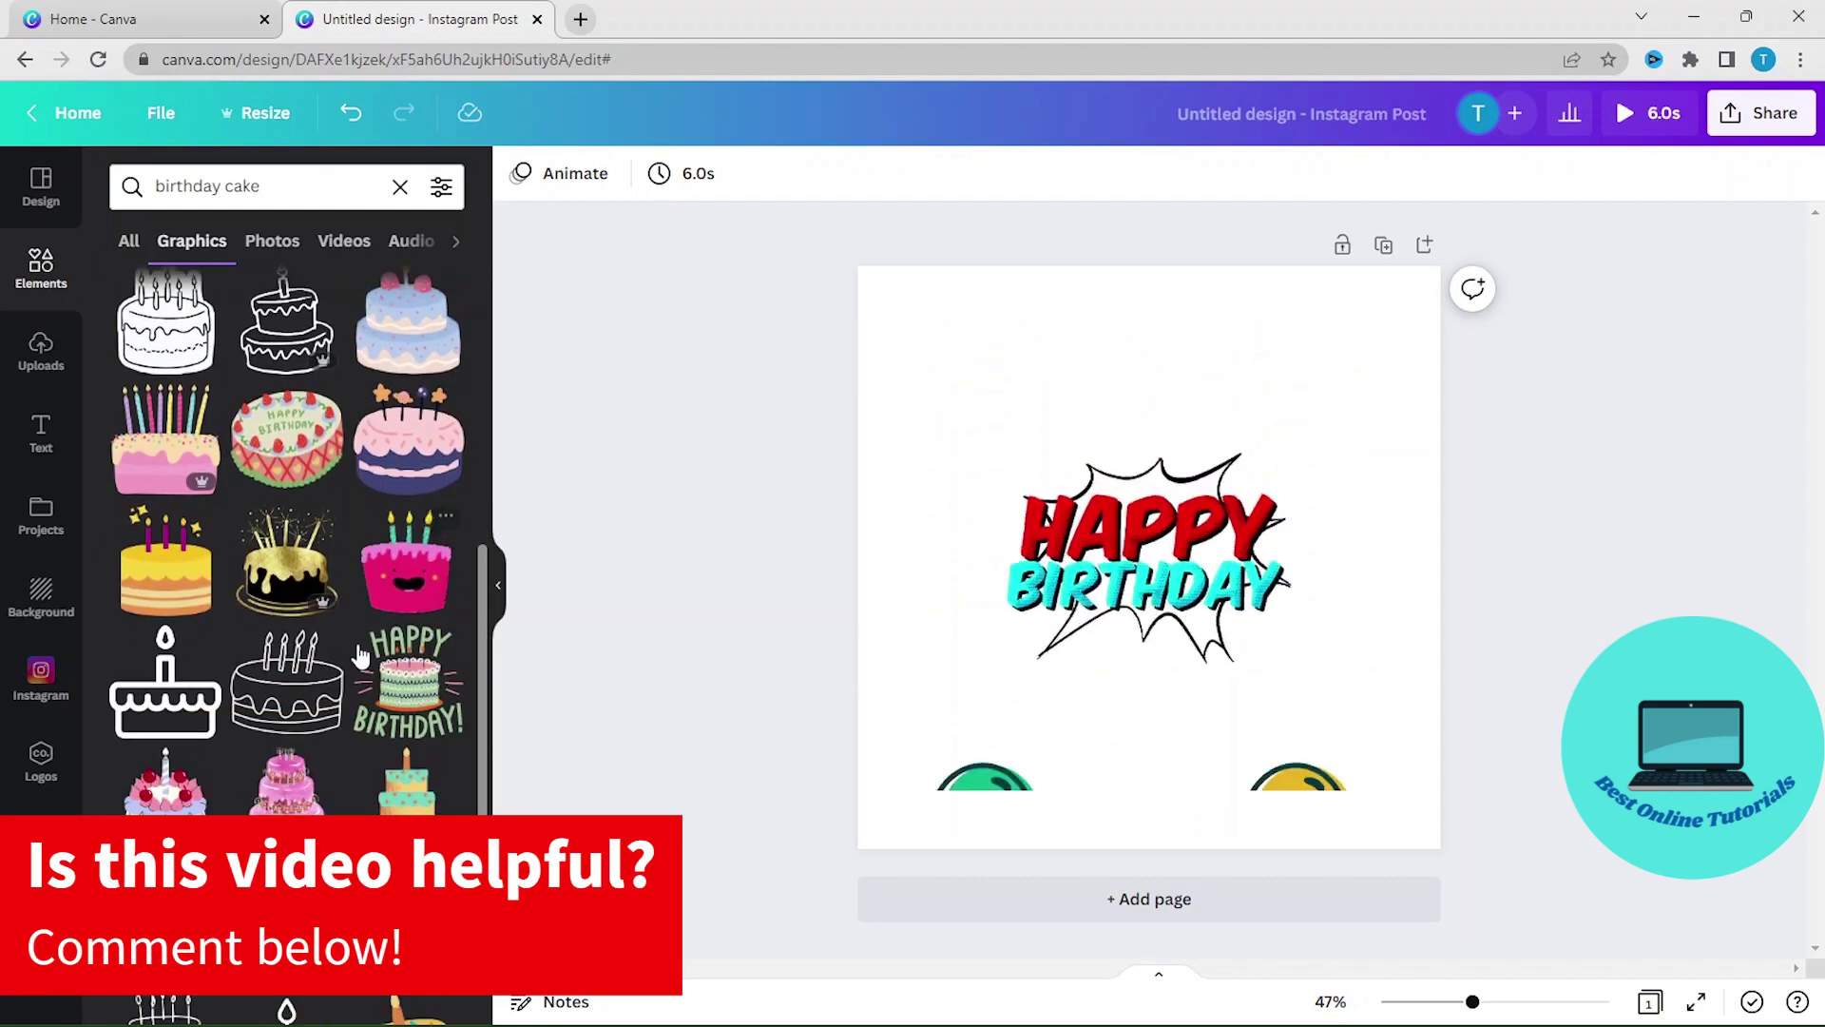
scroll(330, 647, down, 2)
scroll(330, 647, down, 1)
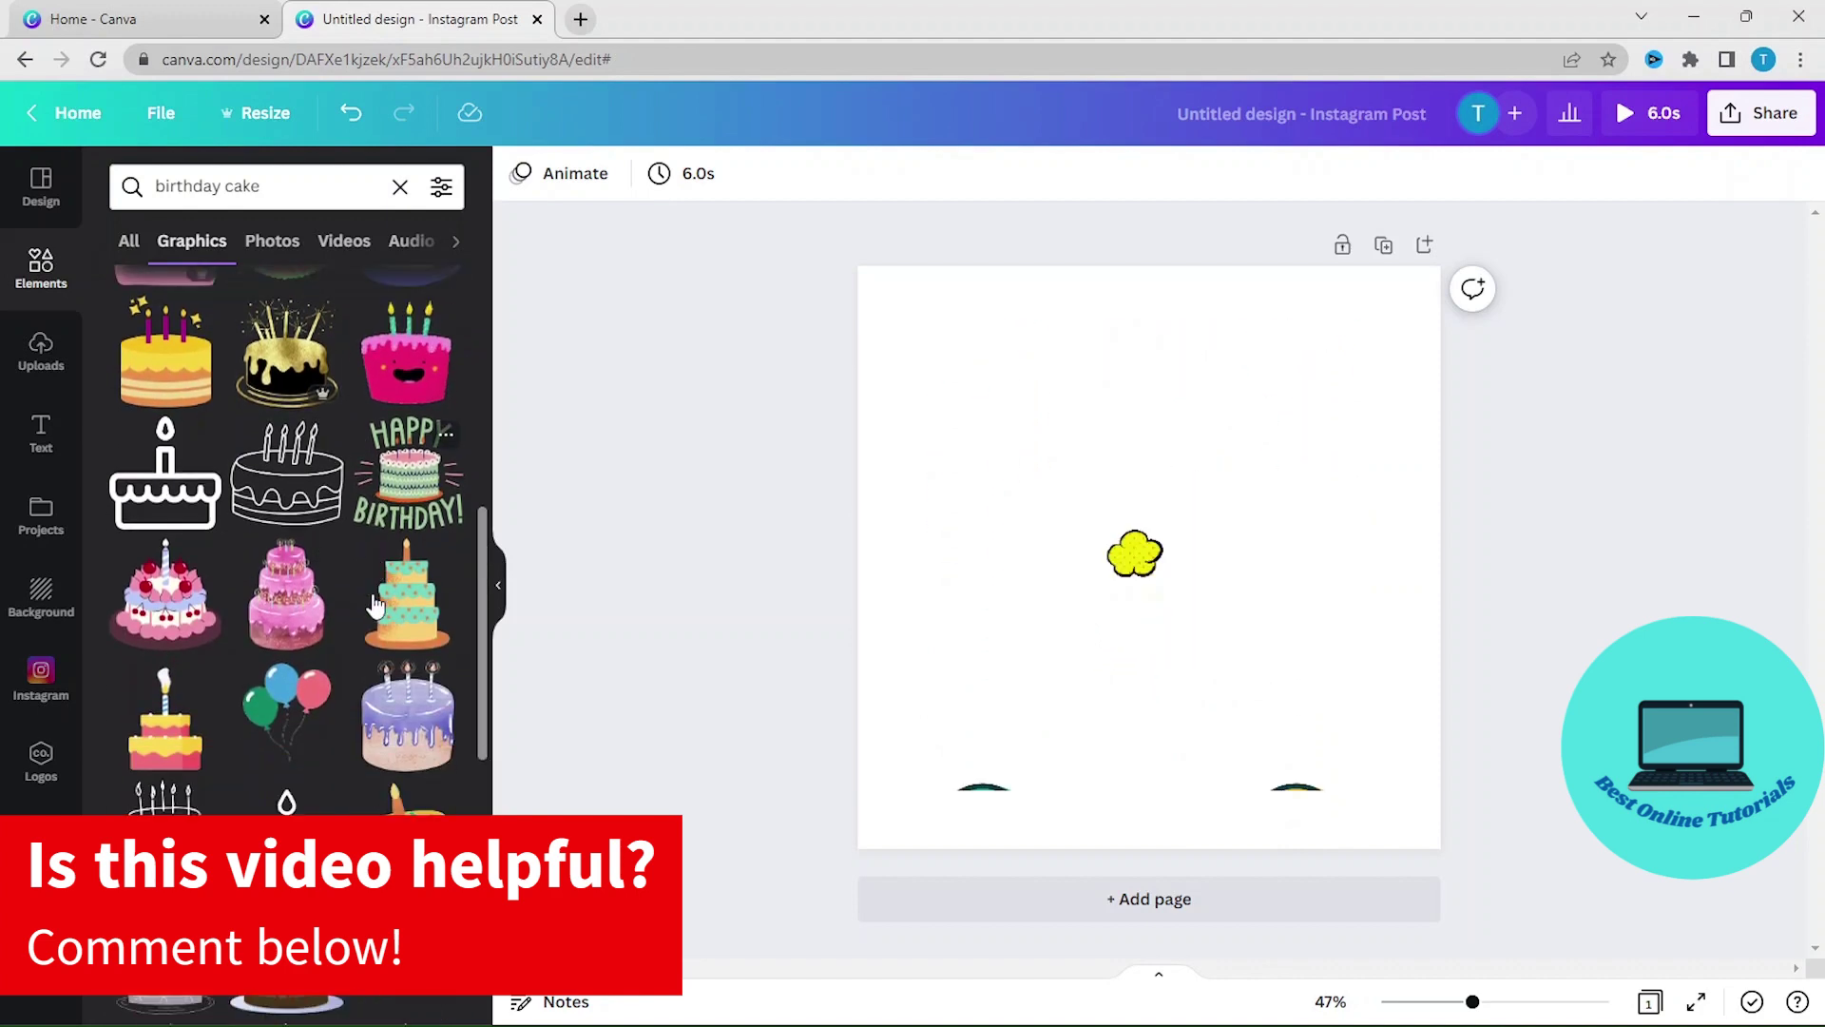
scroll(286, 513, down, 2)
Add the pink tiered cake, send it backward and shrink it
click(278, 482)
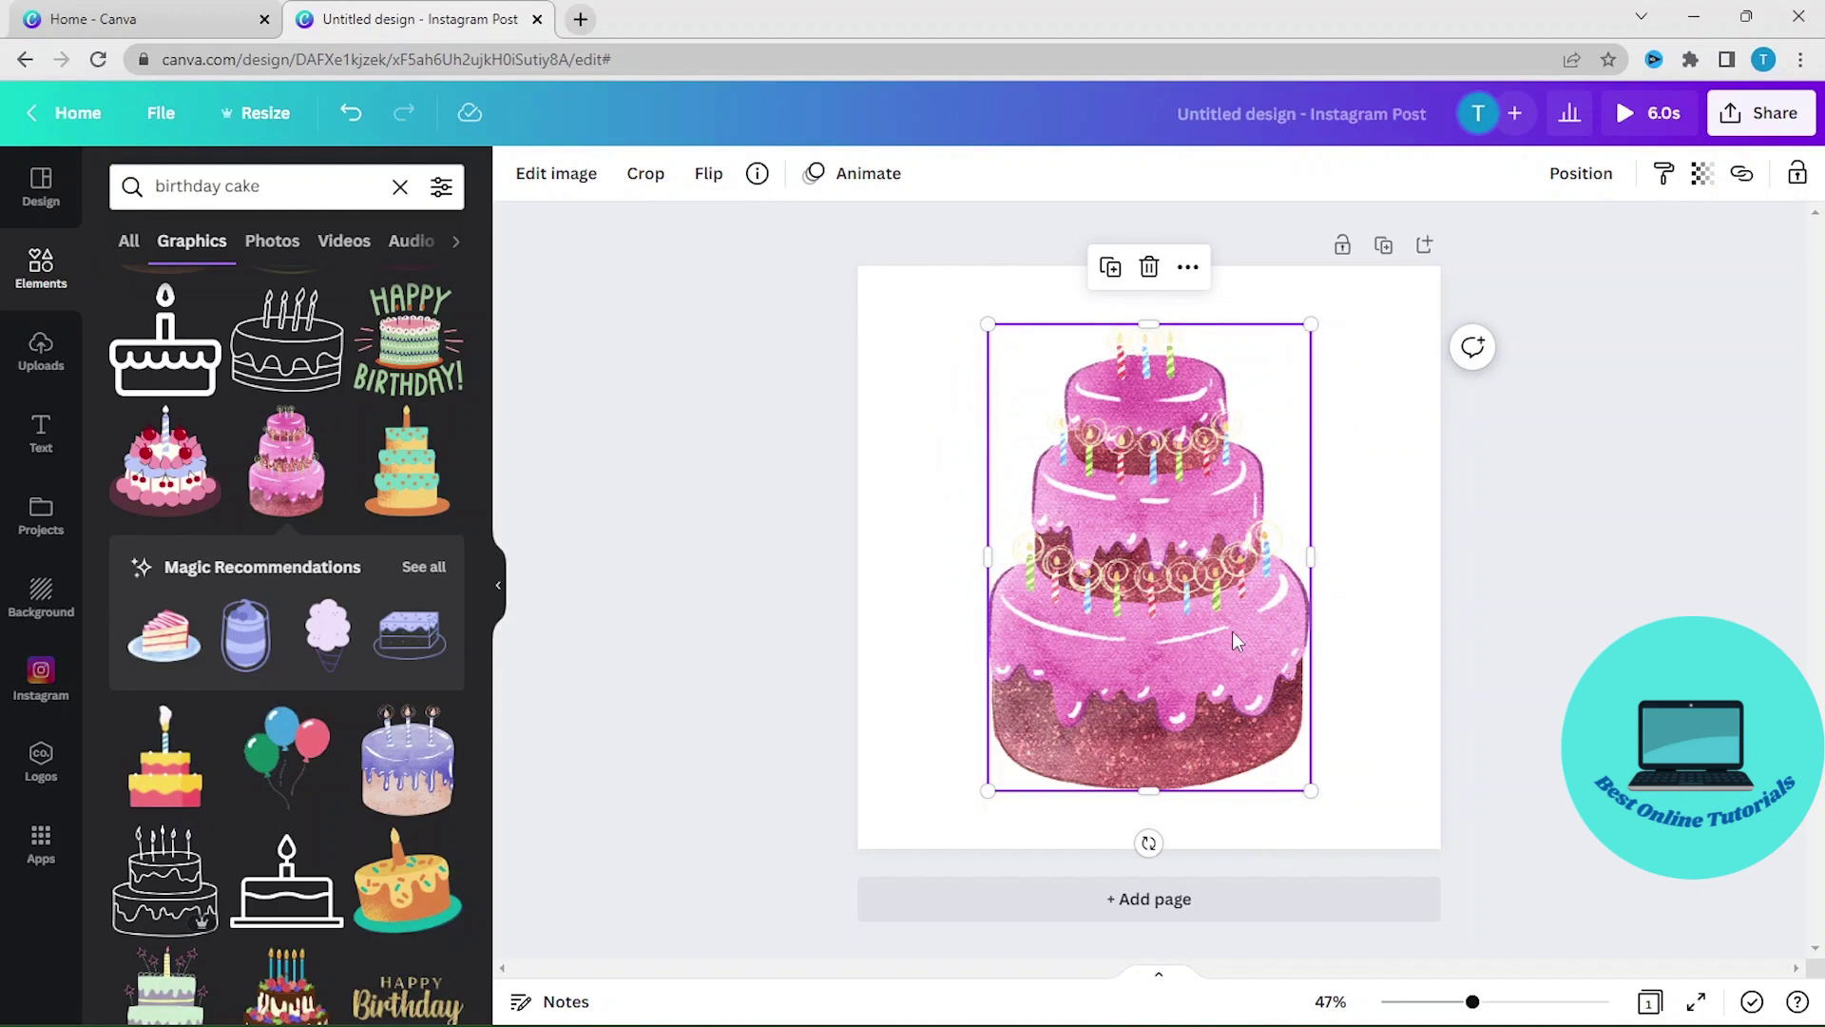
right_click(1146, 595)
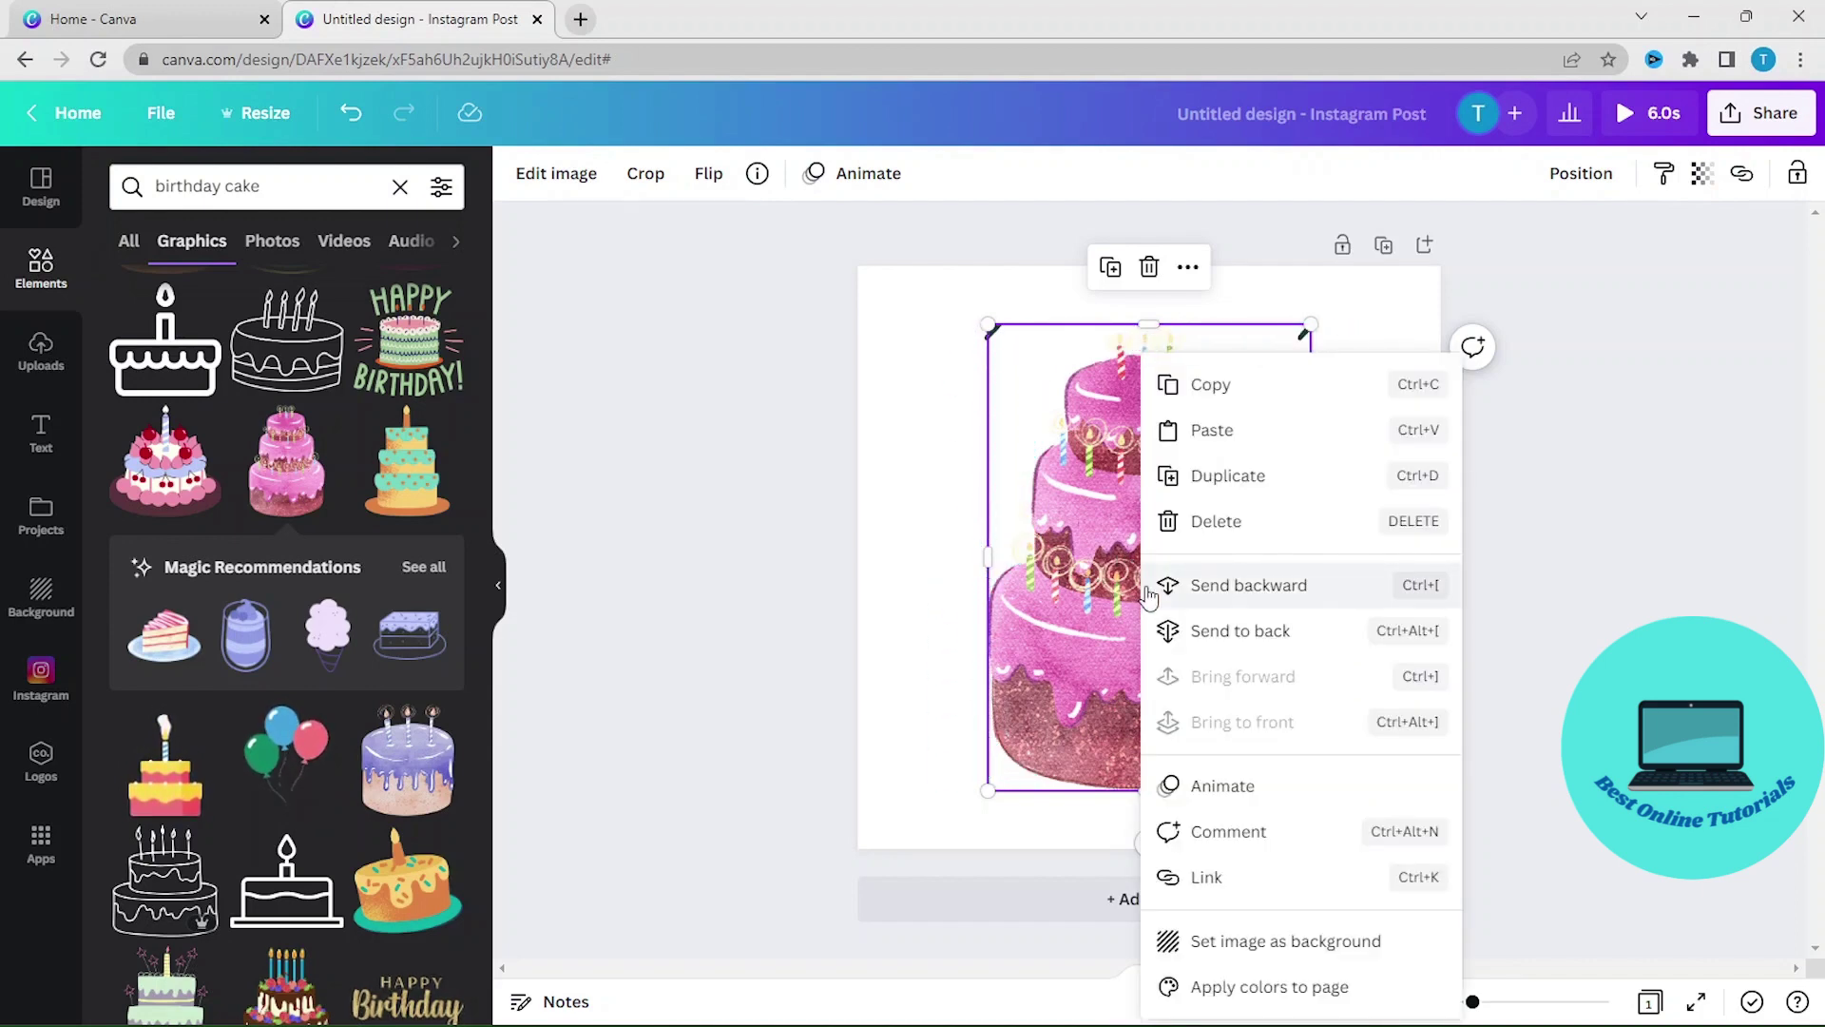
click(1240, 631)
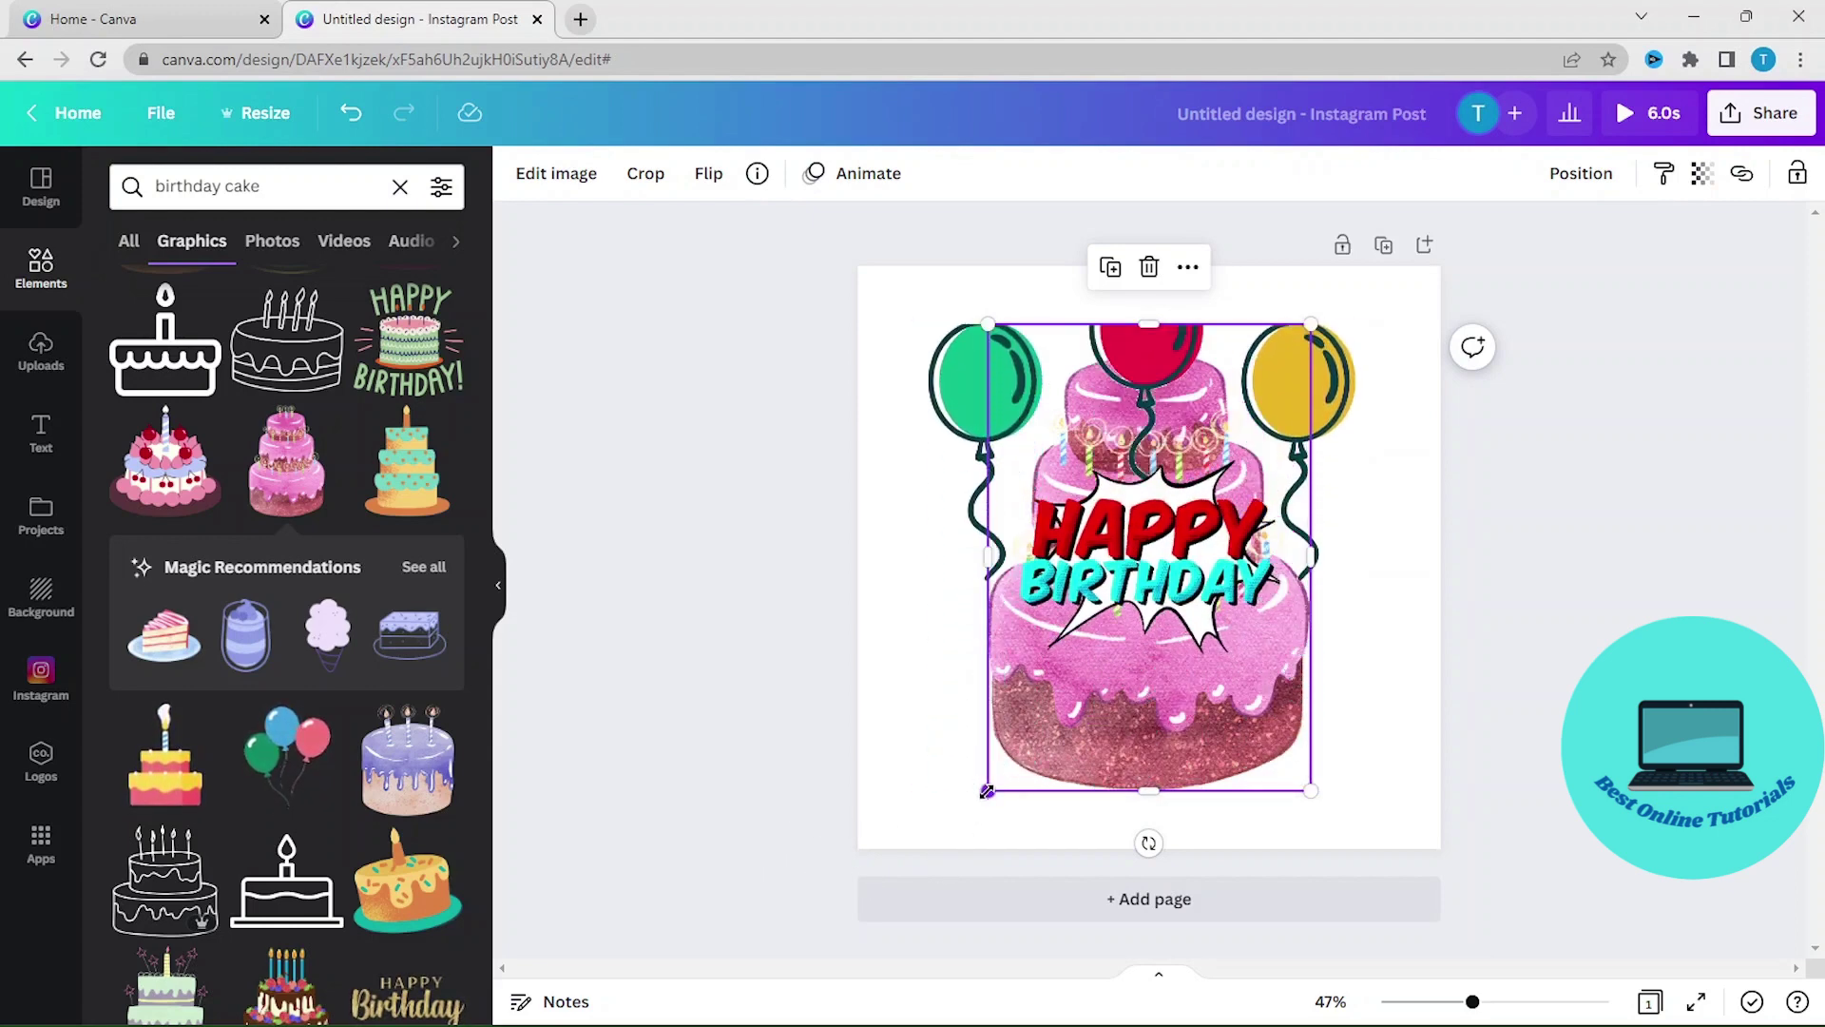
drag(986, 792, 1181, 658)
Move the balloons group down-left and place the cake in the top-left corner
click(986, 331)
drag(1168, 364, 1045, 567)
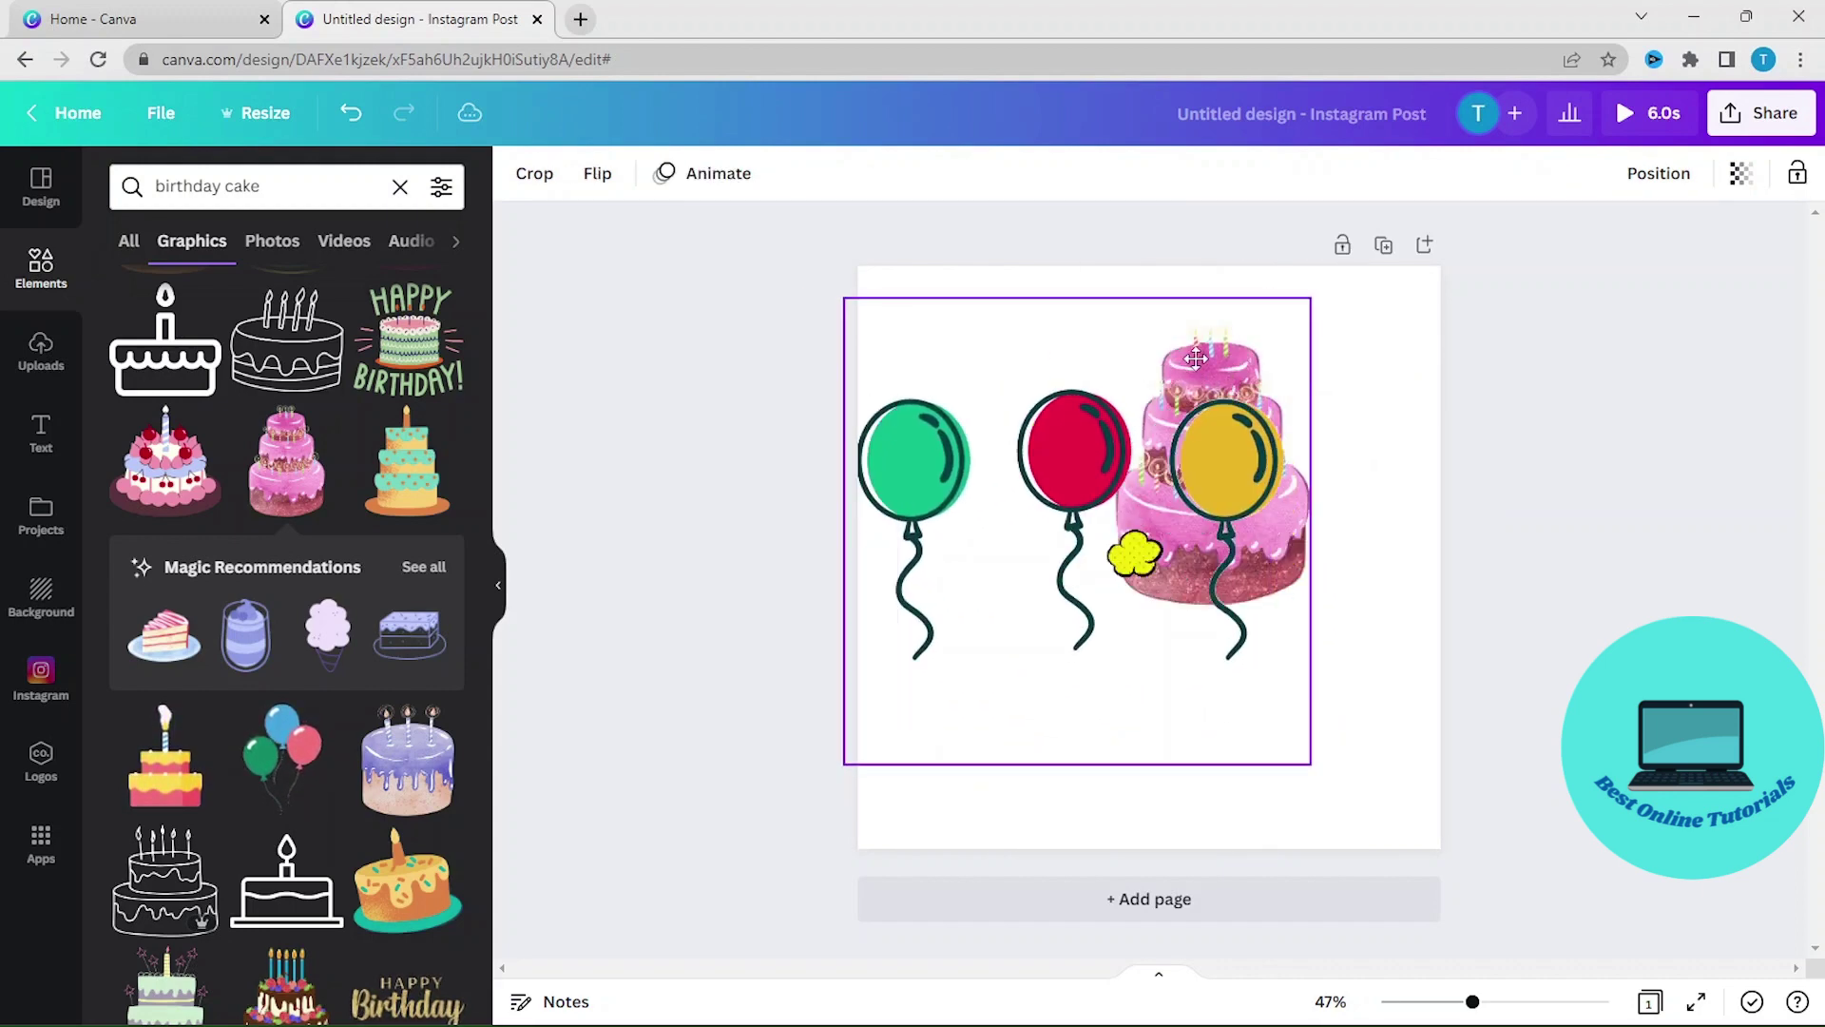
drag(1235, 372, 970, 307)
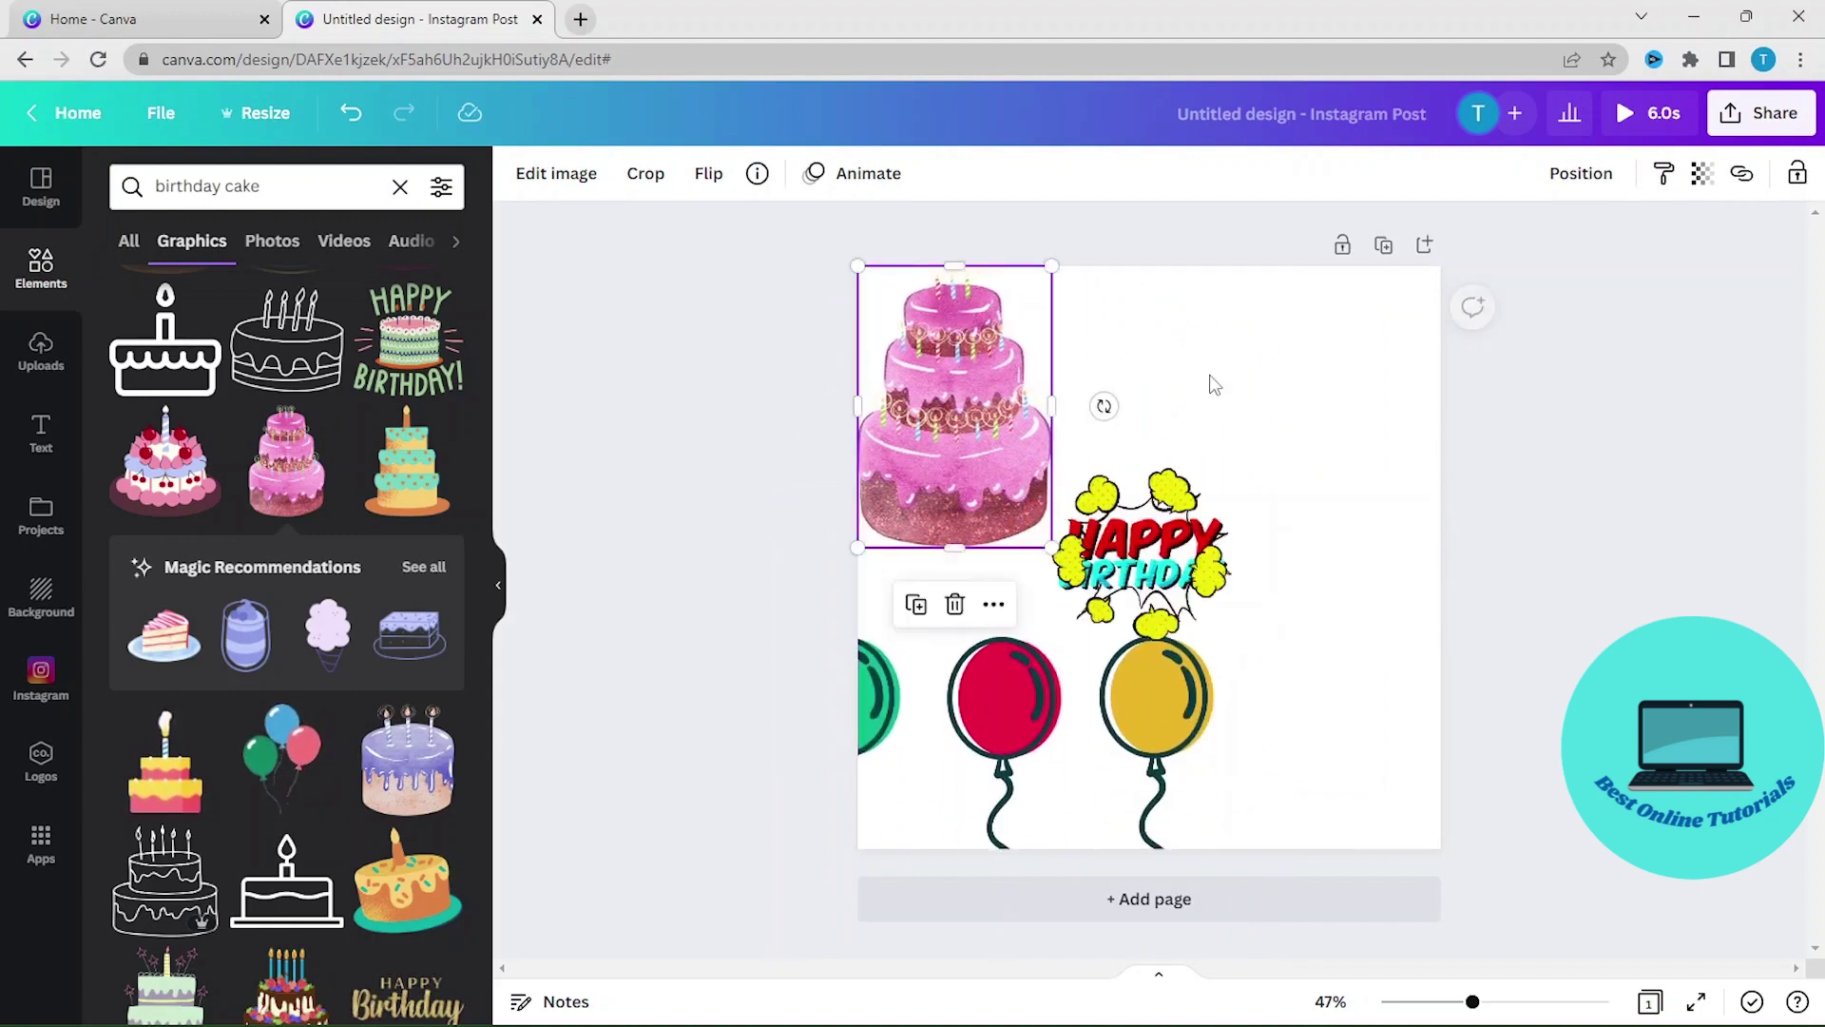
Align the balloons and Happy Birthday graphic to the page's centre and middle via Position
click(1104, 681)
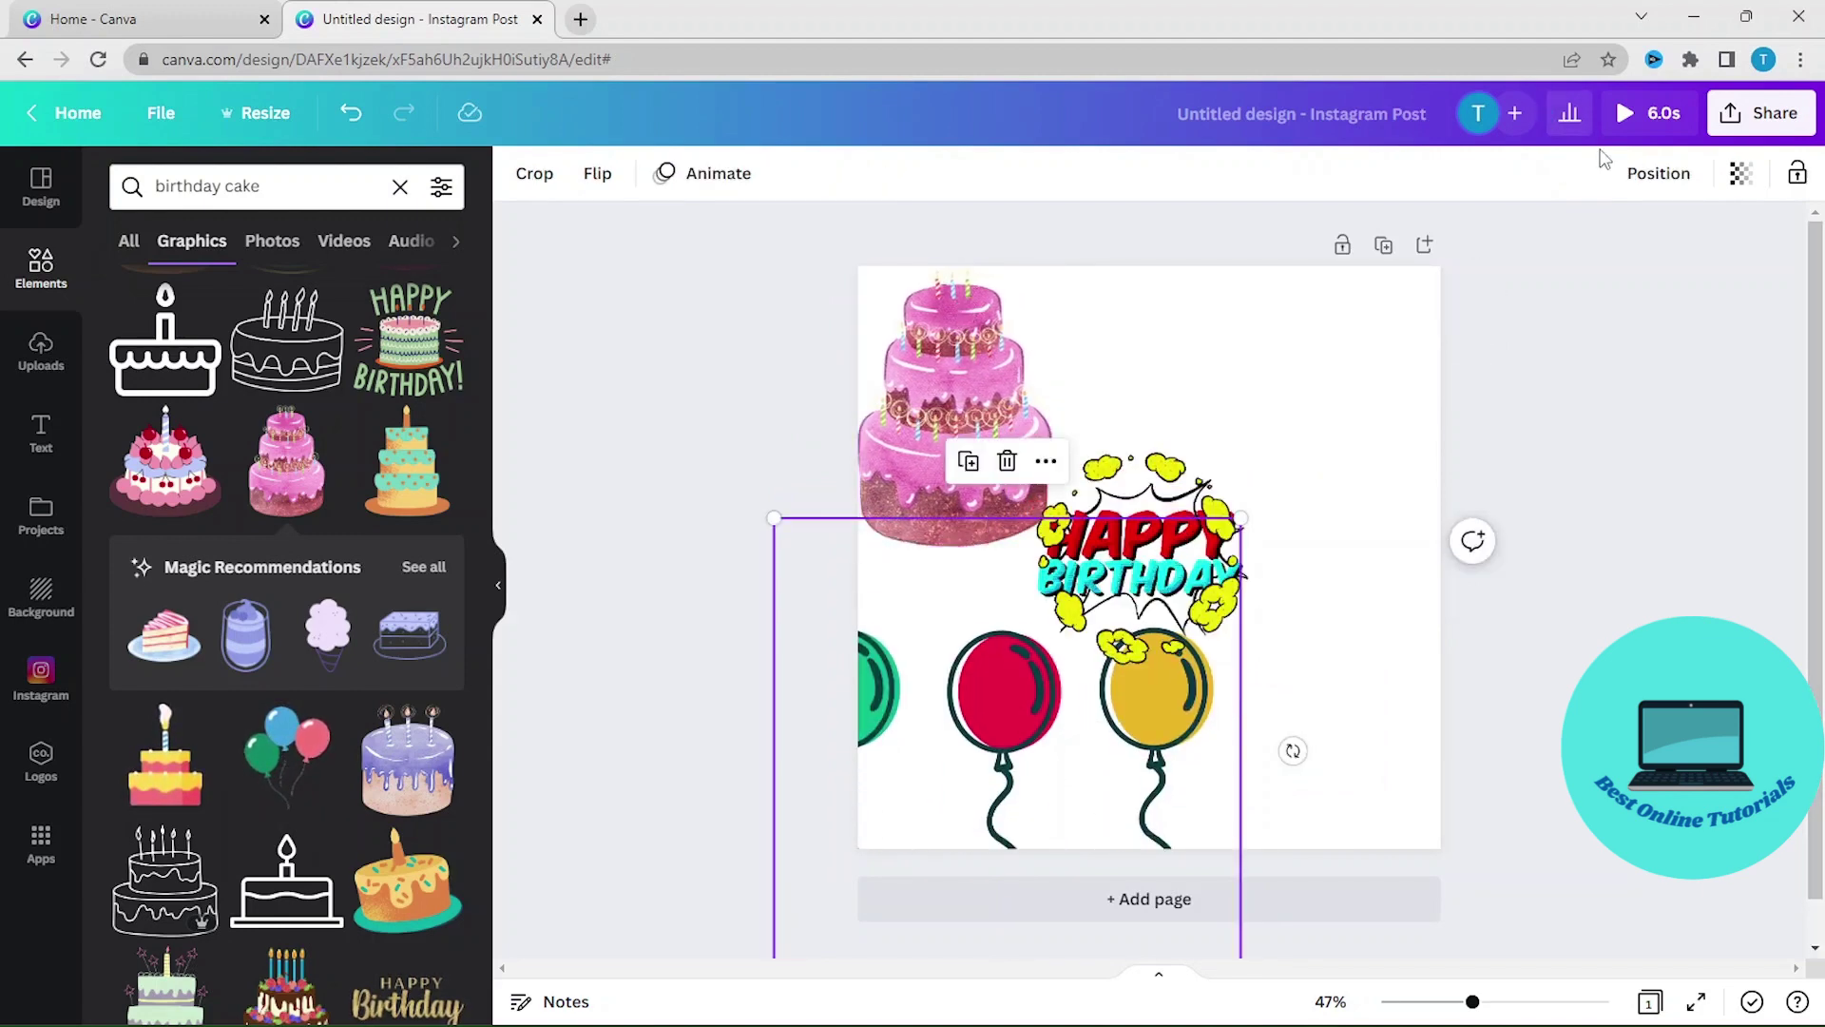
click(1657, 172)
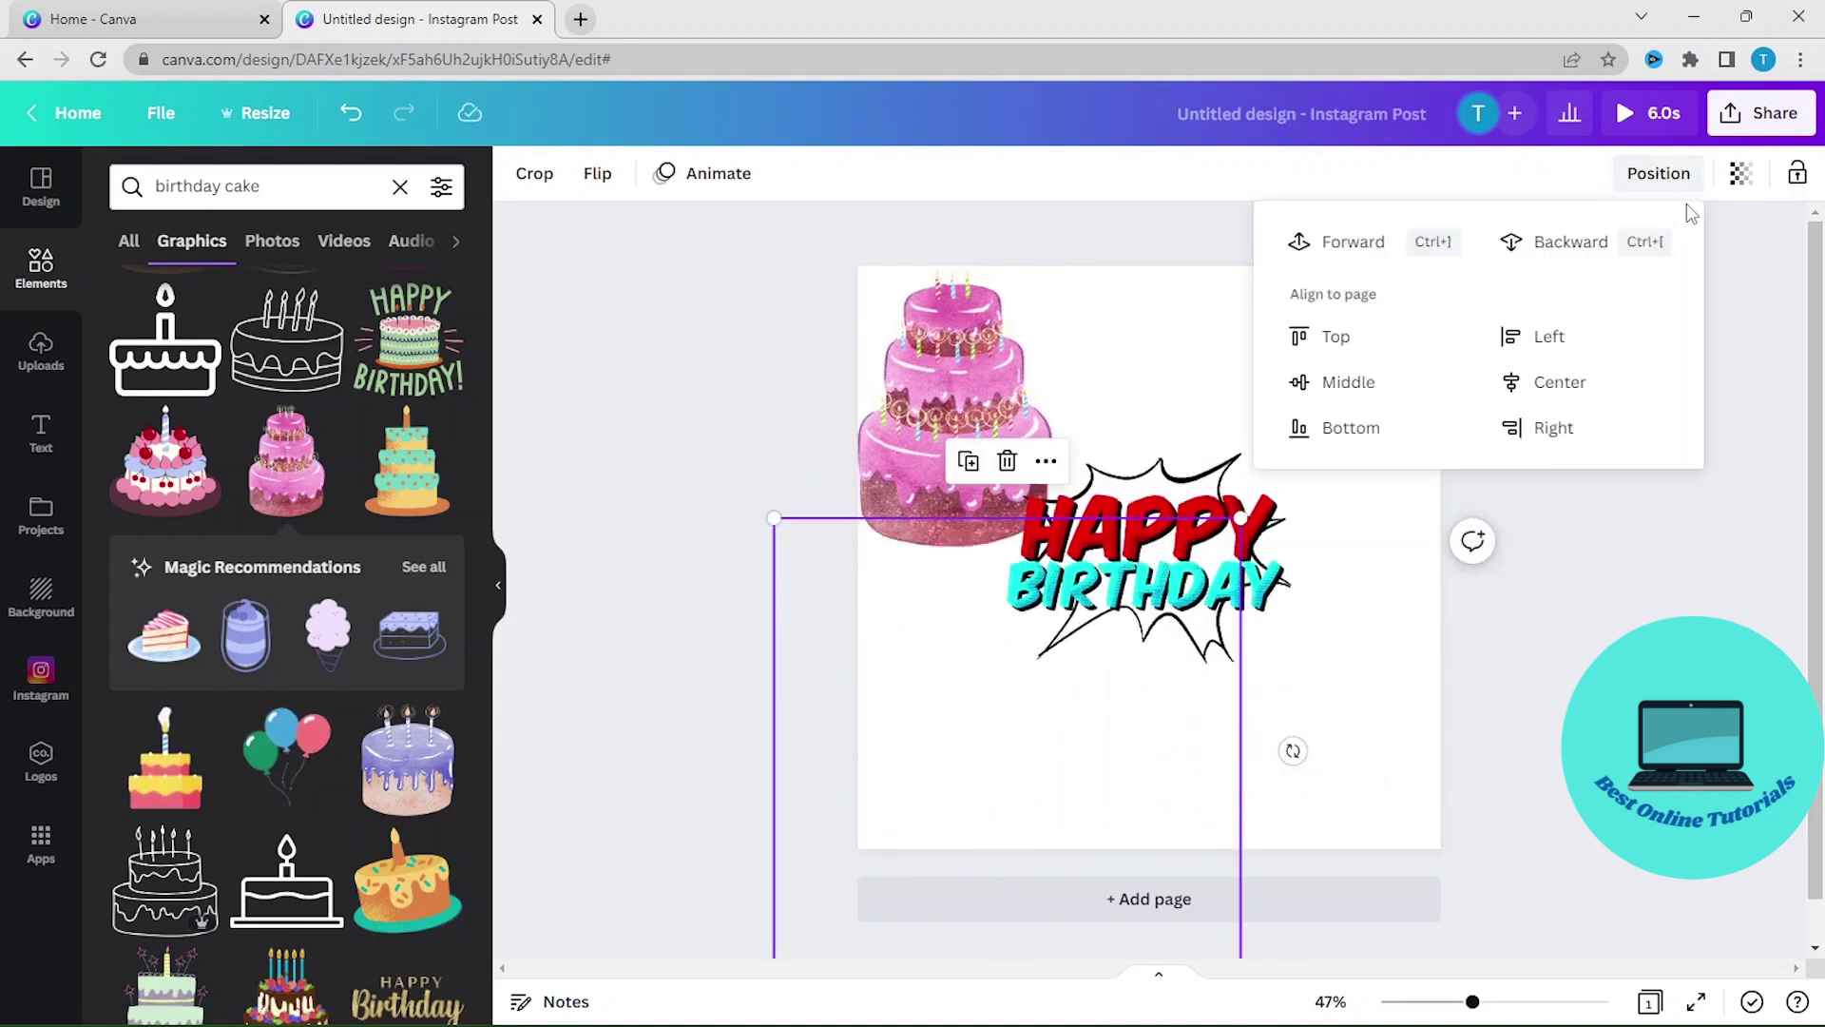
click(1561, 382)
click(1356, 382)
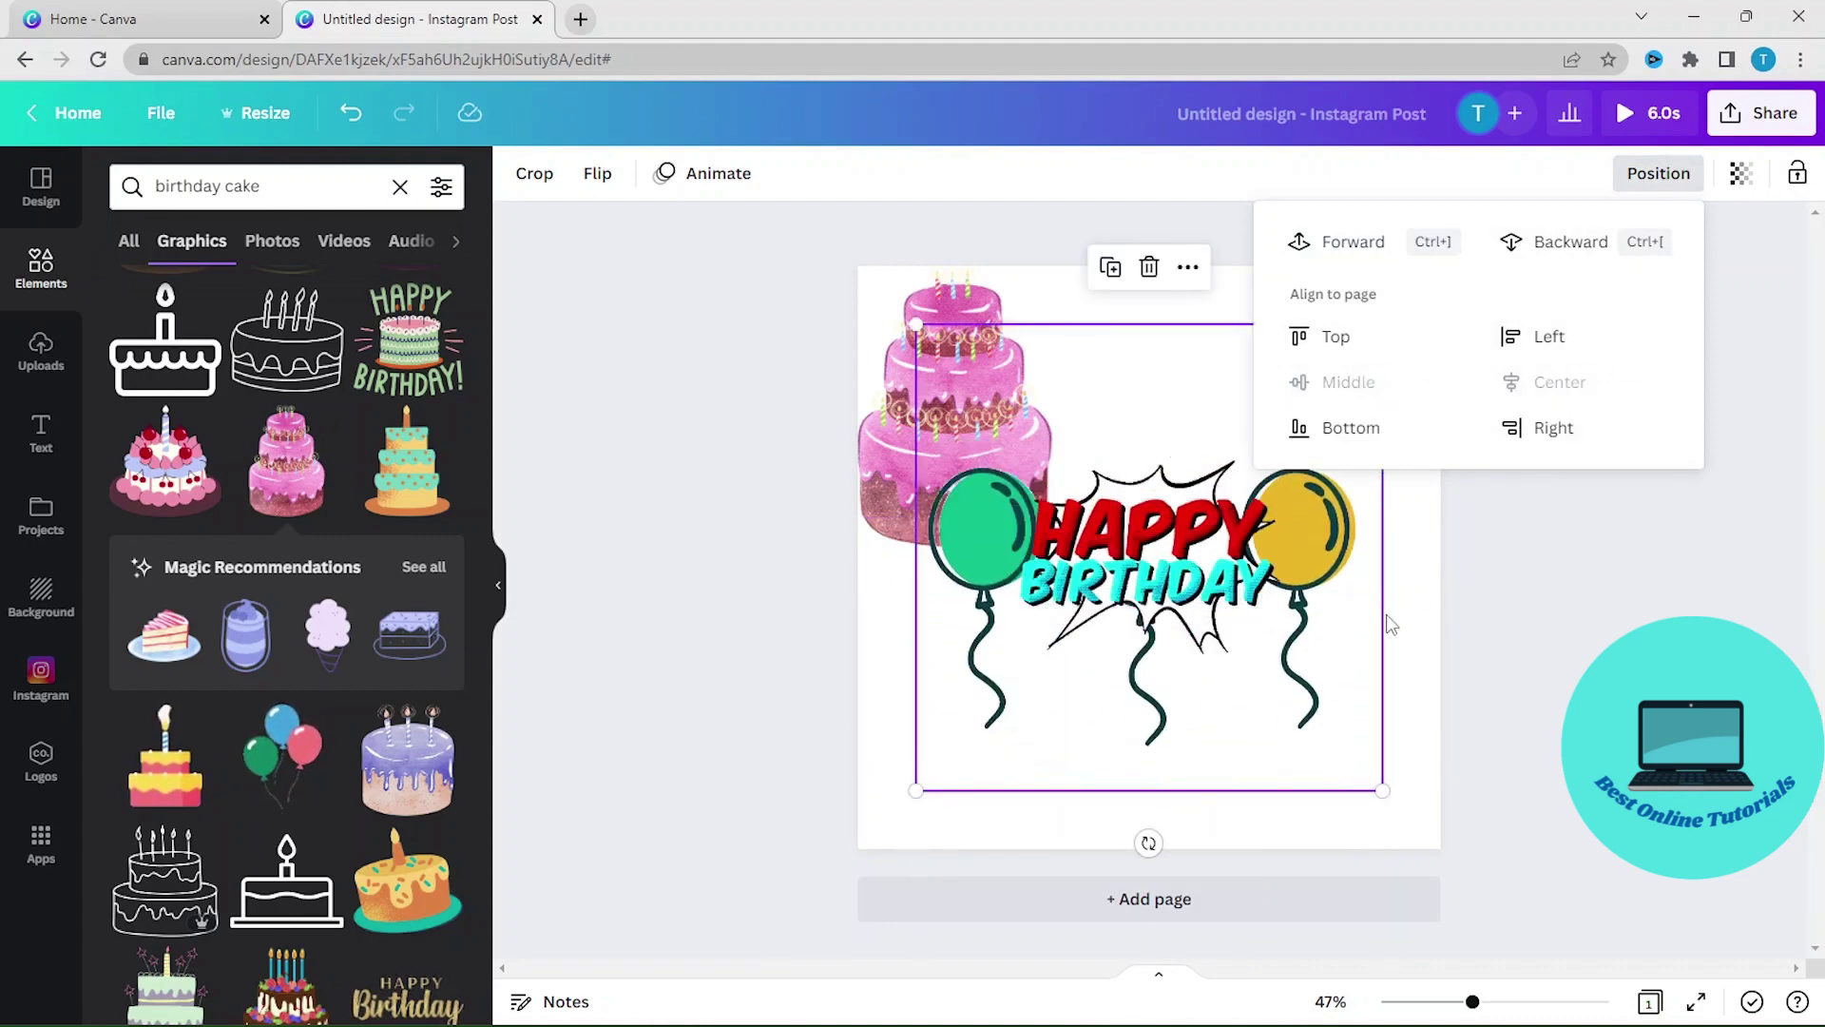
click(1659, 173)
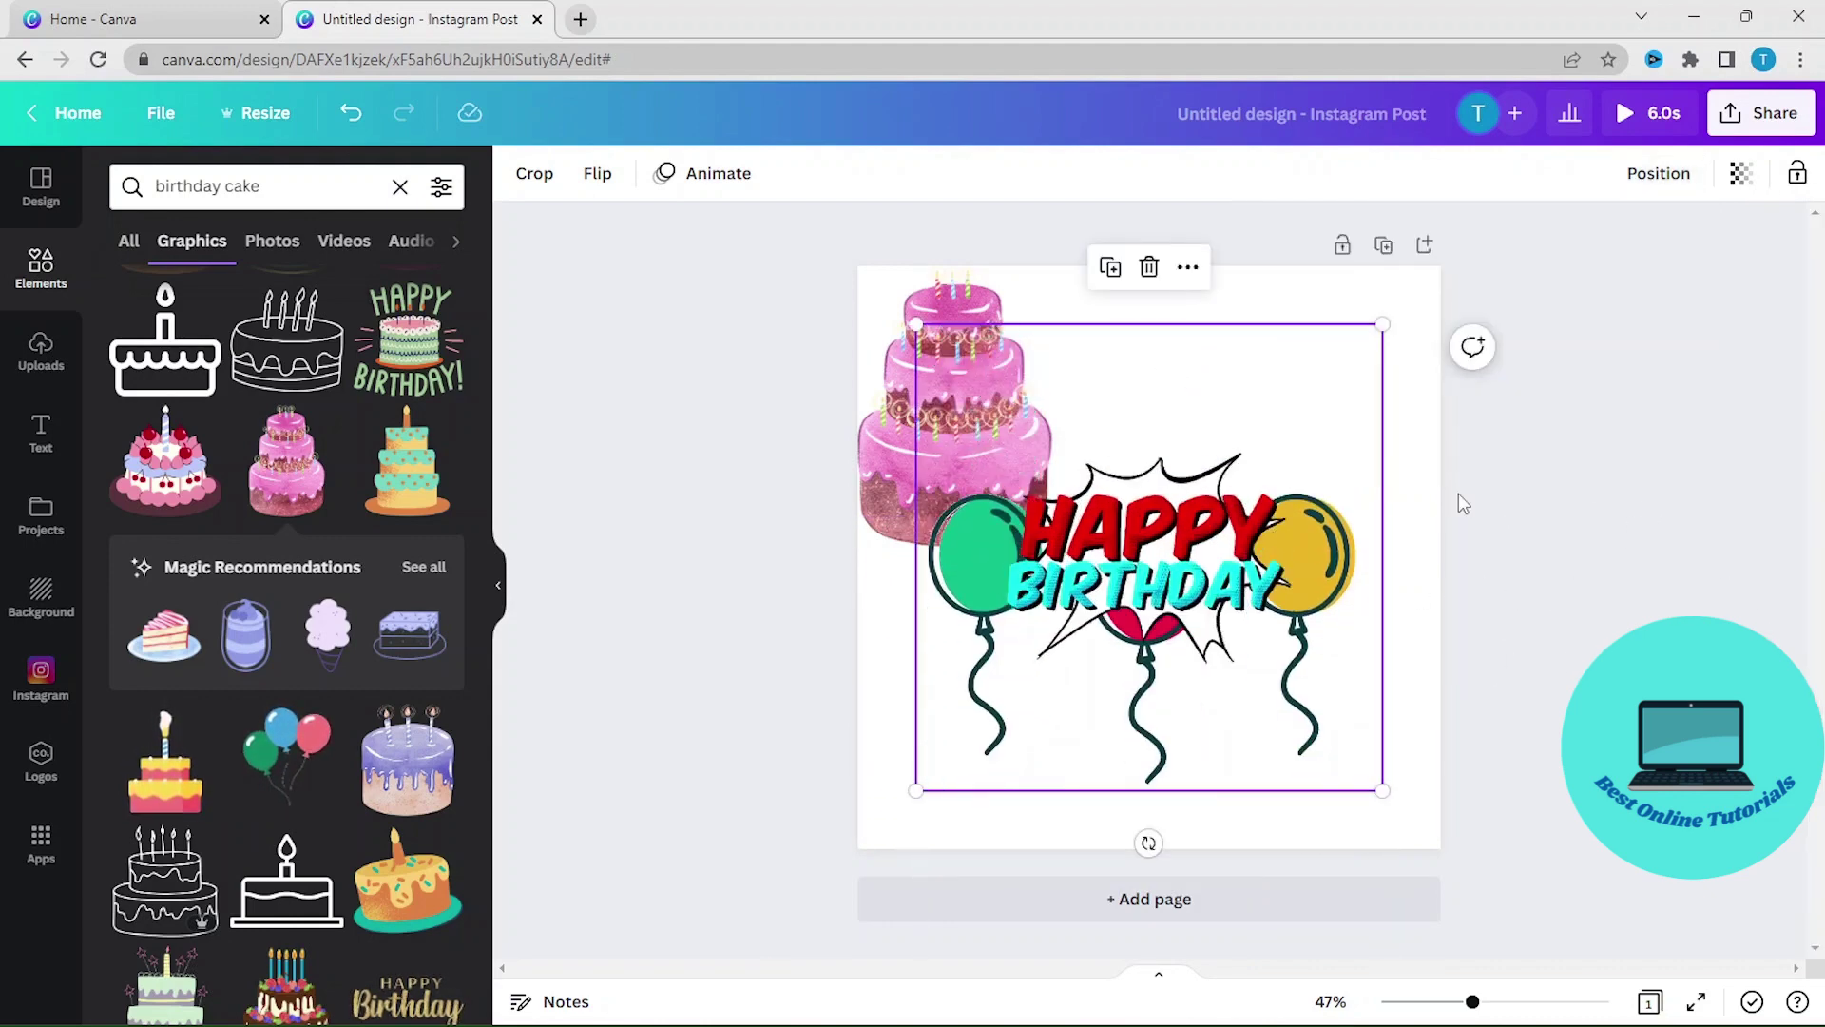
click(697, 534)
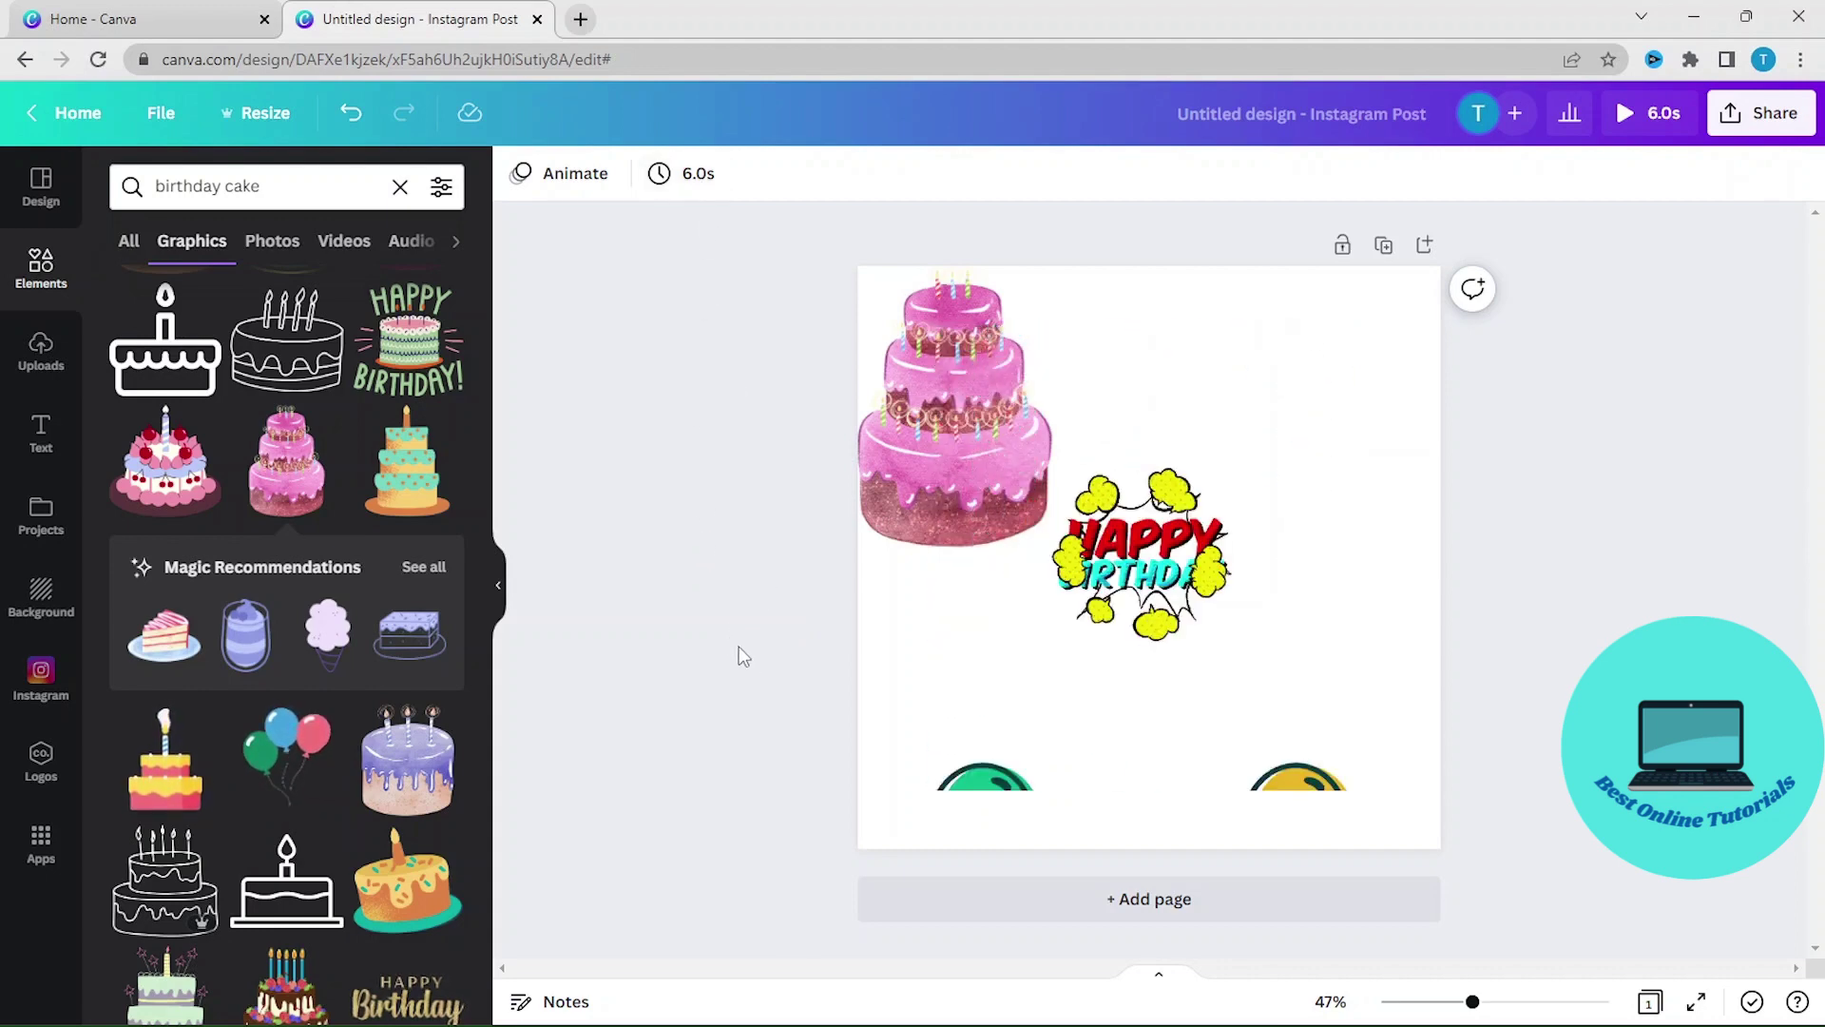
Search Elements for 'fireworks' and add the gold firework graphic
click(319, 178)
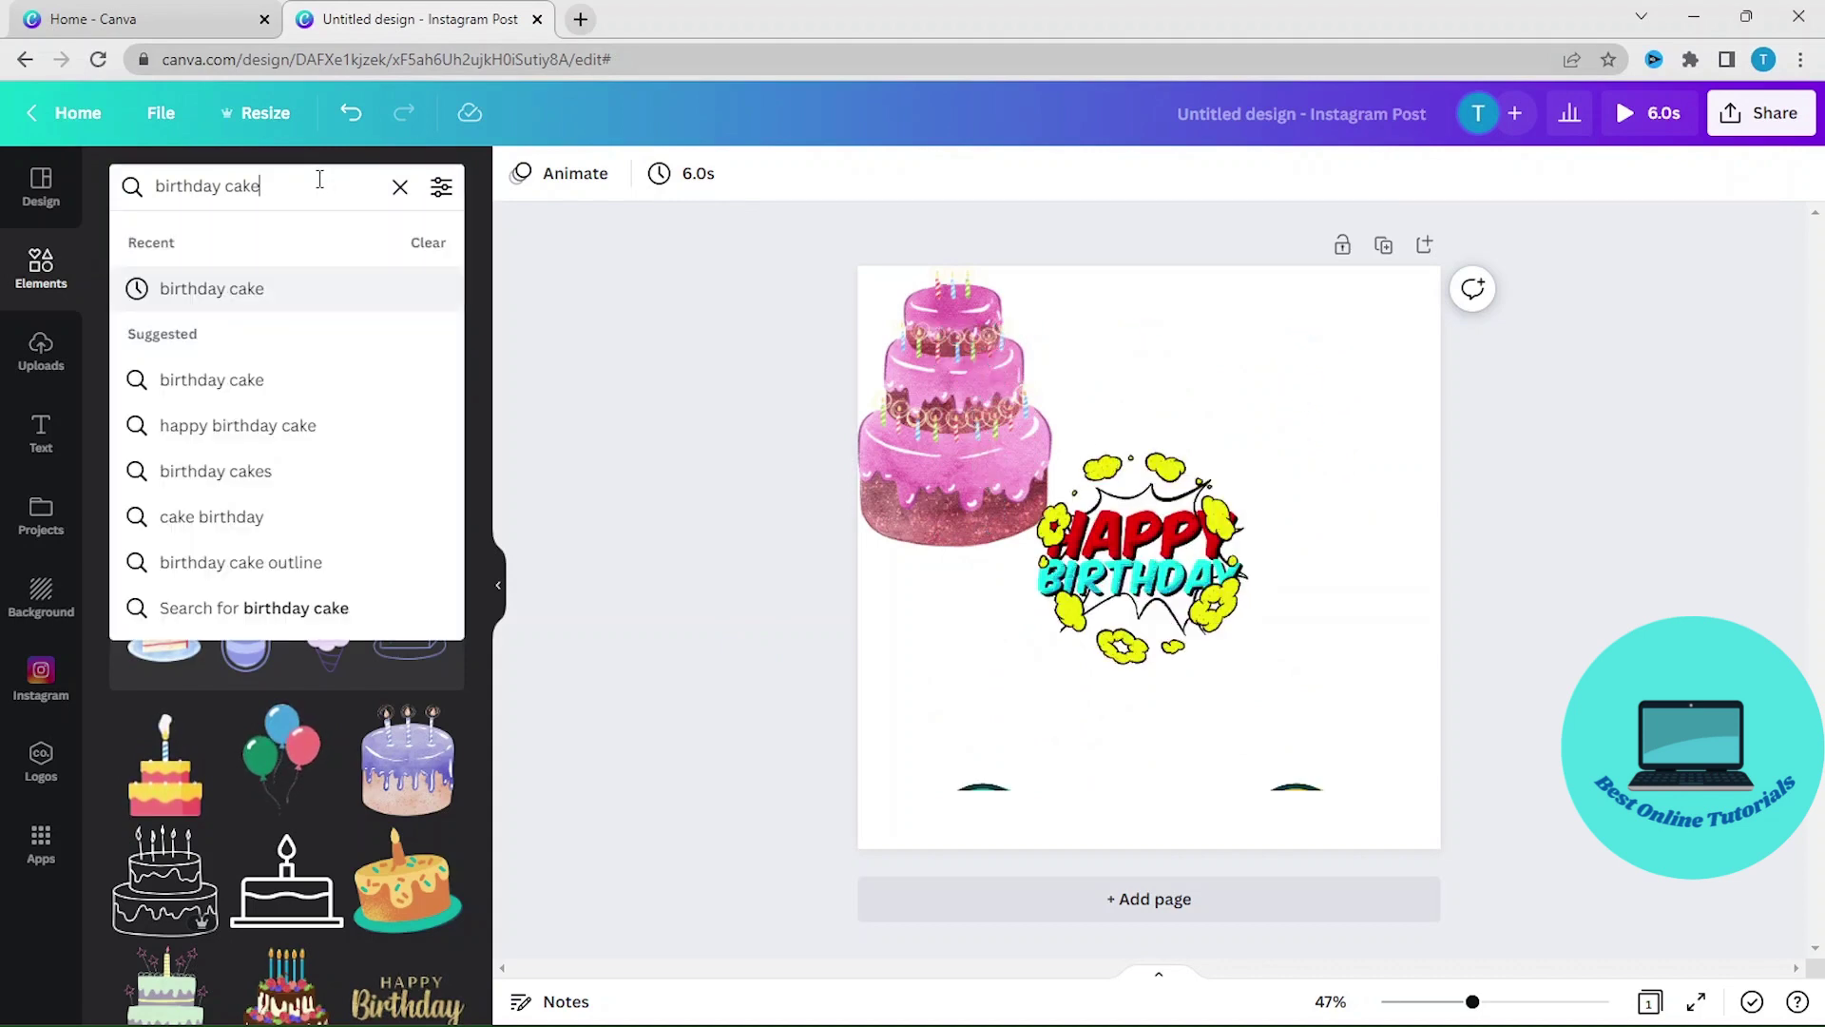
key(BackSpace)
key(BackSpace)
key(BackSpace)
key(BackSpace)
key(BackSpace)
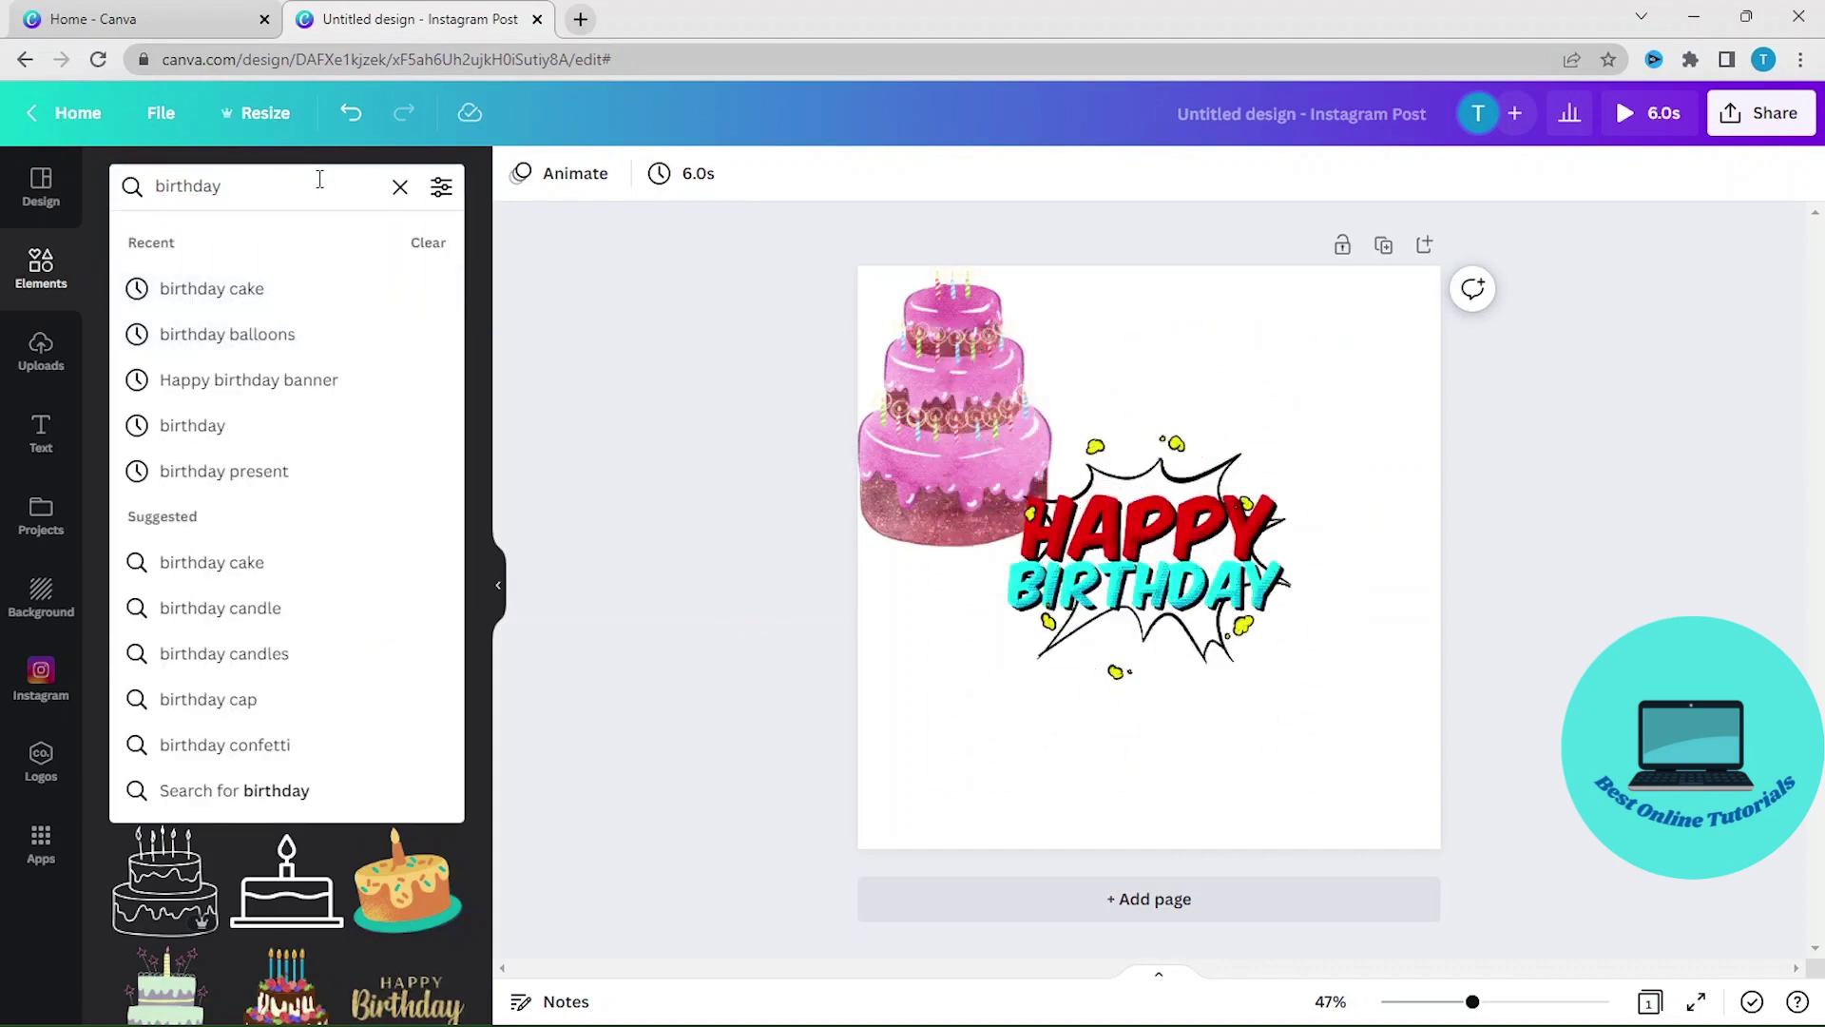
key(BackSpace)
key(BackSpace)
key(BackSpace)
key(BackSpace)
key(BackSpace)
key(BackSpace)
key(BackSpace)
key(BackSpace)
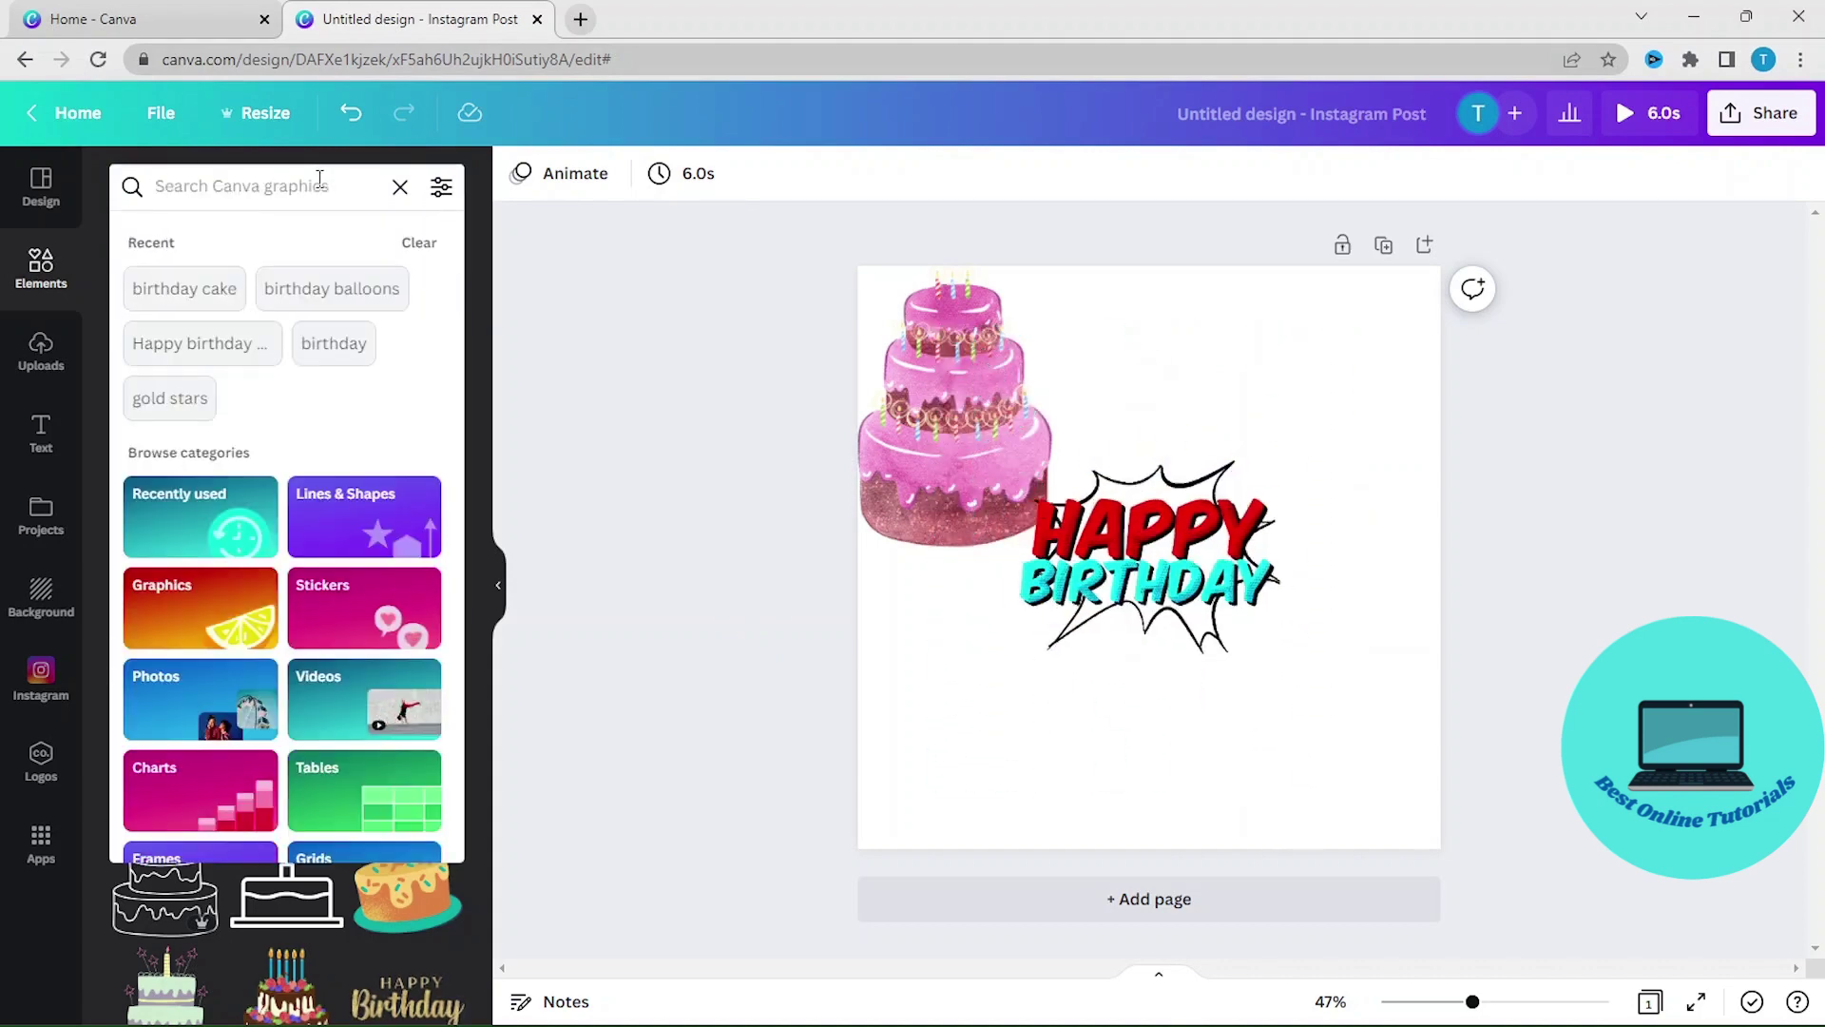
text(fire)
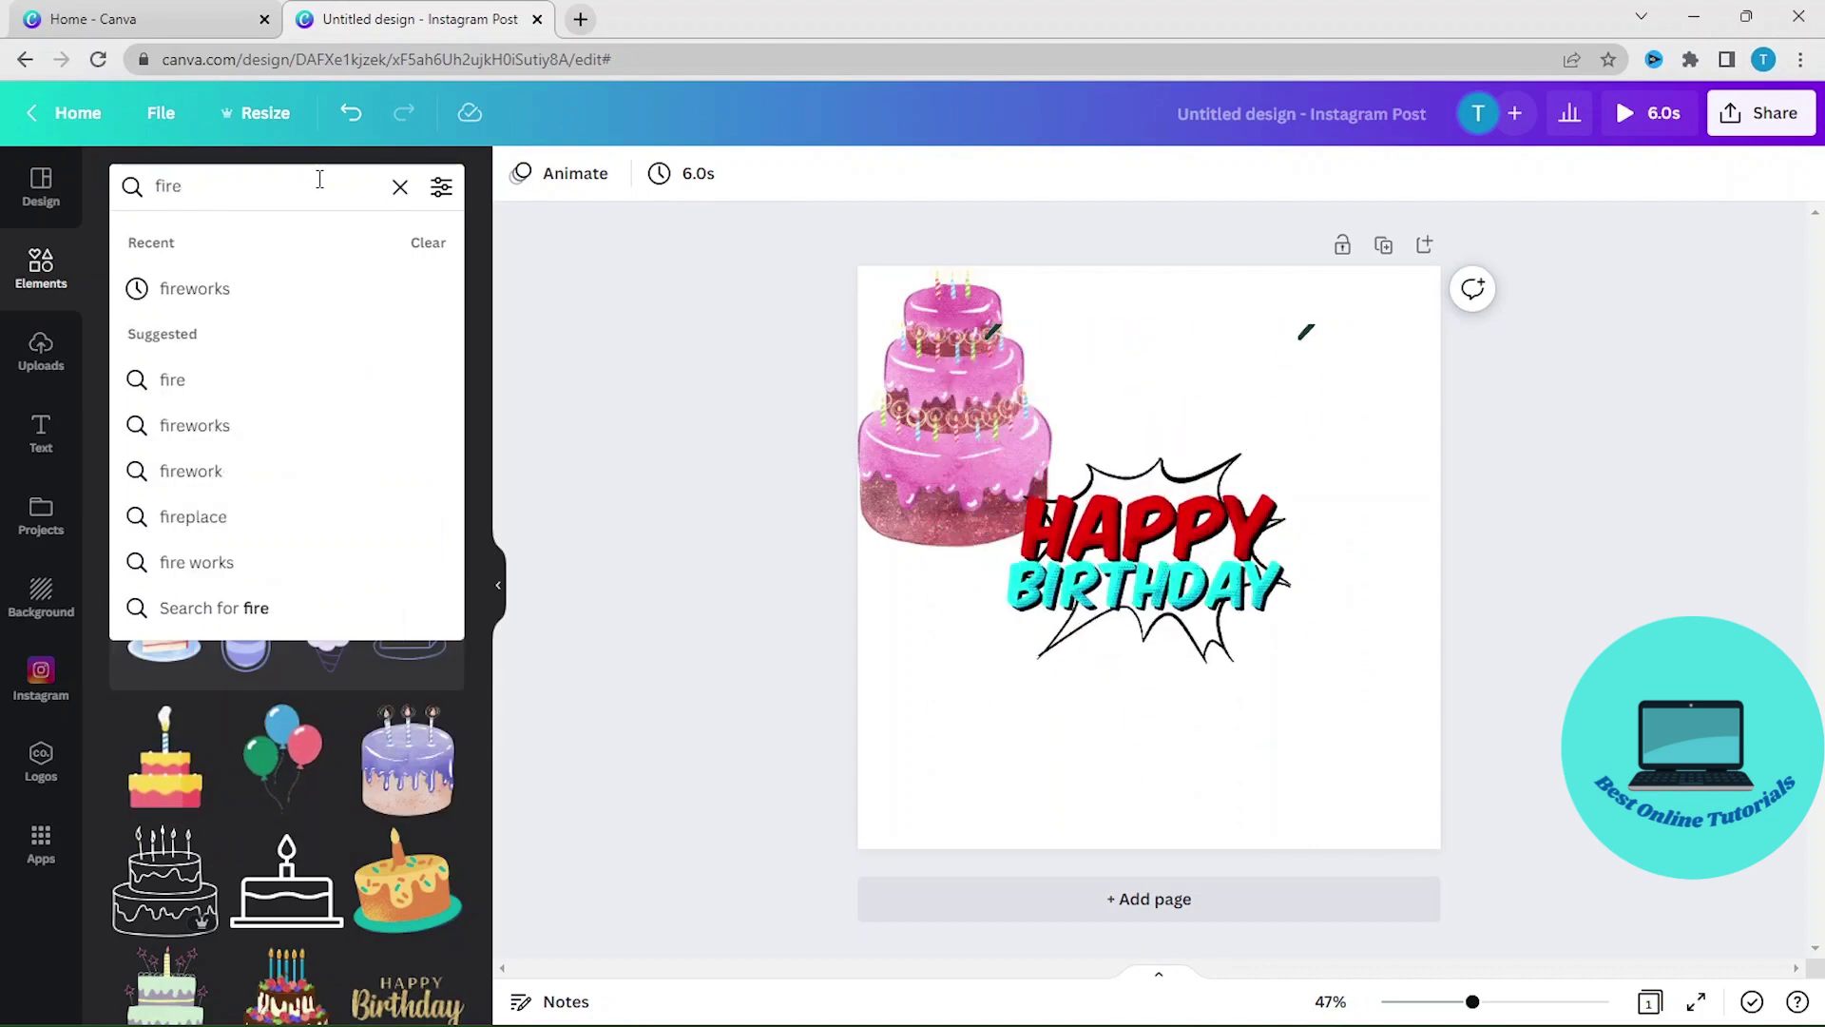
click(201, 290)
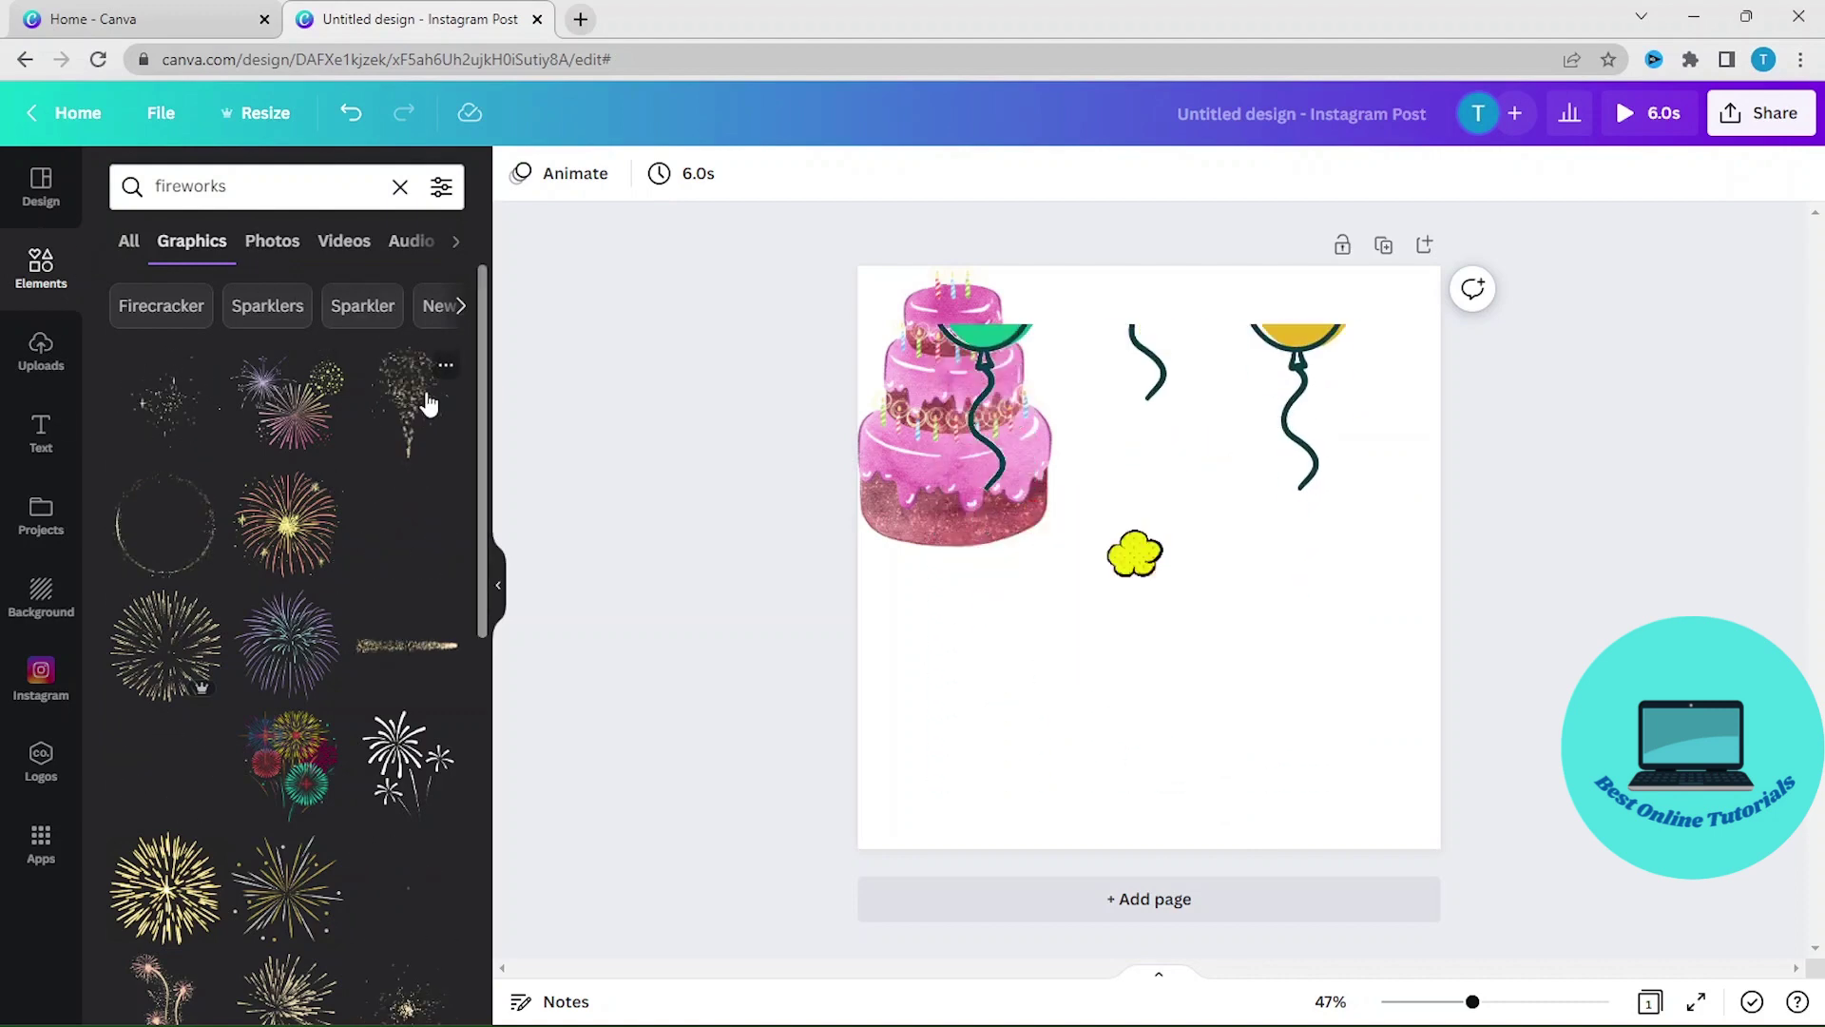
click(410, 426)
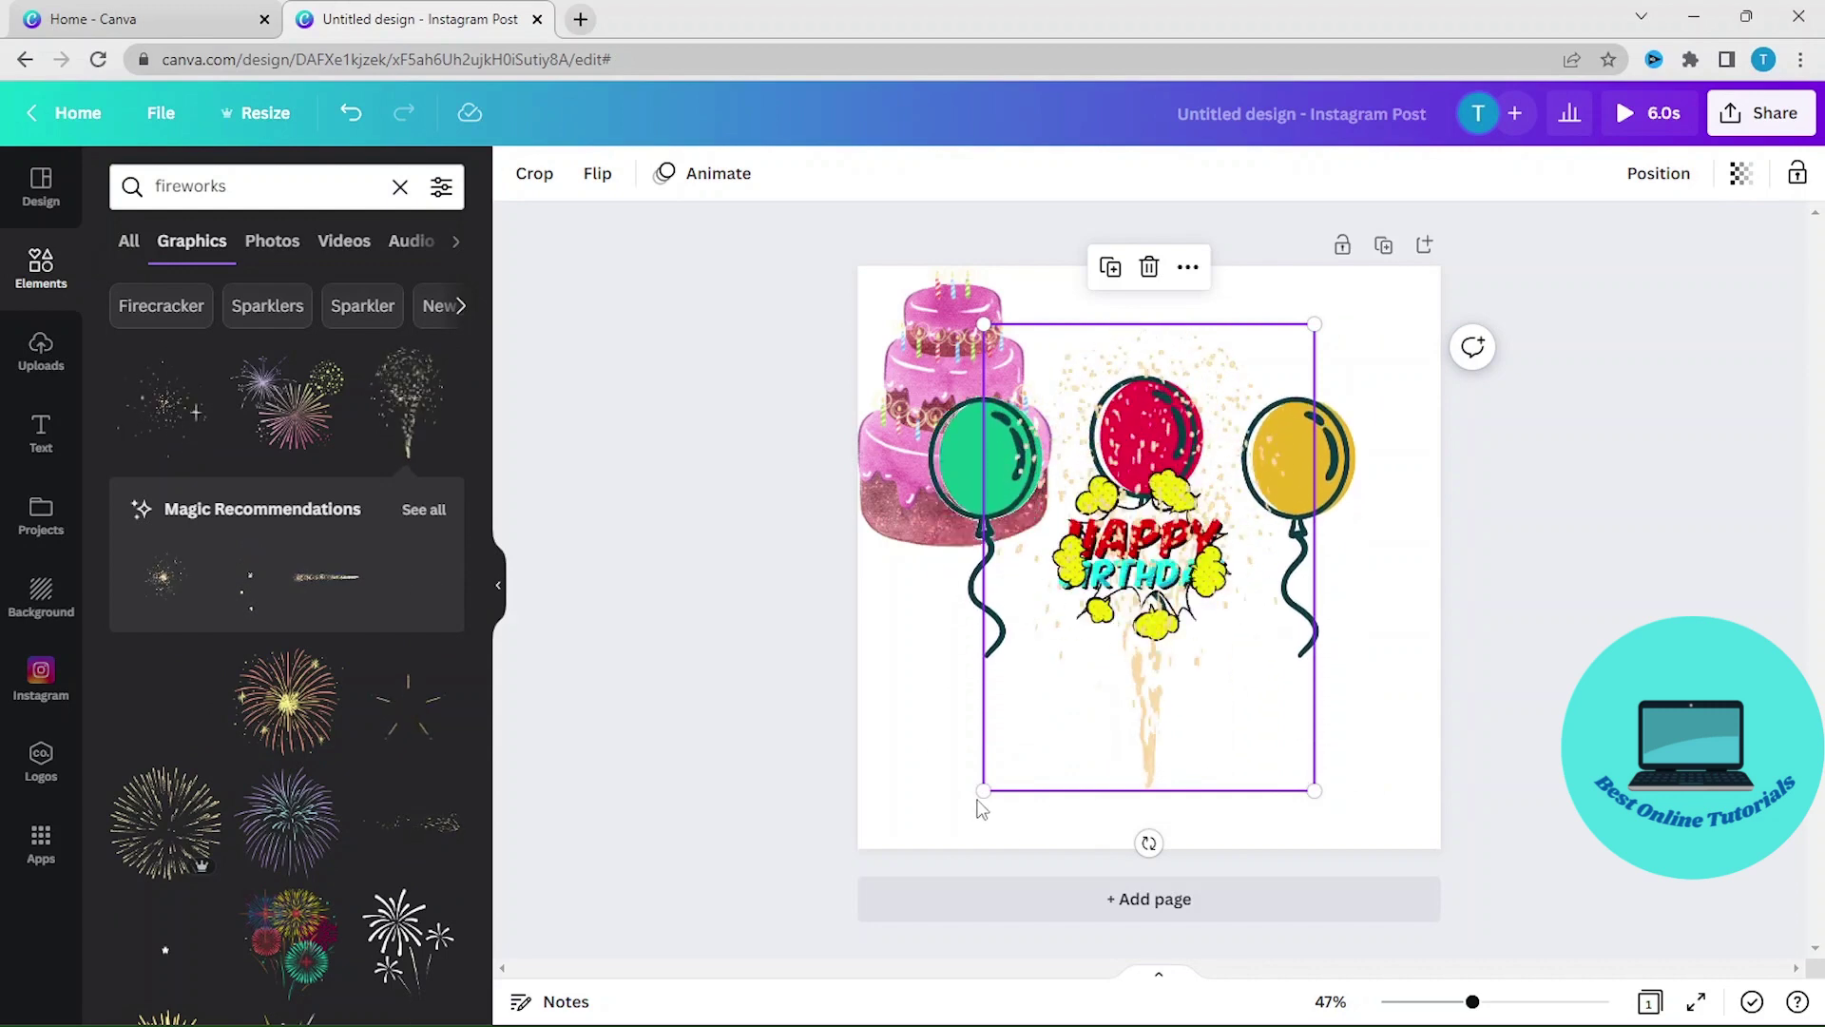
Shrink the firework graphic and place it in the top-right corner
drag(982, 792, 1102, 729)
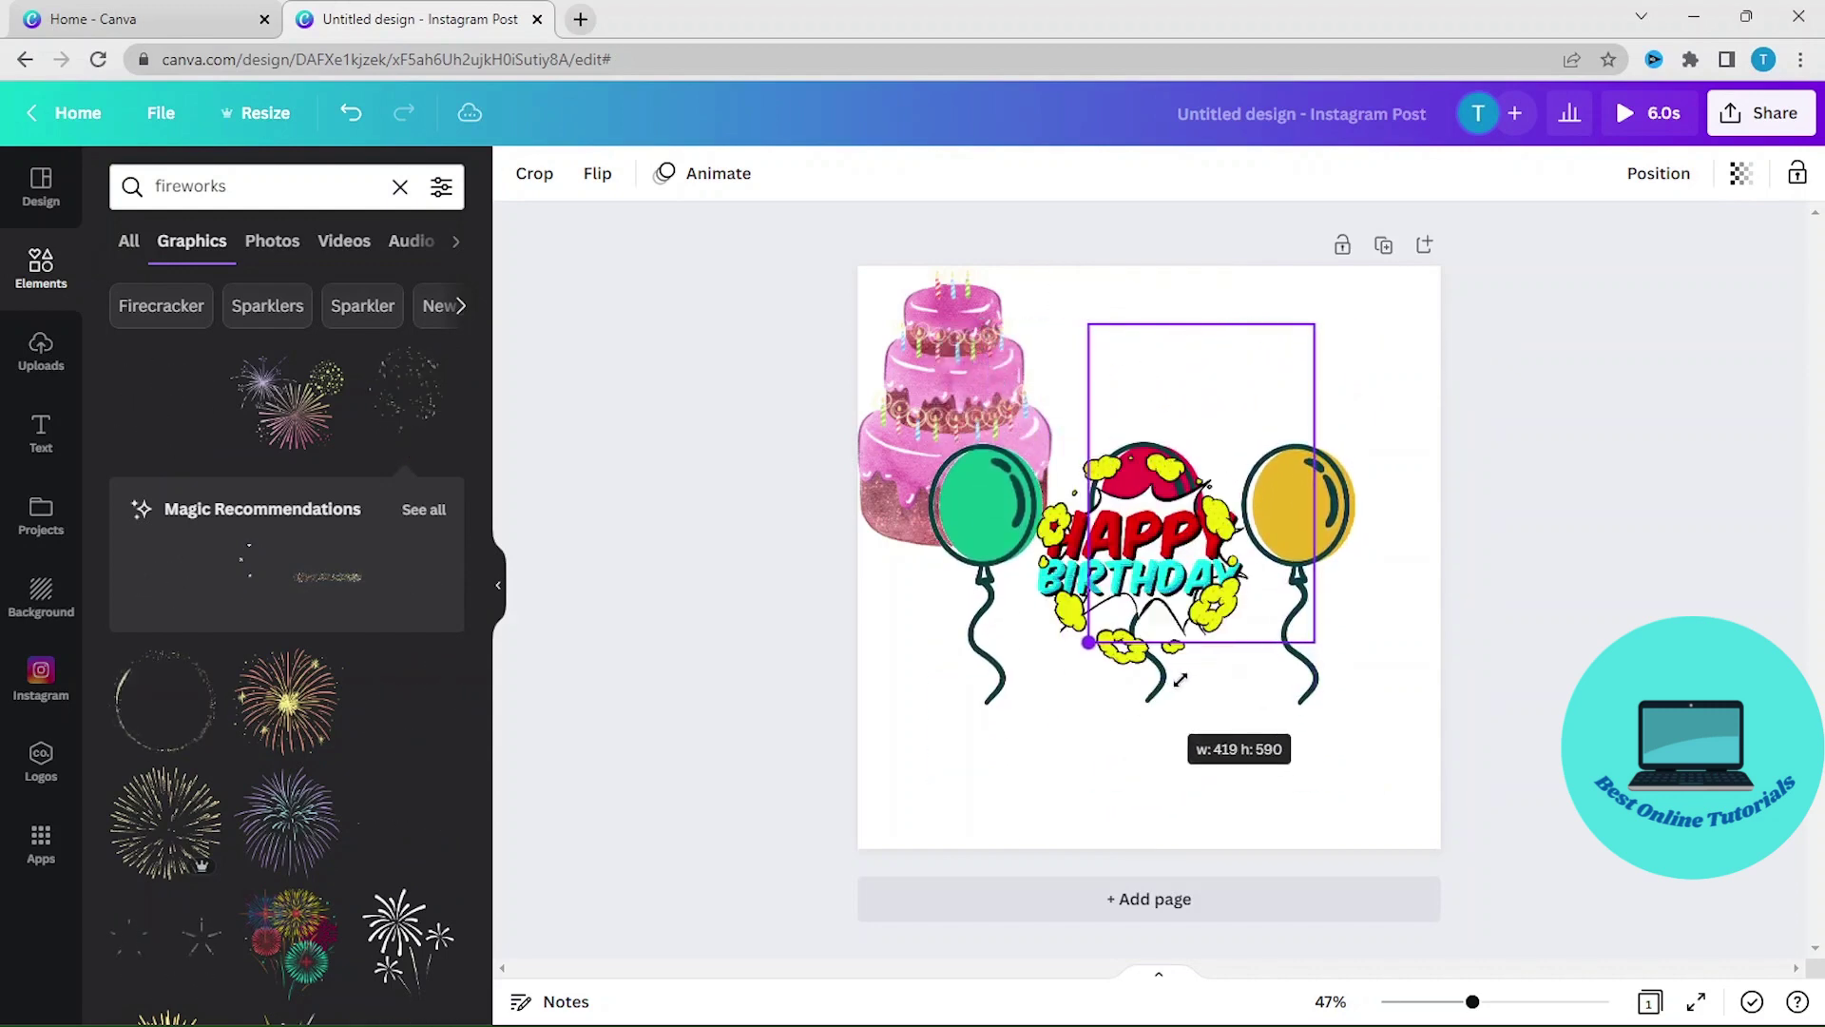
drag(1180, 681, 1340, 478)
drag(1219, 349, 1357, 301)
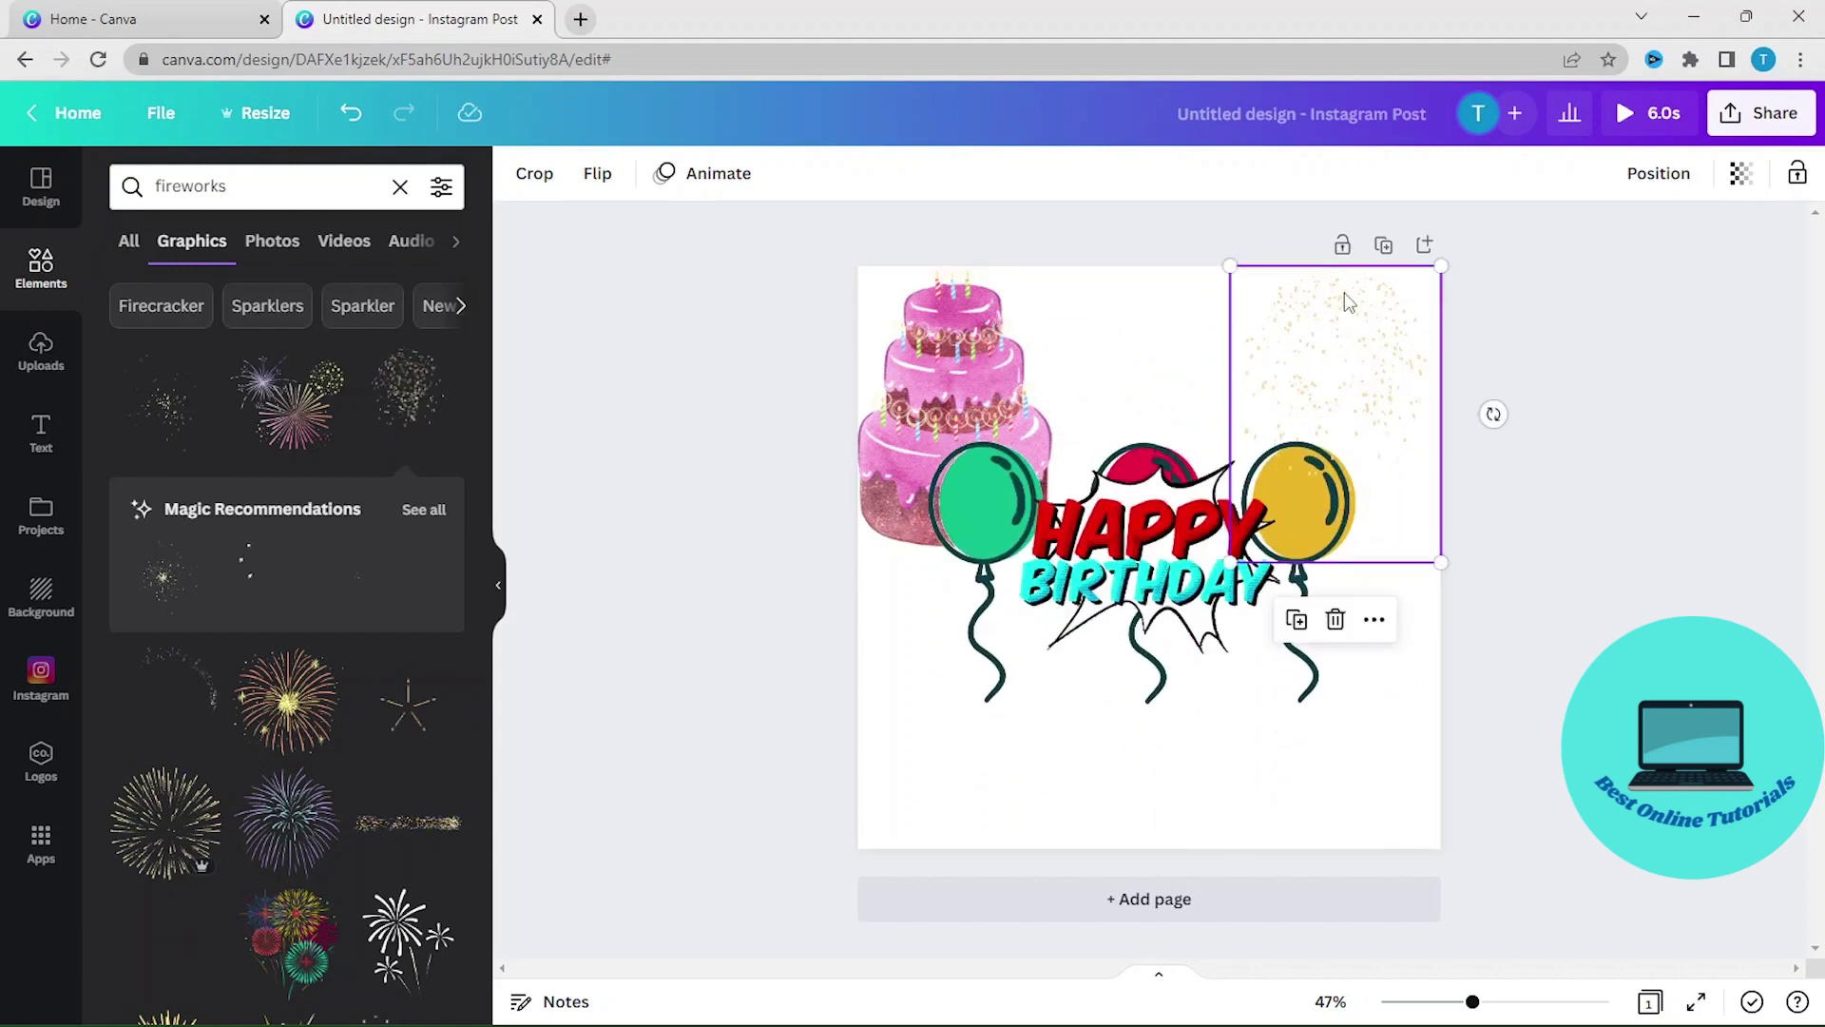
click(1817, 684)
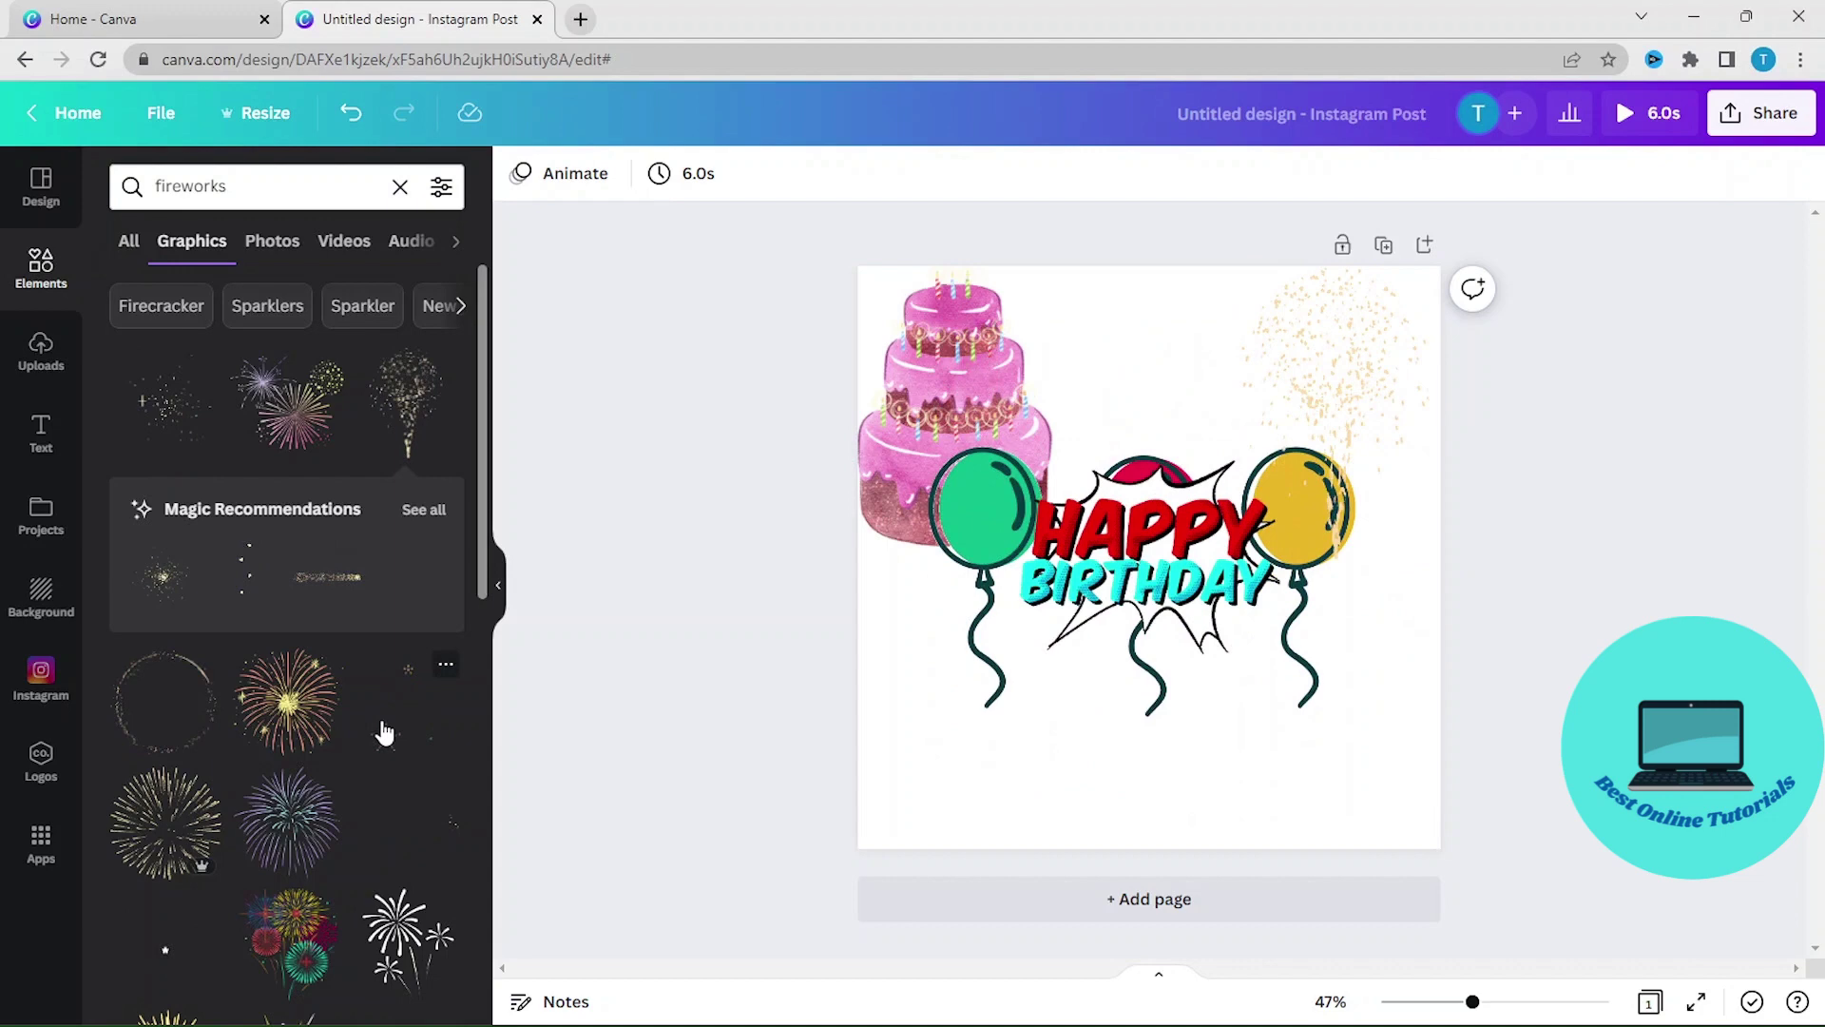
scroll(371, 731, down, 3)
scroll(368, 734, up, 3)
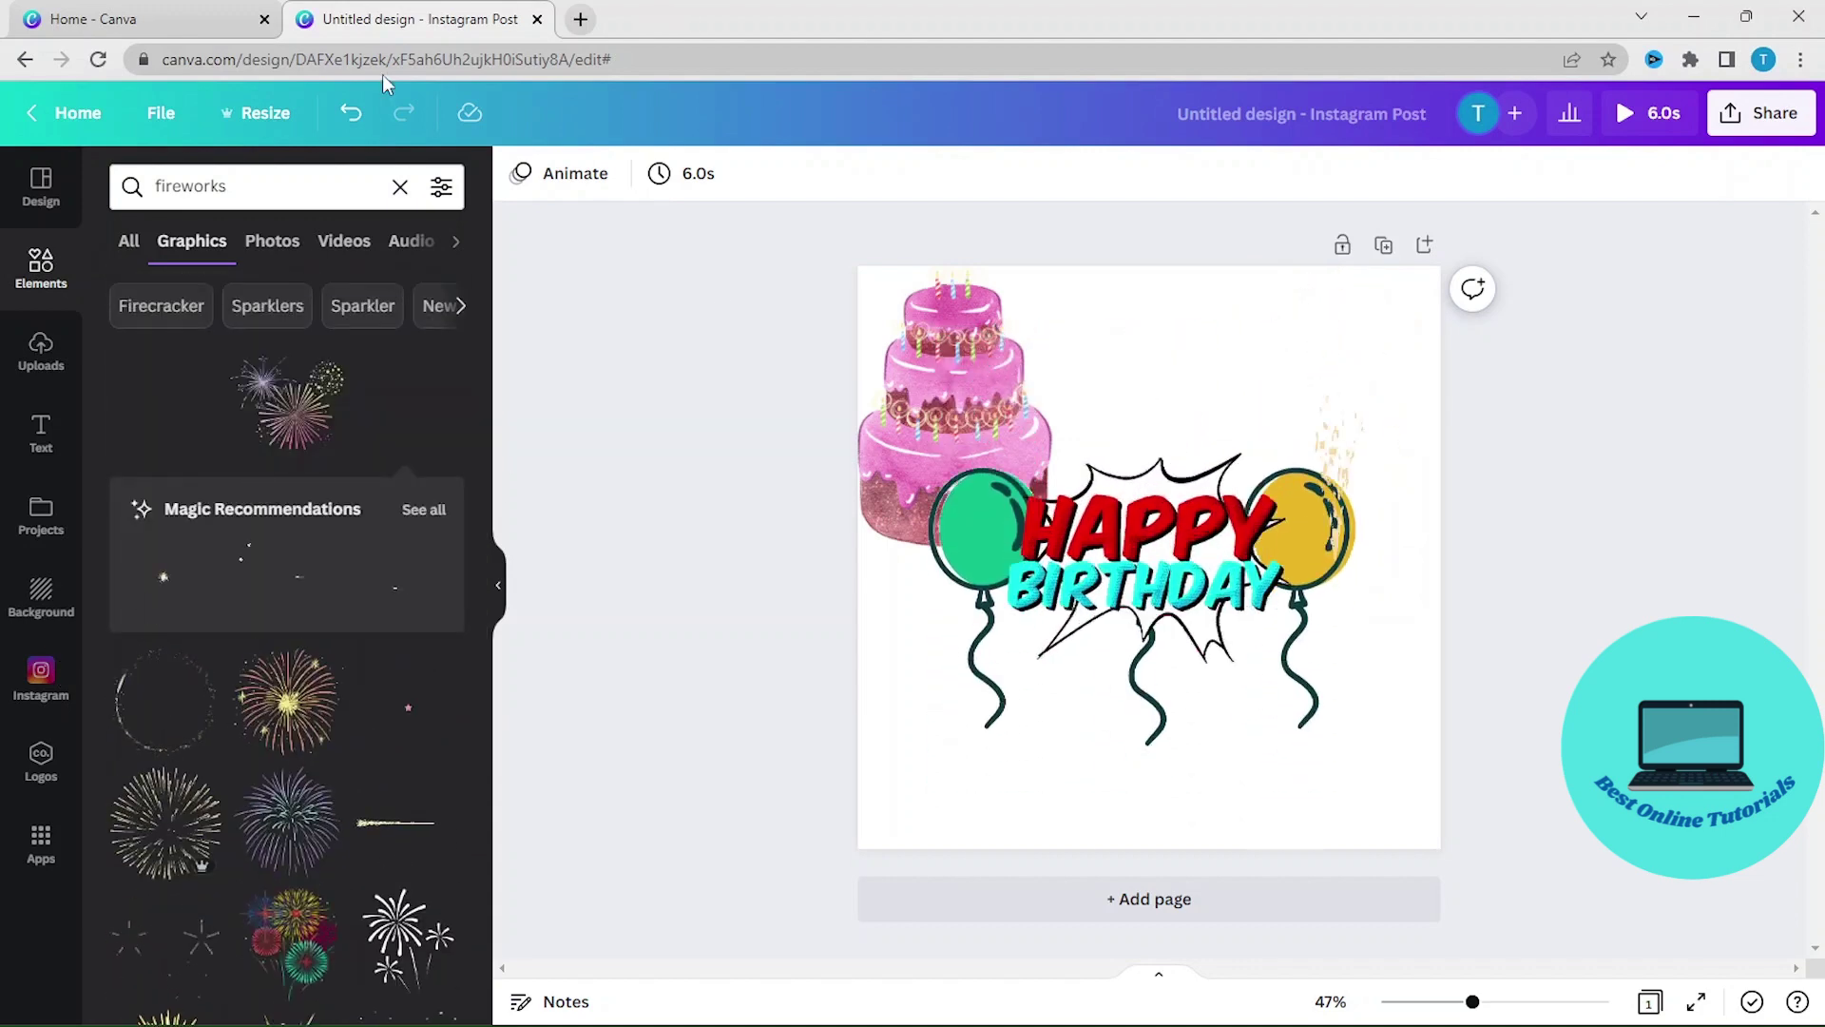
Search Elements for 'sticker' and add The Best Is Yet To Come sticker
click(283, 185)
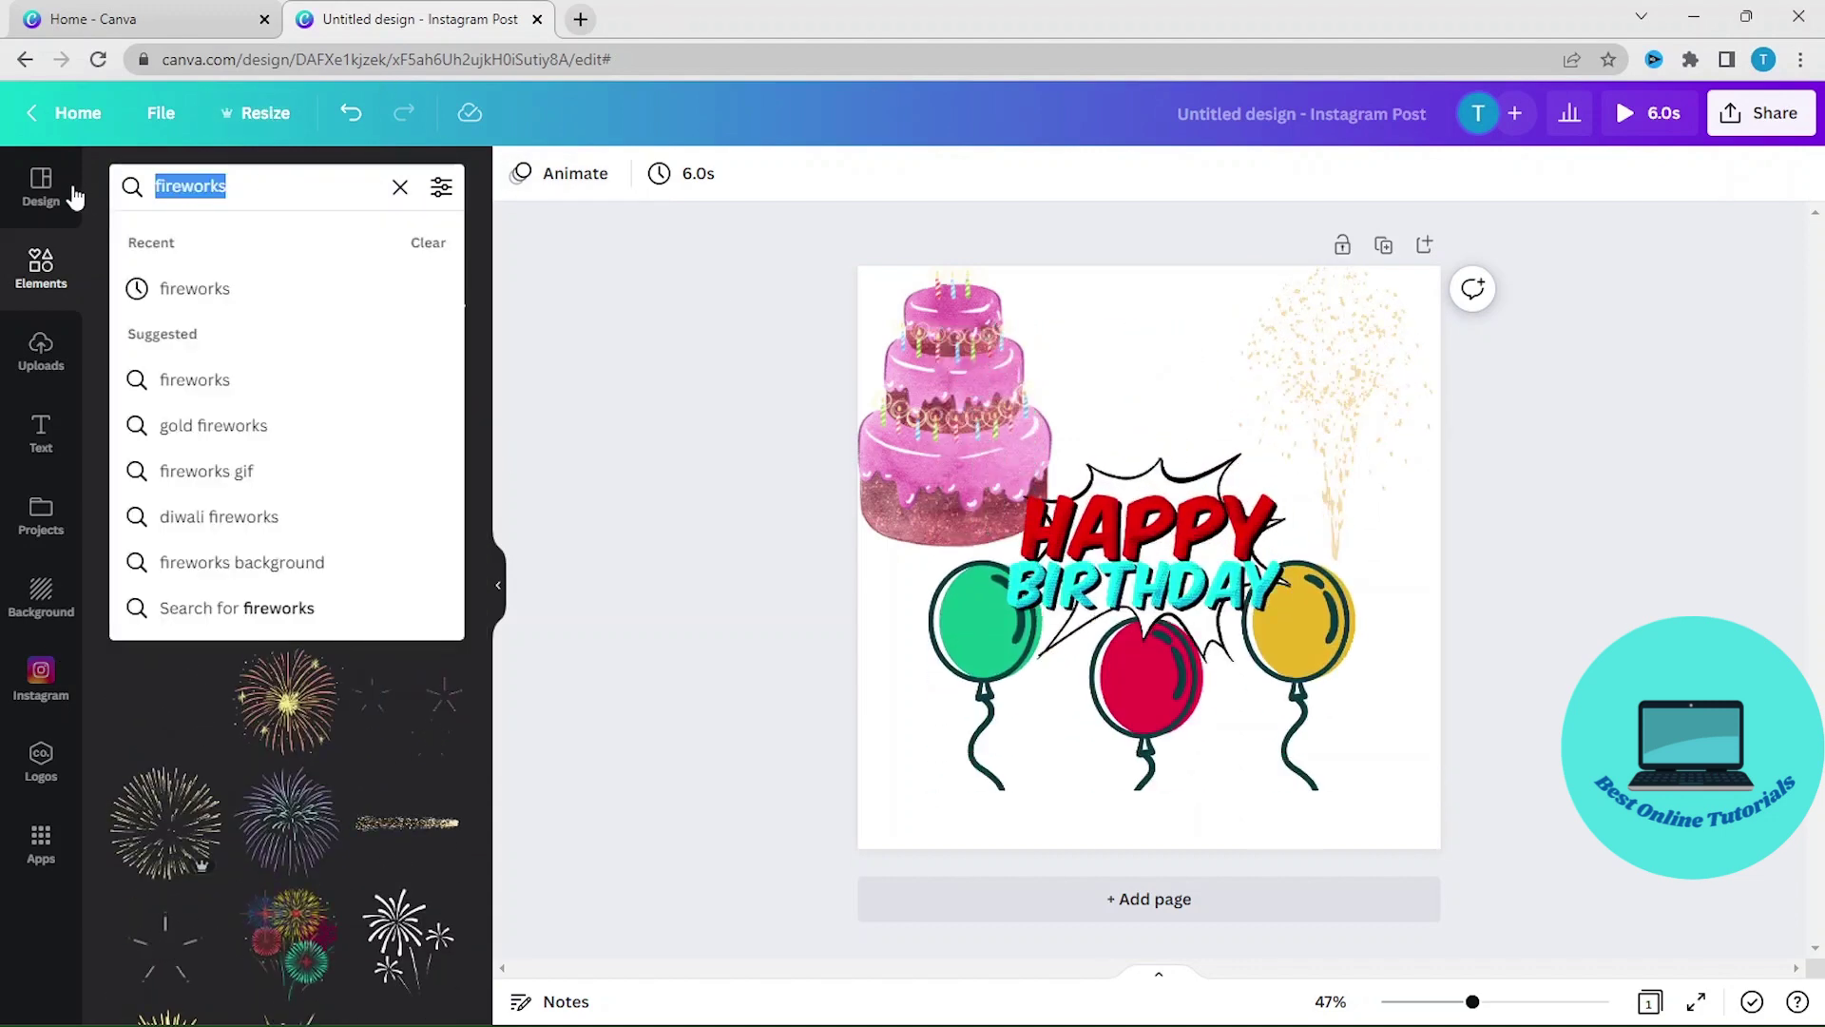
text(stic)
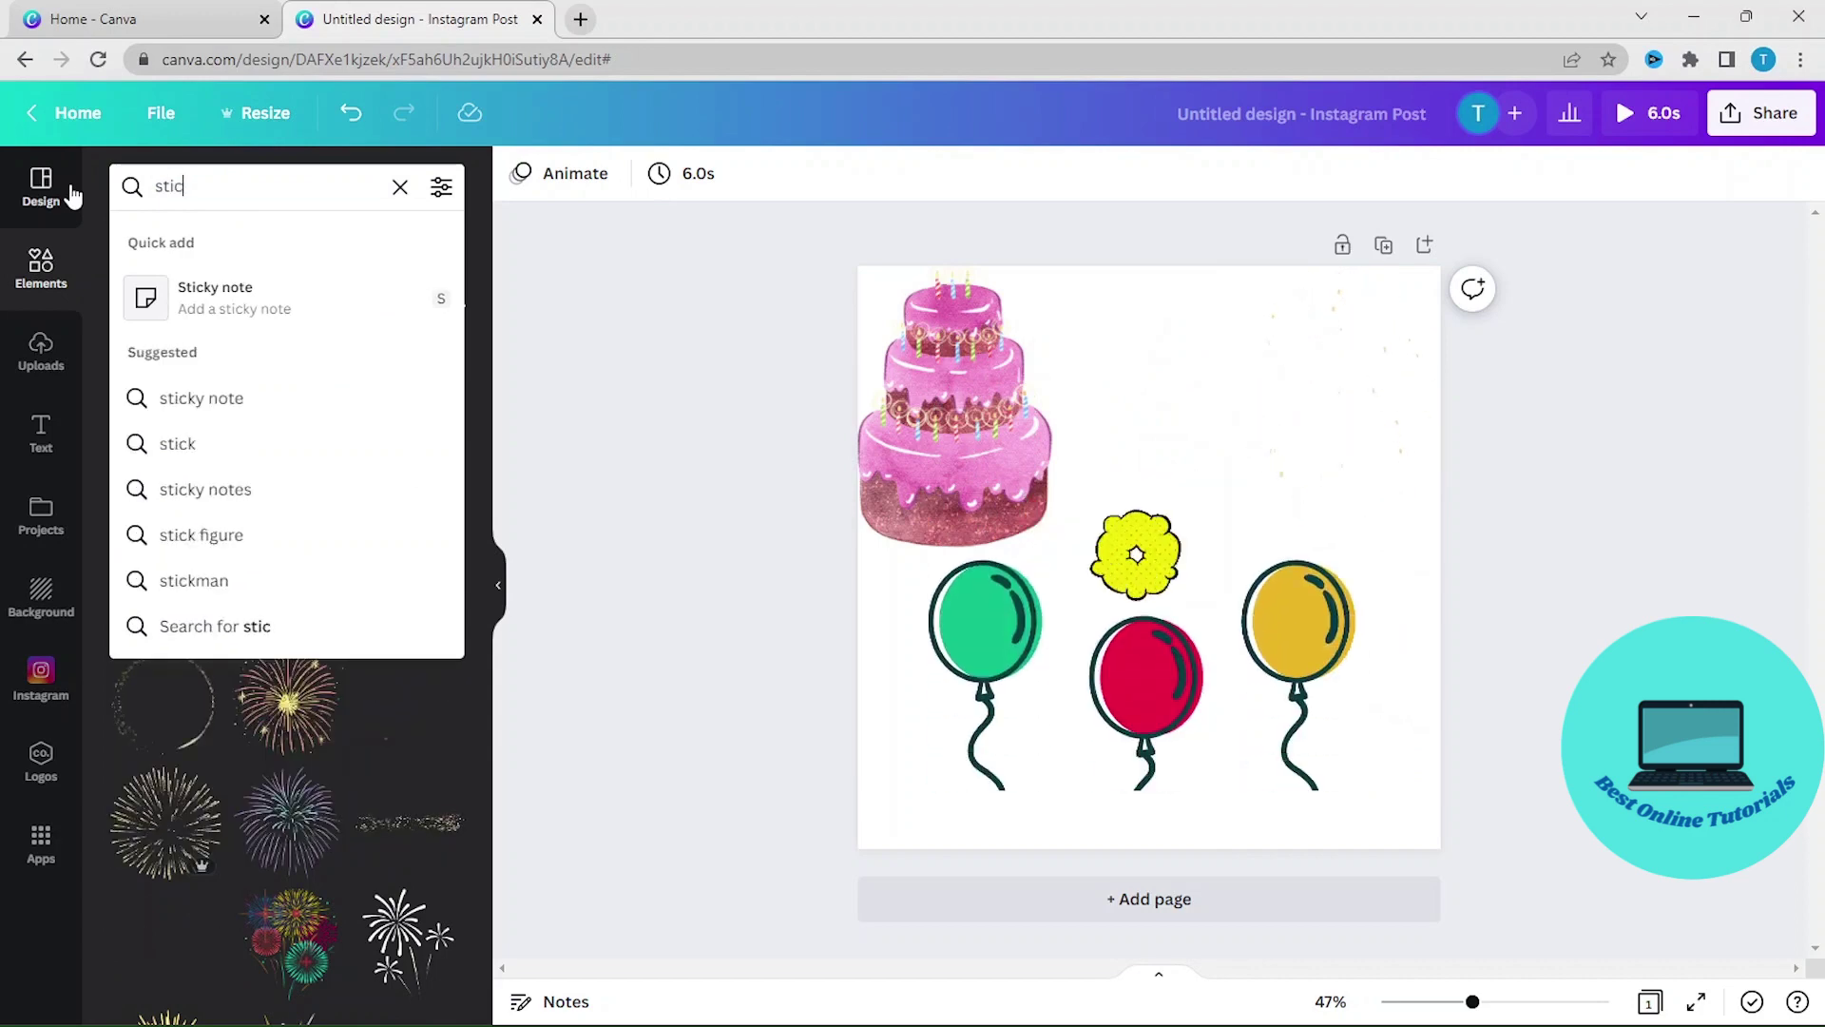
text(ker)
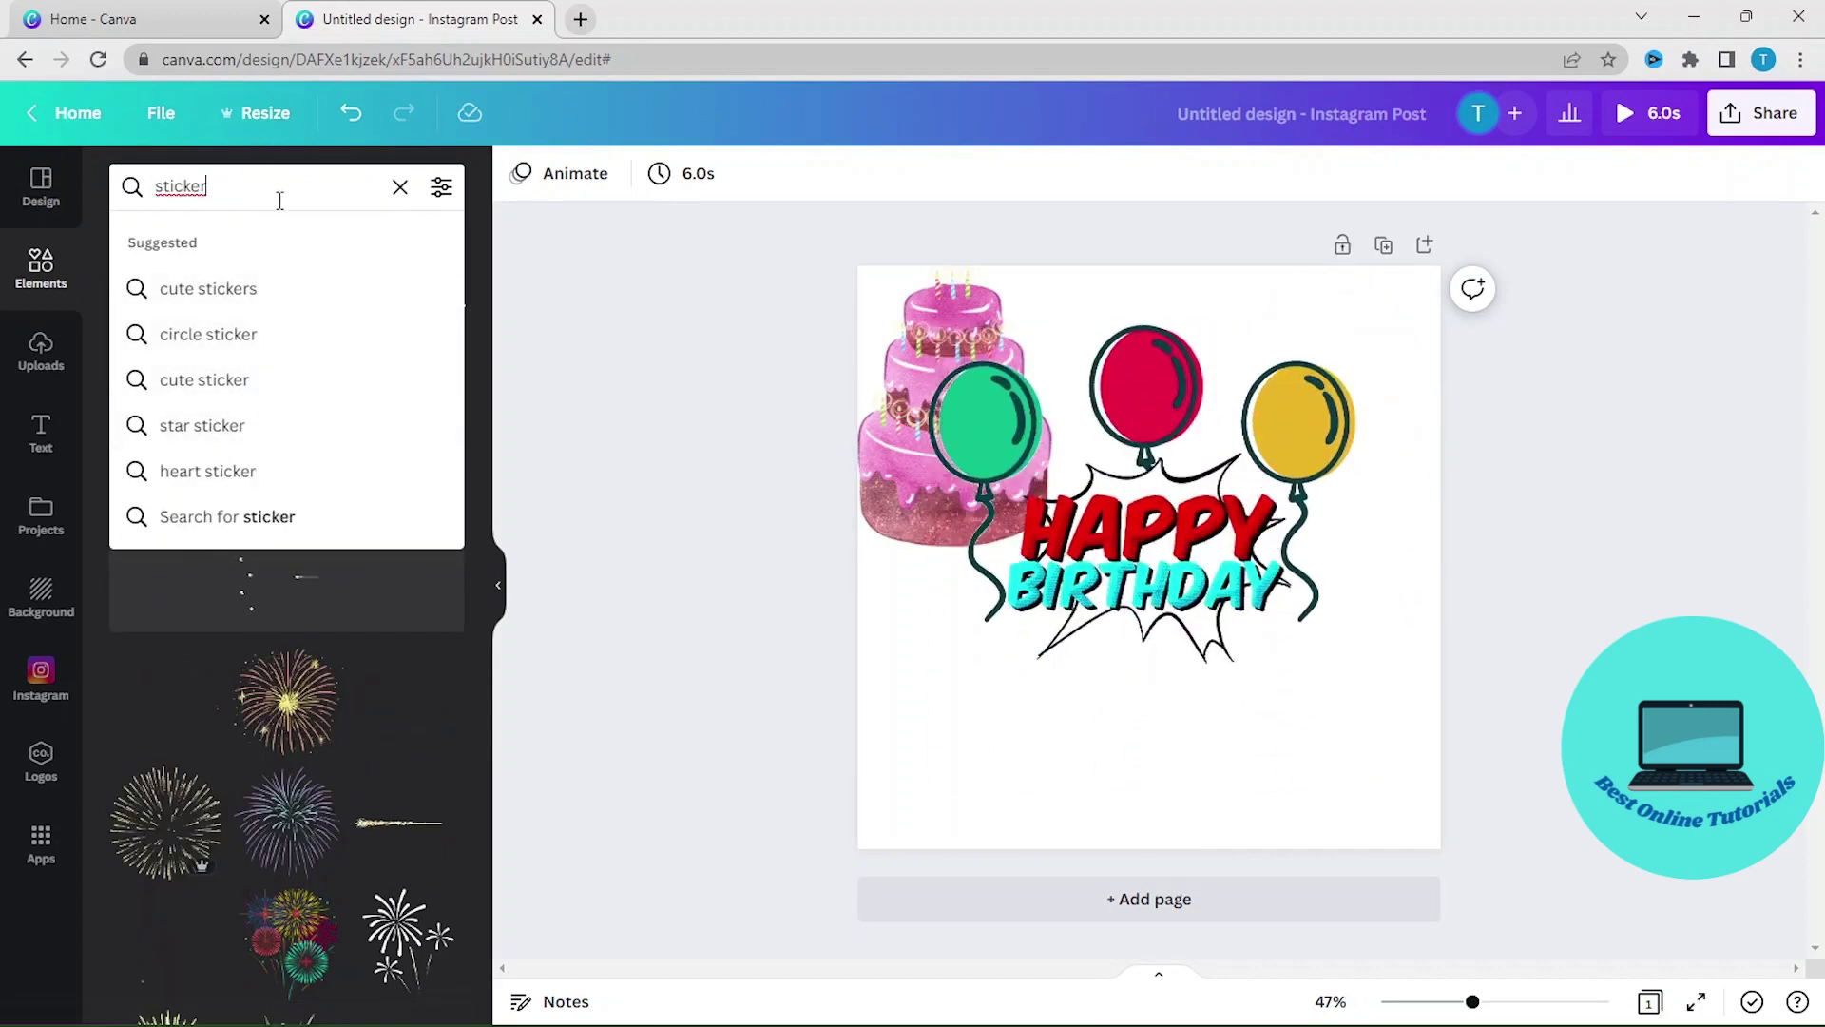
key(Return)
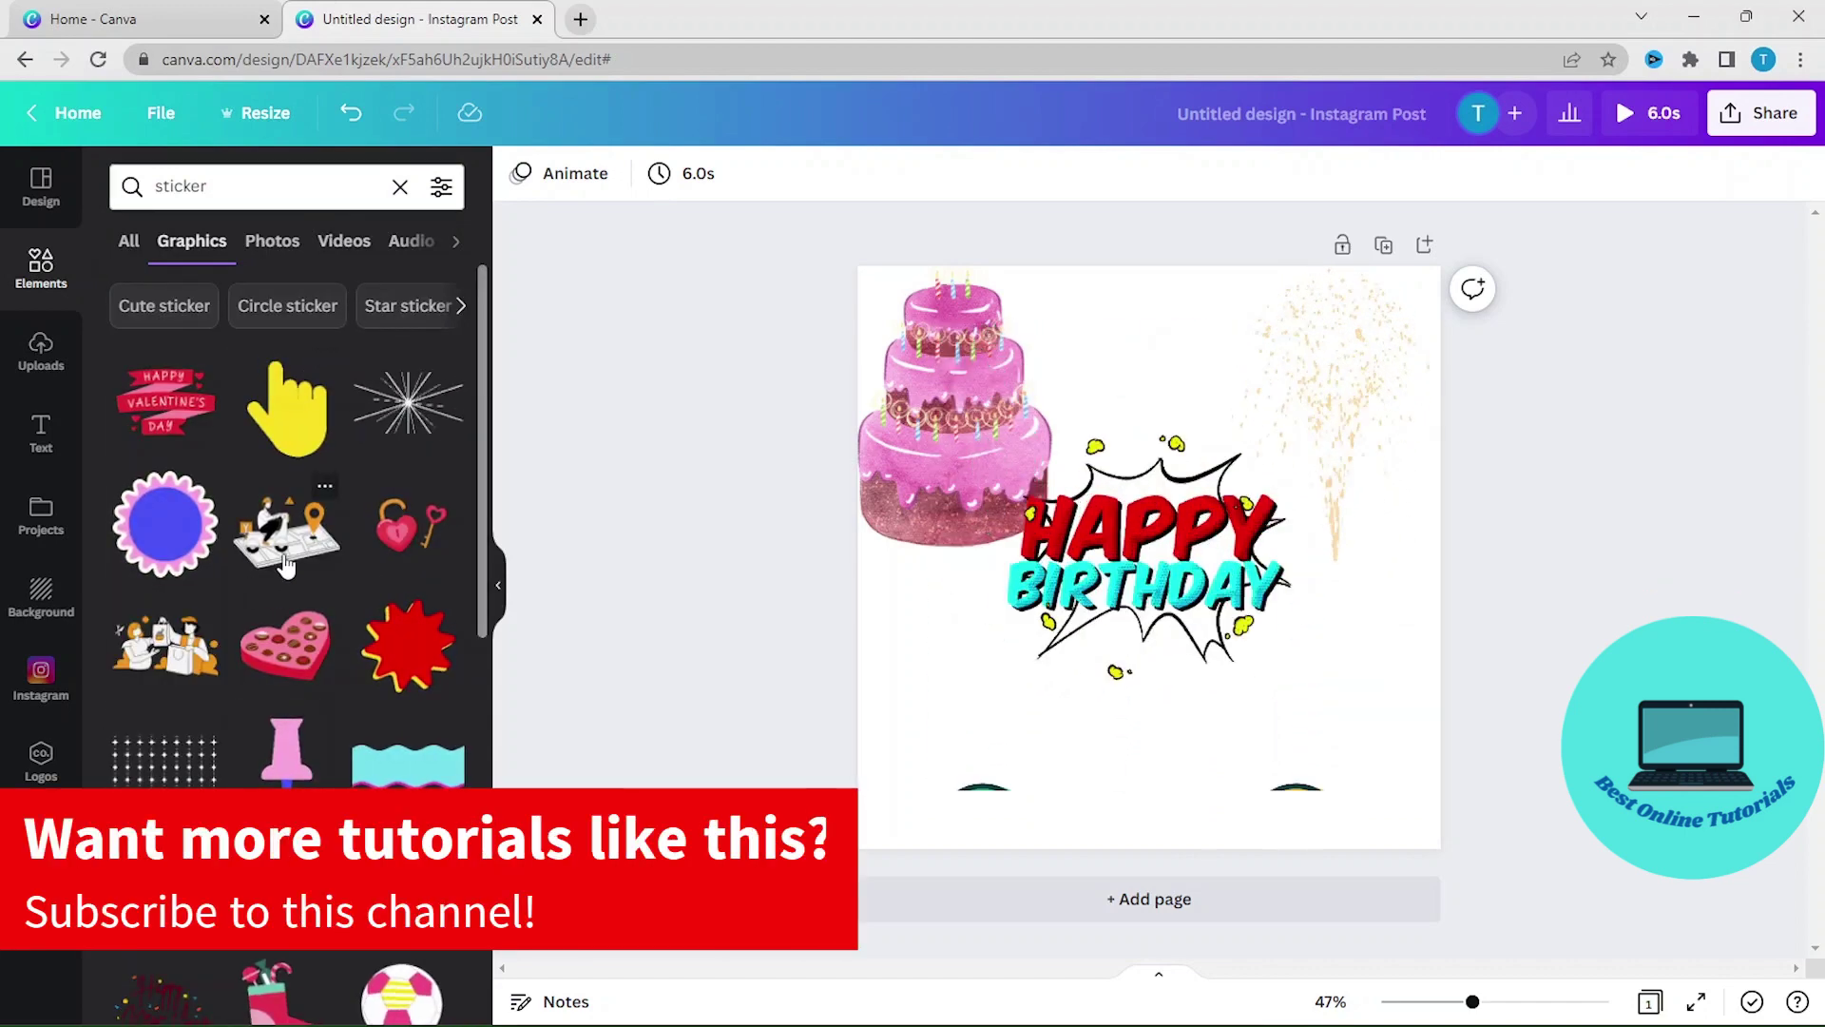
scroll(343, 571, down, 2)
scroll(343, 653, down, 1)
scroll(342, 653, down, 1)
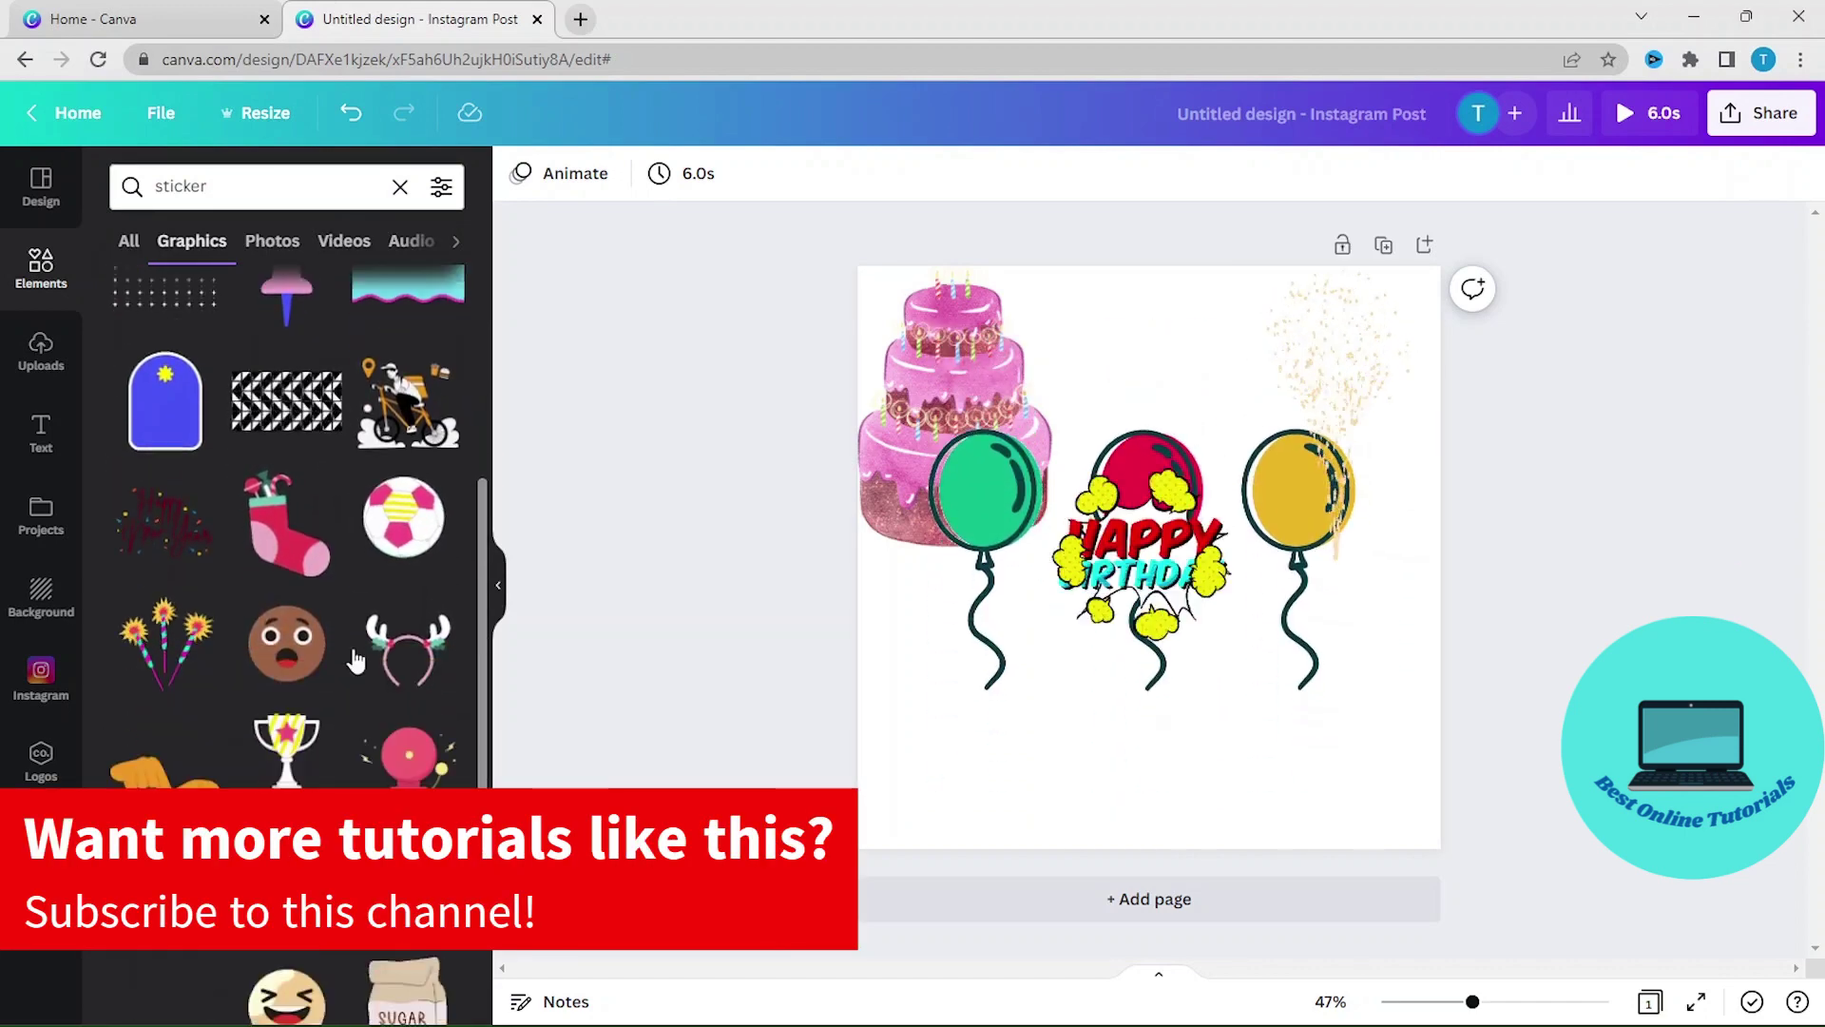
scroll(357, 656, down, 1)
scroll(401, 684, down, 2)
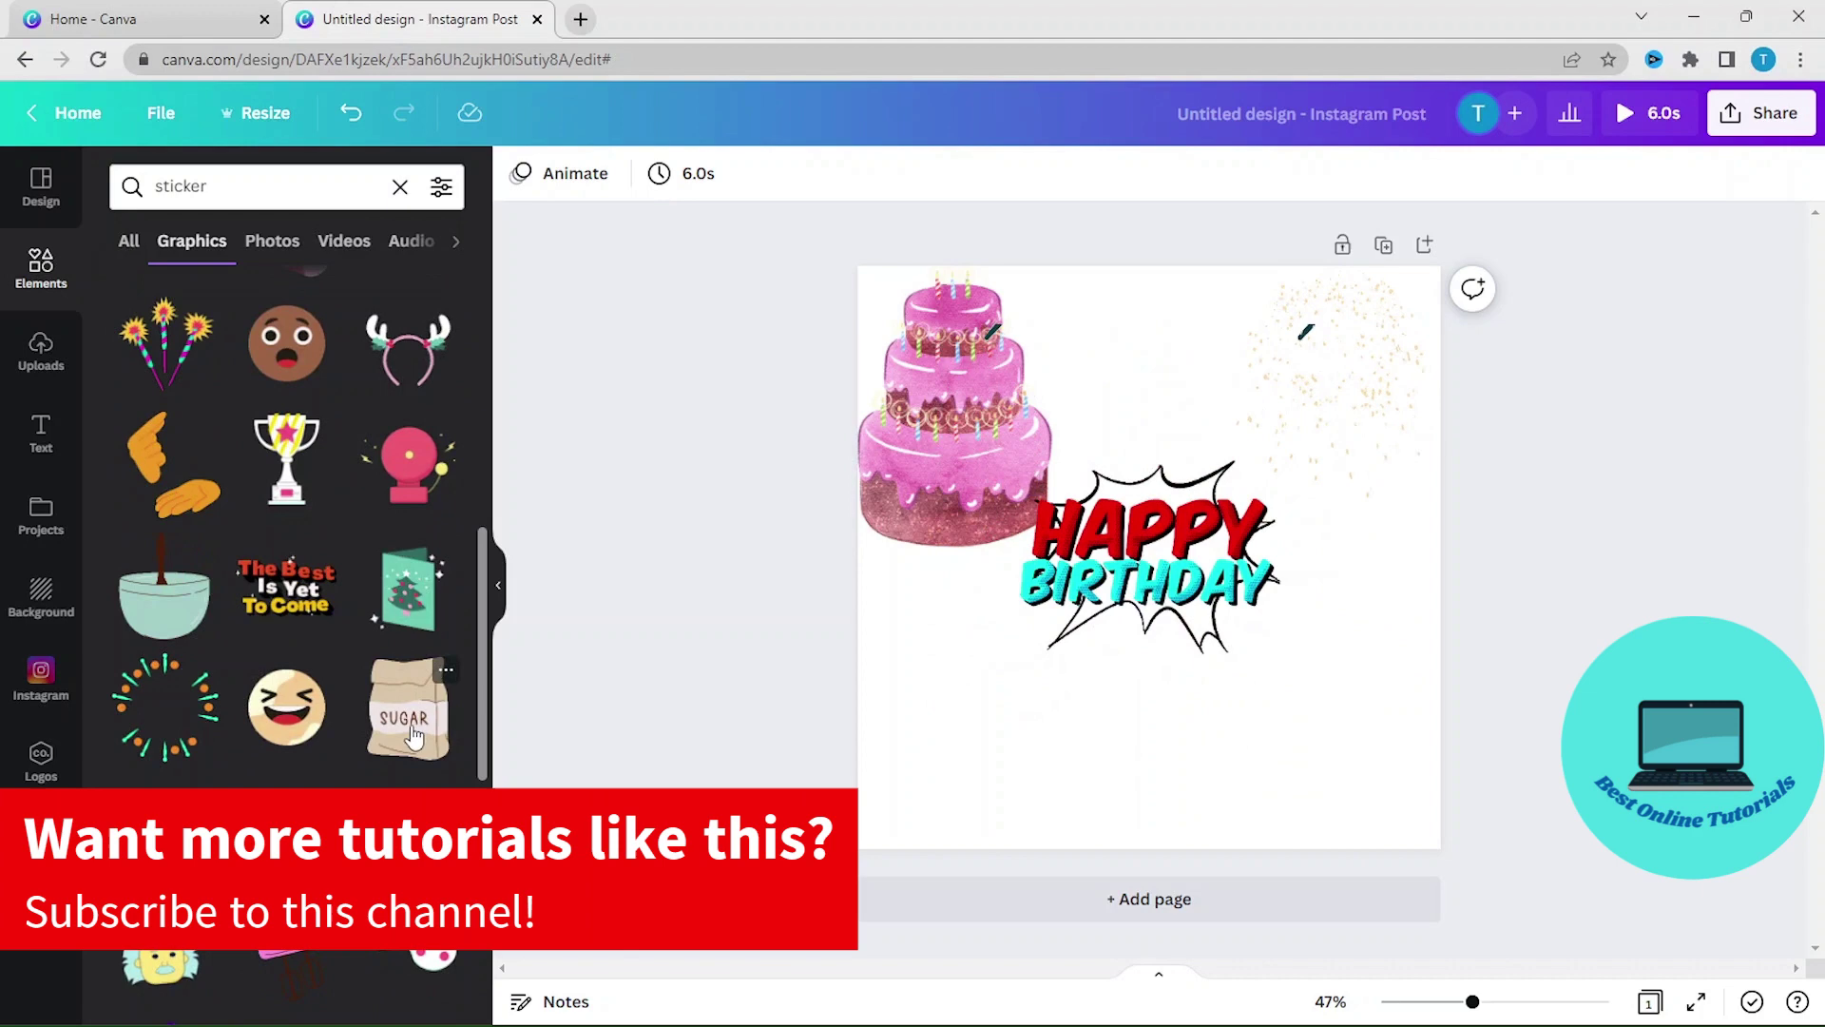
scroll(342, 600, down, 1)
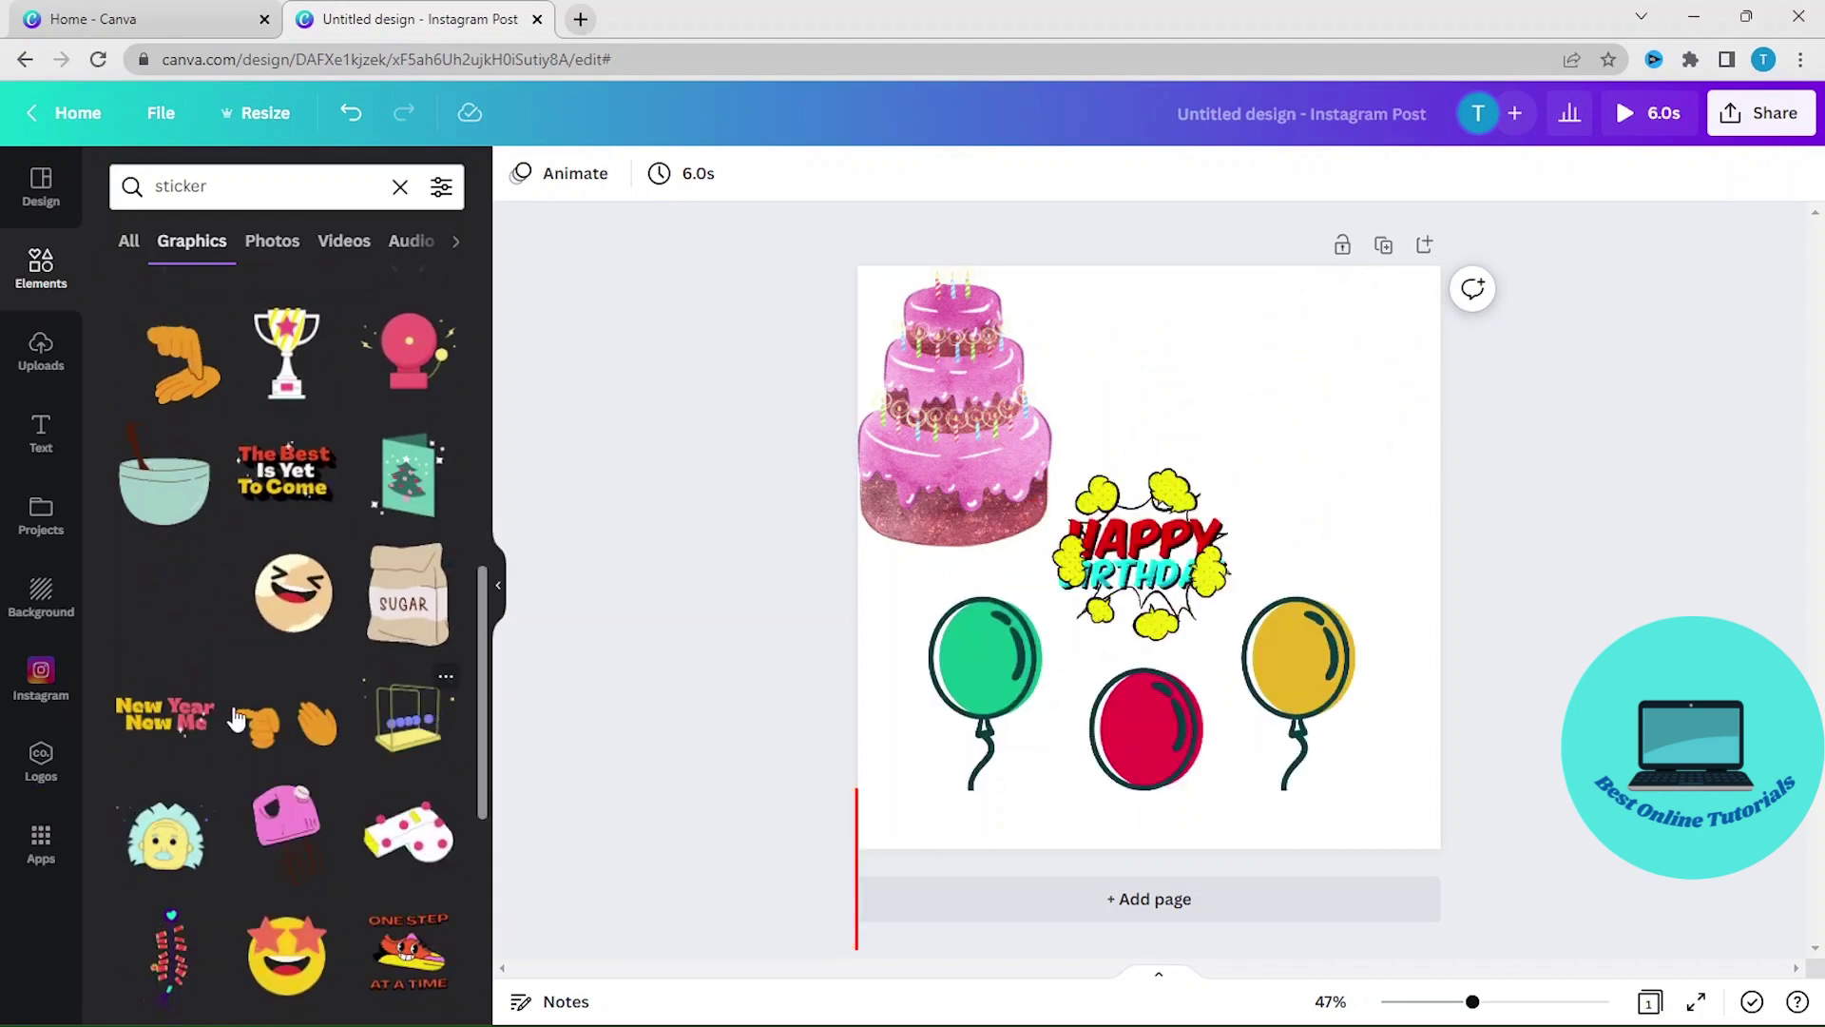
click(290, 477)
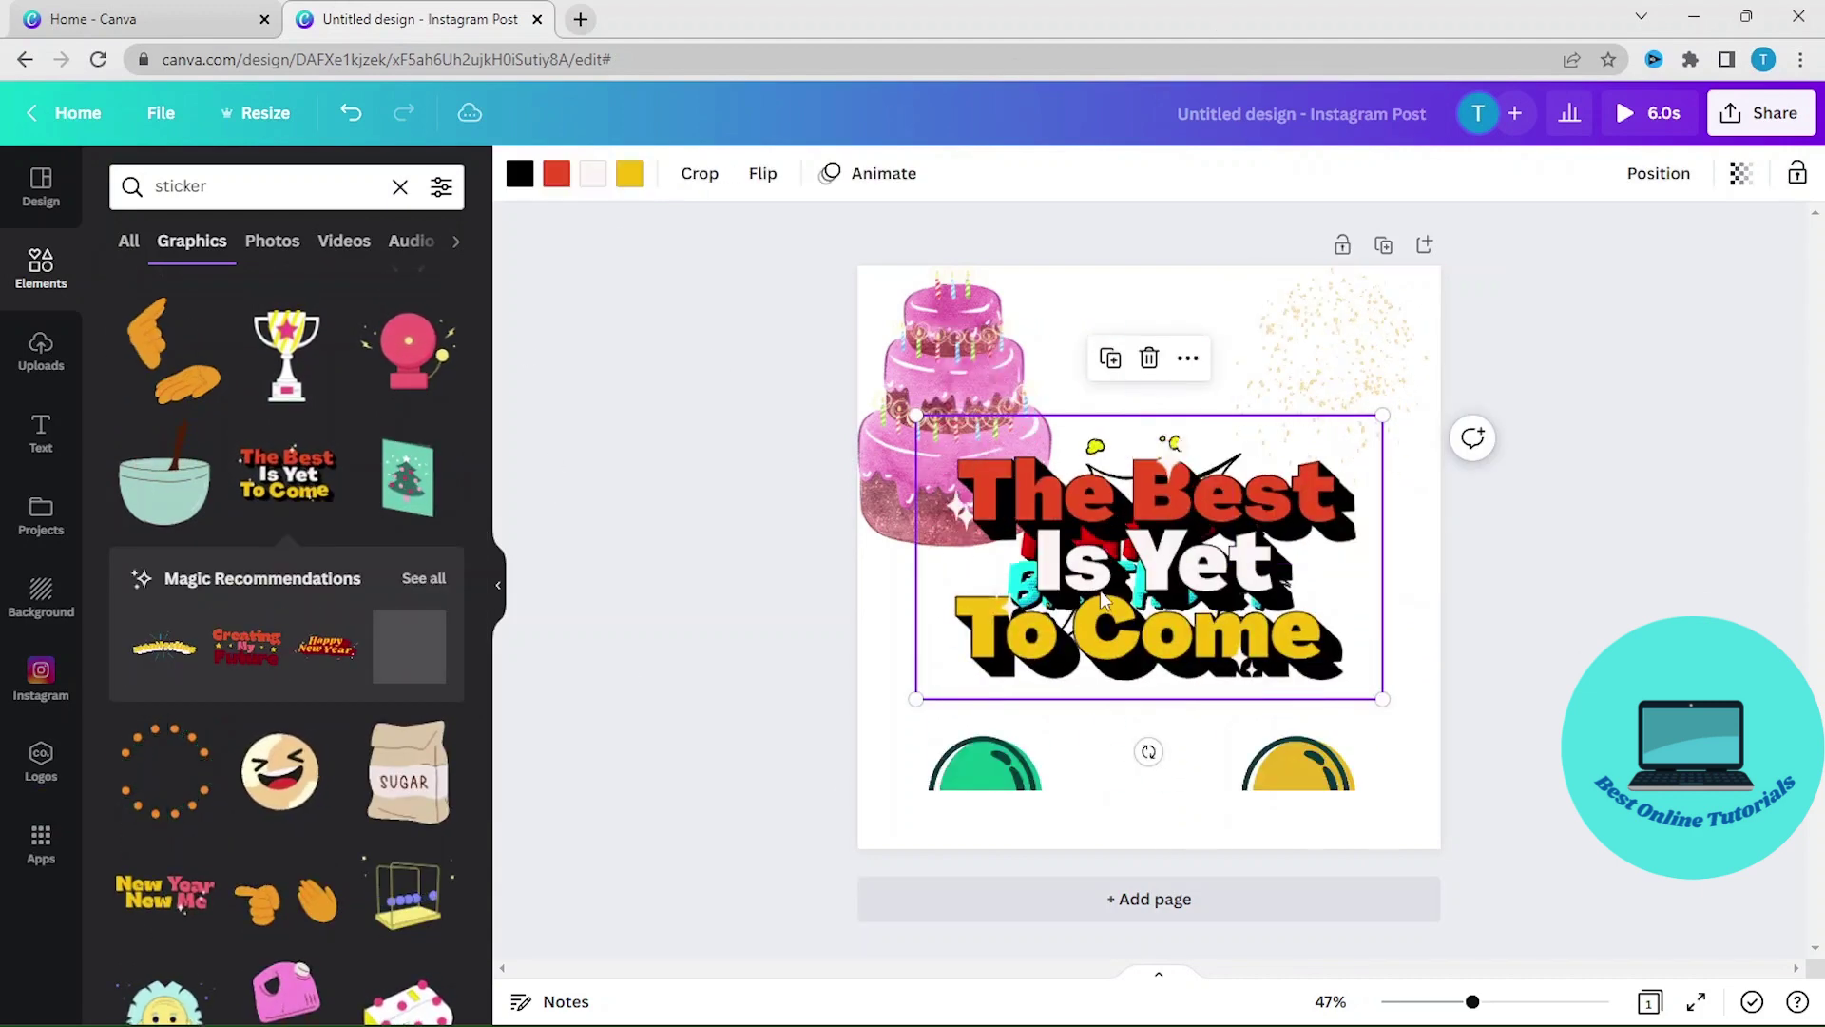
Shrink the sticker and move it to the bottom of the design
mouse_move(917, 698)
mouse_down()
mouse_move(1317, 476)
mouse_move(1190, 319)
mouse_up()
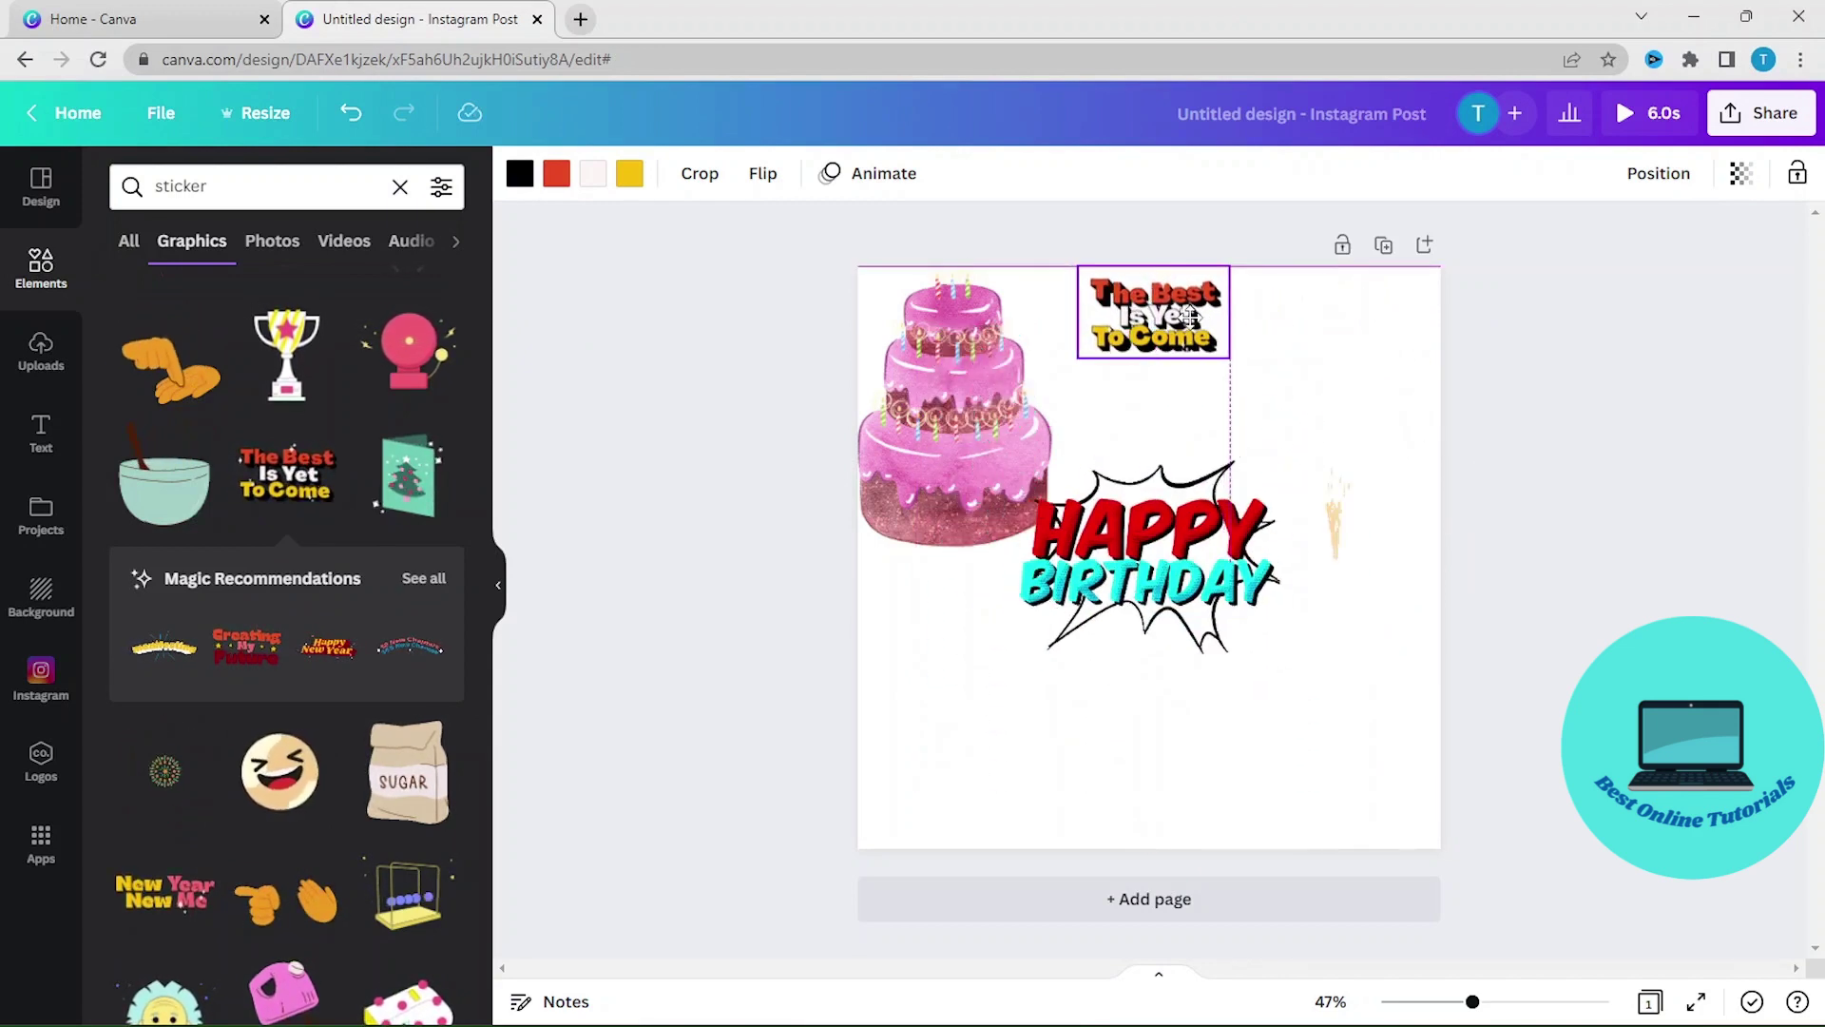
click(1711, 564)
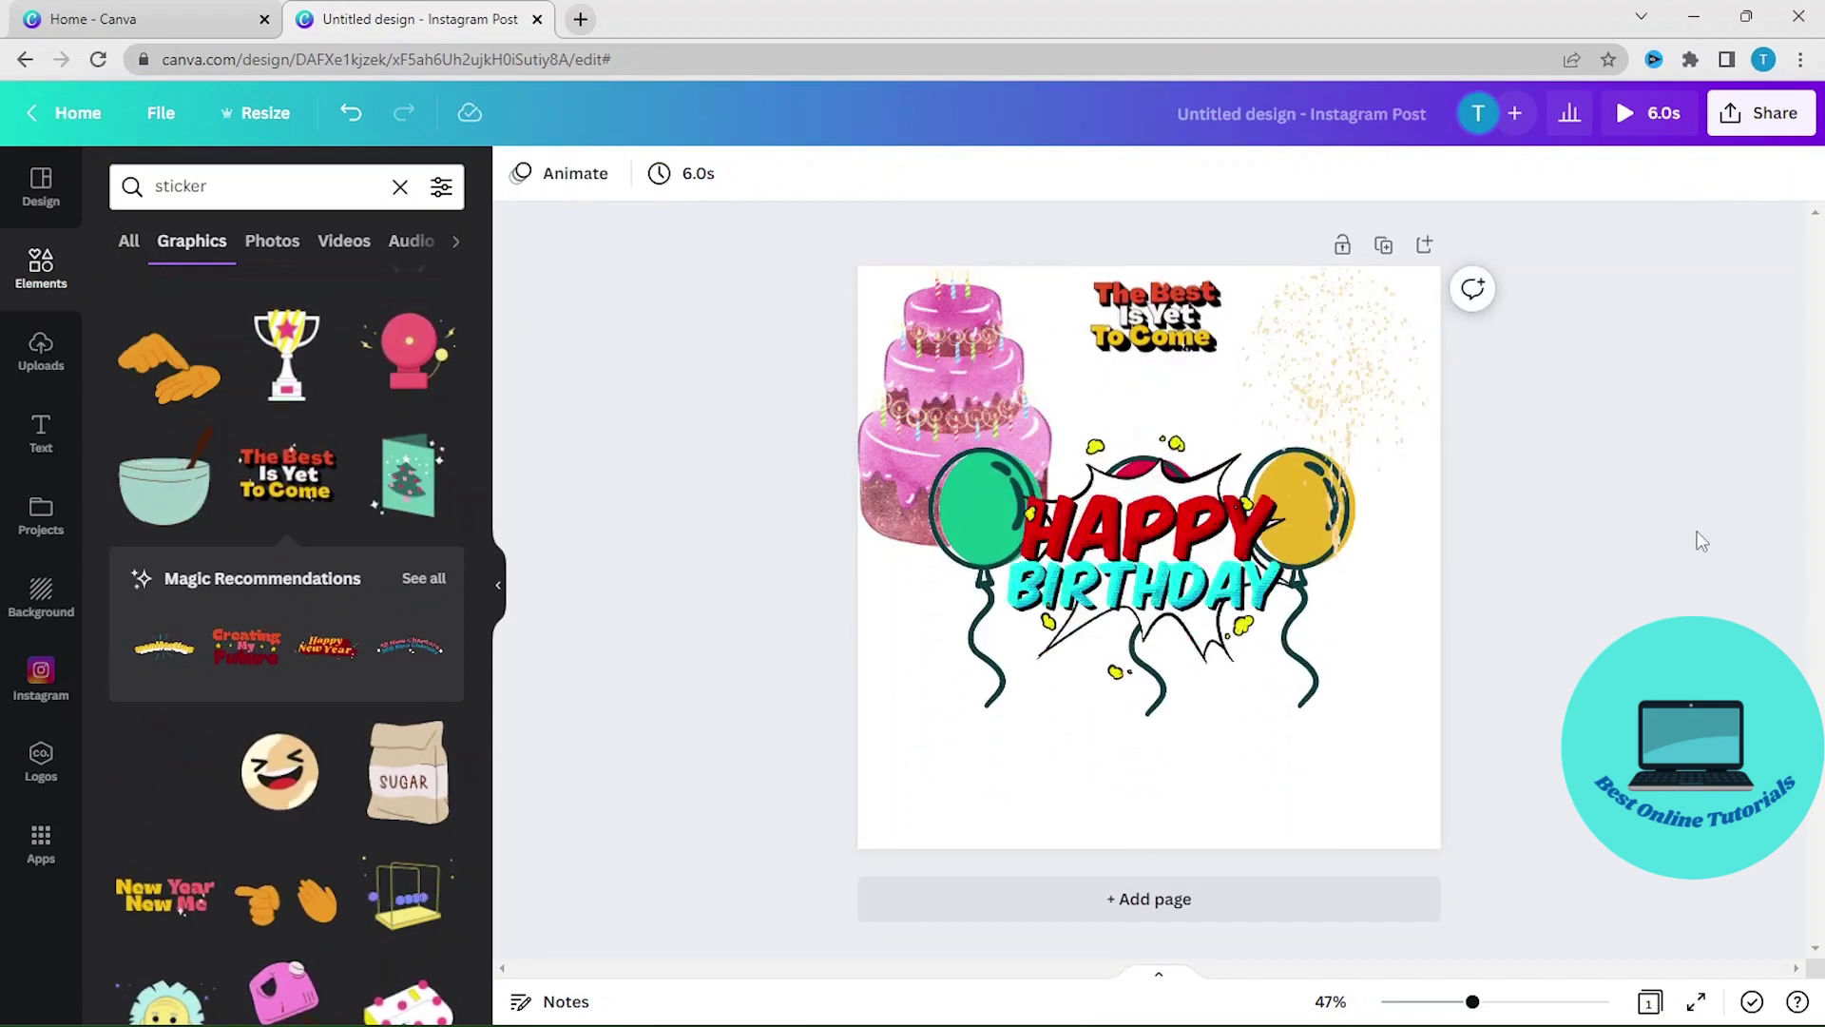
mouse_move(1159, 331)
mouse_down()
mouse_move(1166, 803)
mouse_move(1141, 860)
mouse_up()
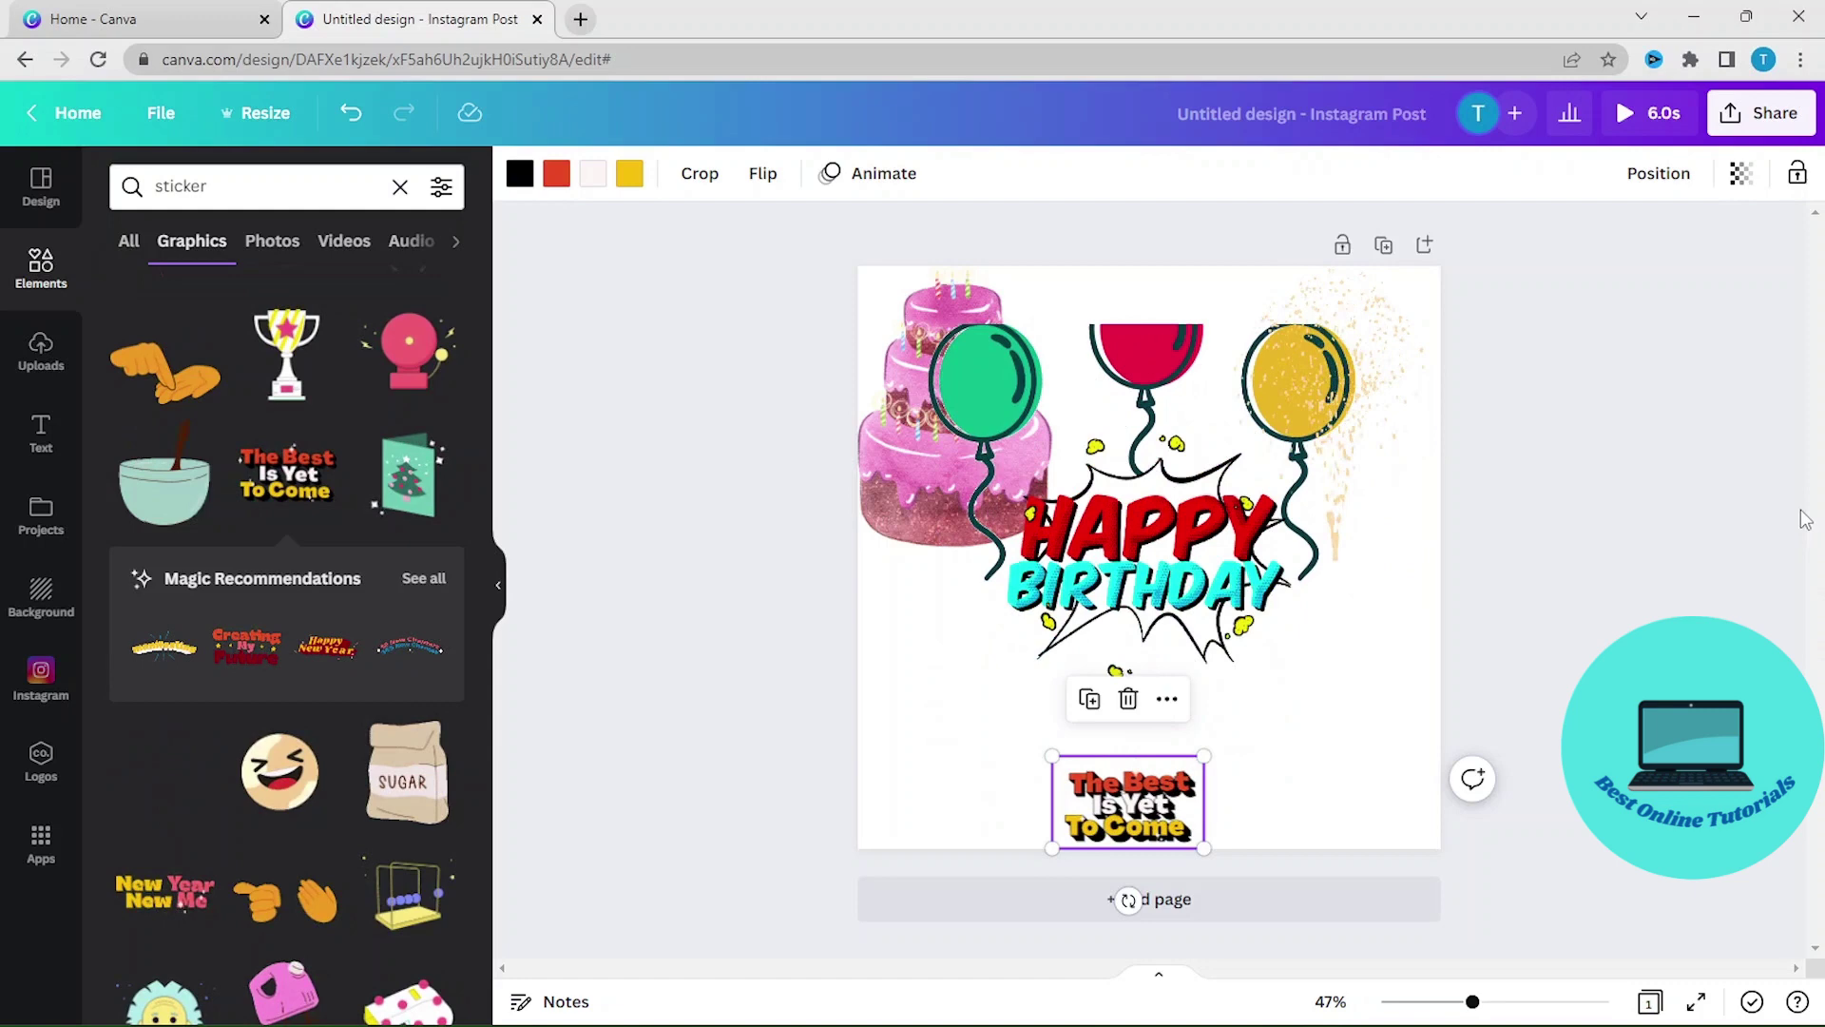
Set the page background colour to blue-violet
click(42, 599)
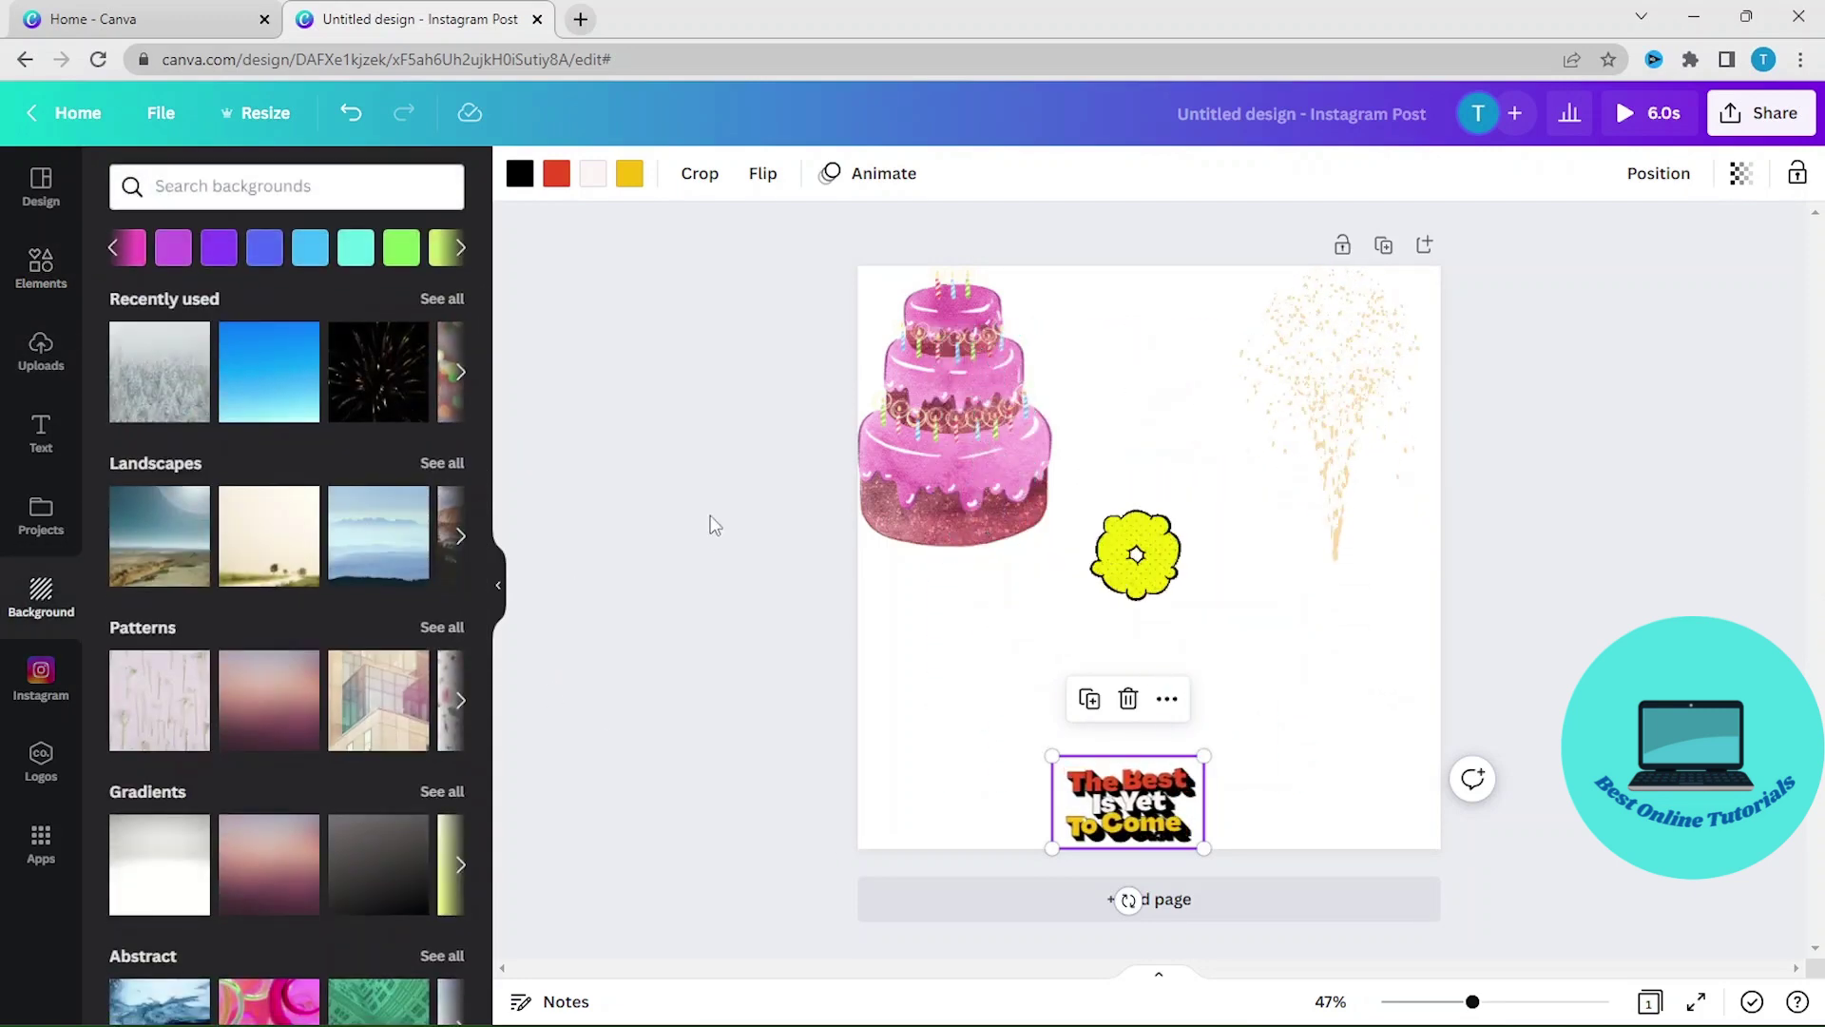
click(173, 251)
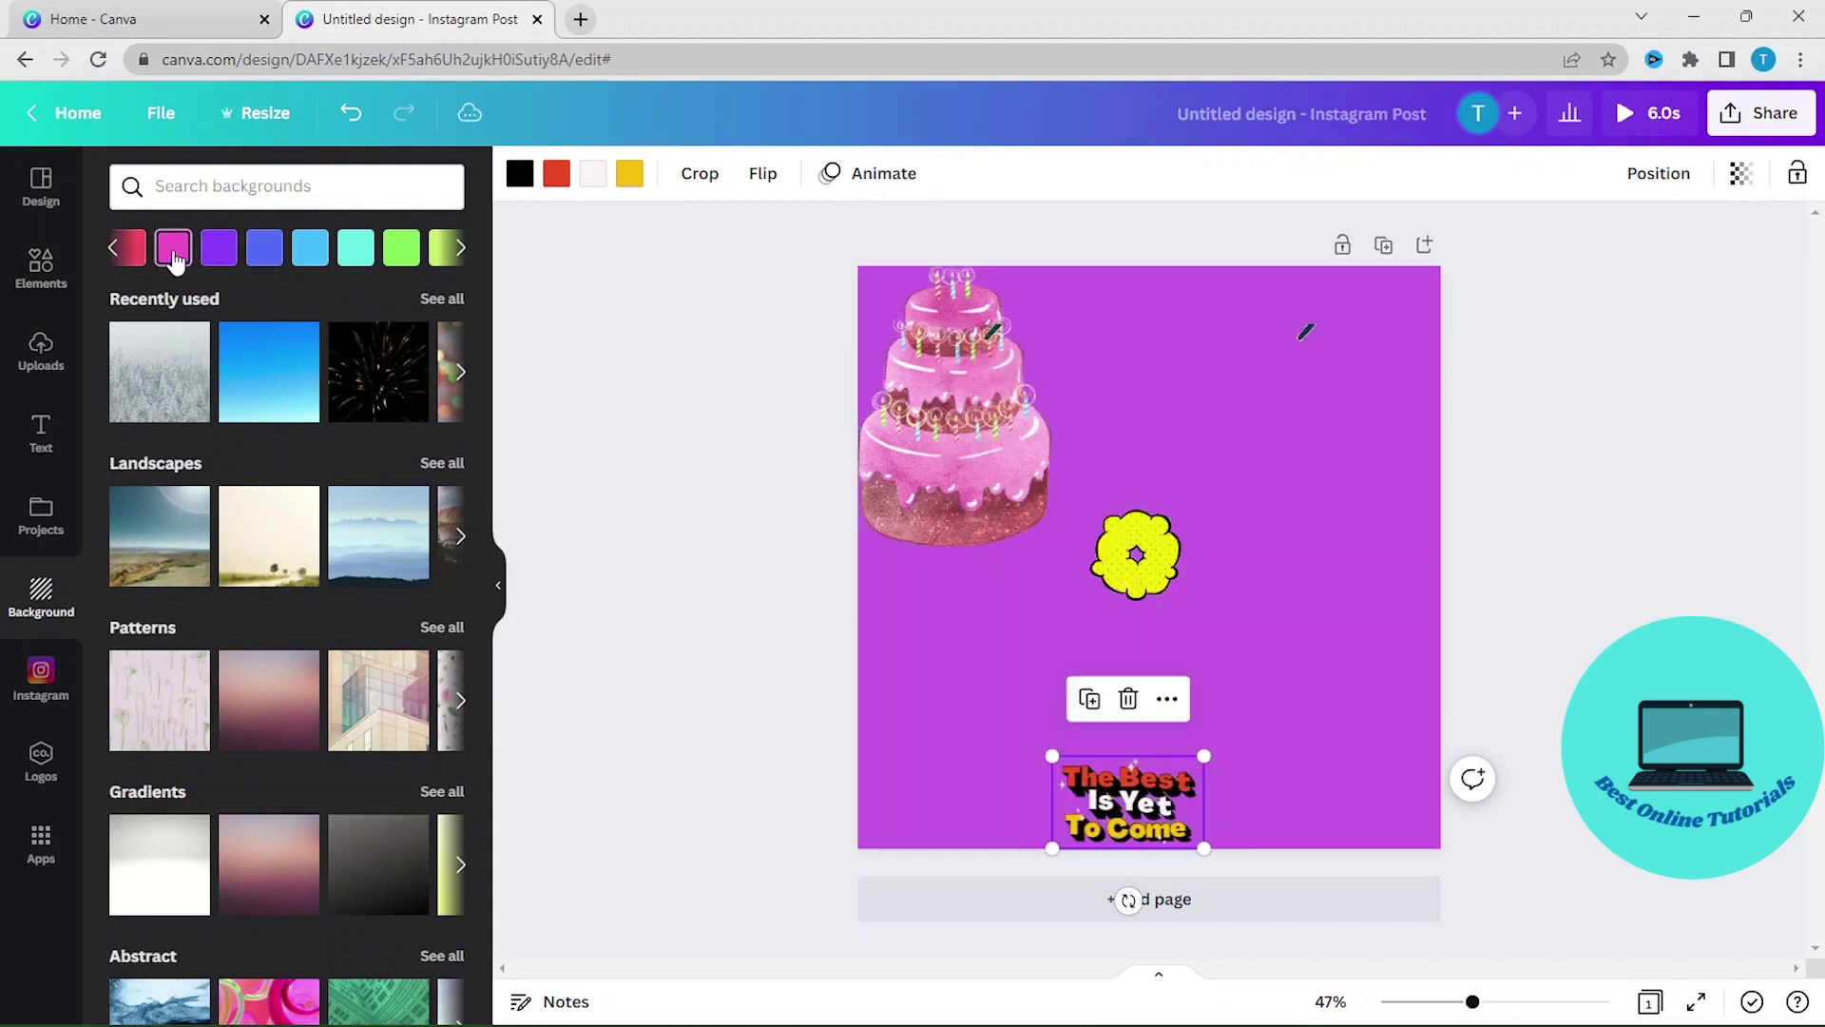
click(260, 252)
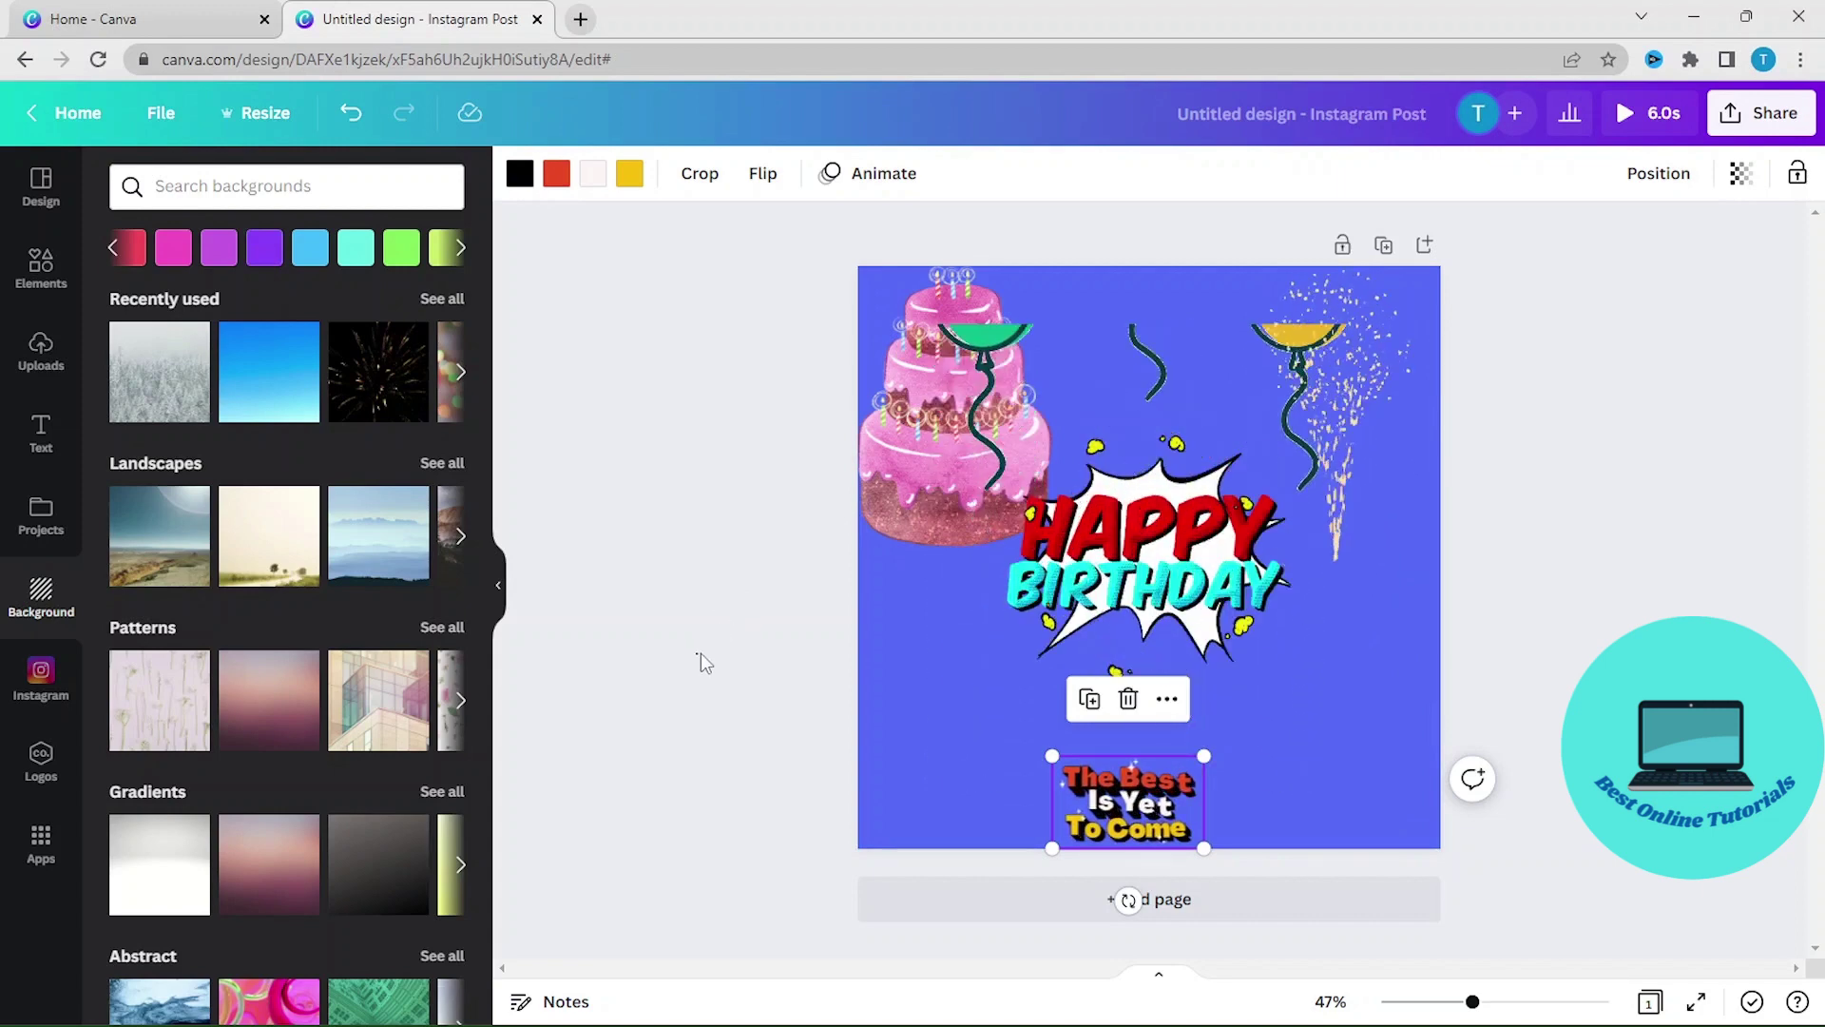
Centre the 'The Best Is Yet To Come' sticker horizontally along the bottom
click(1364, 875)
click(1157, 806)
drag(1157, 806, 1193, 805)
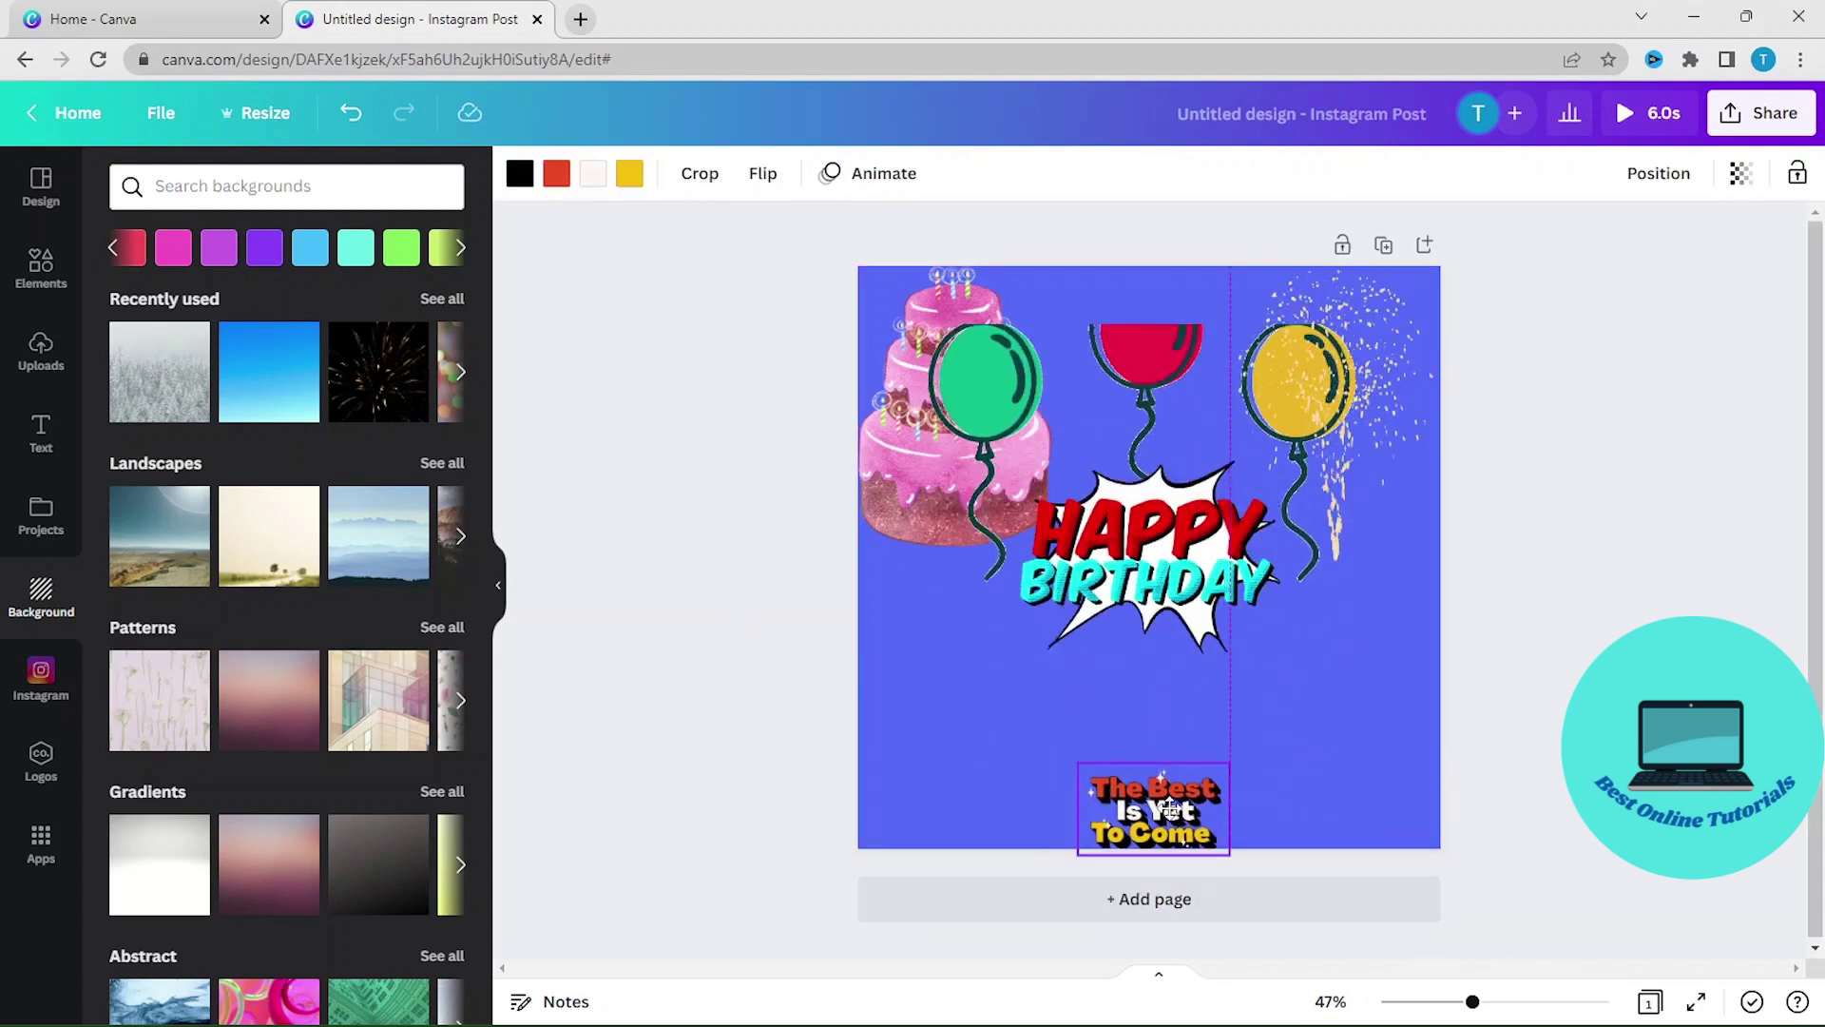
key(Escape)
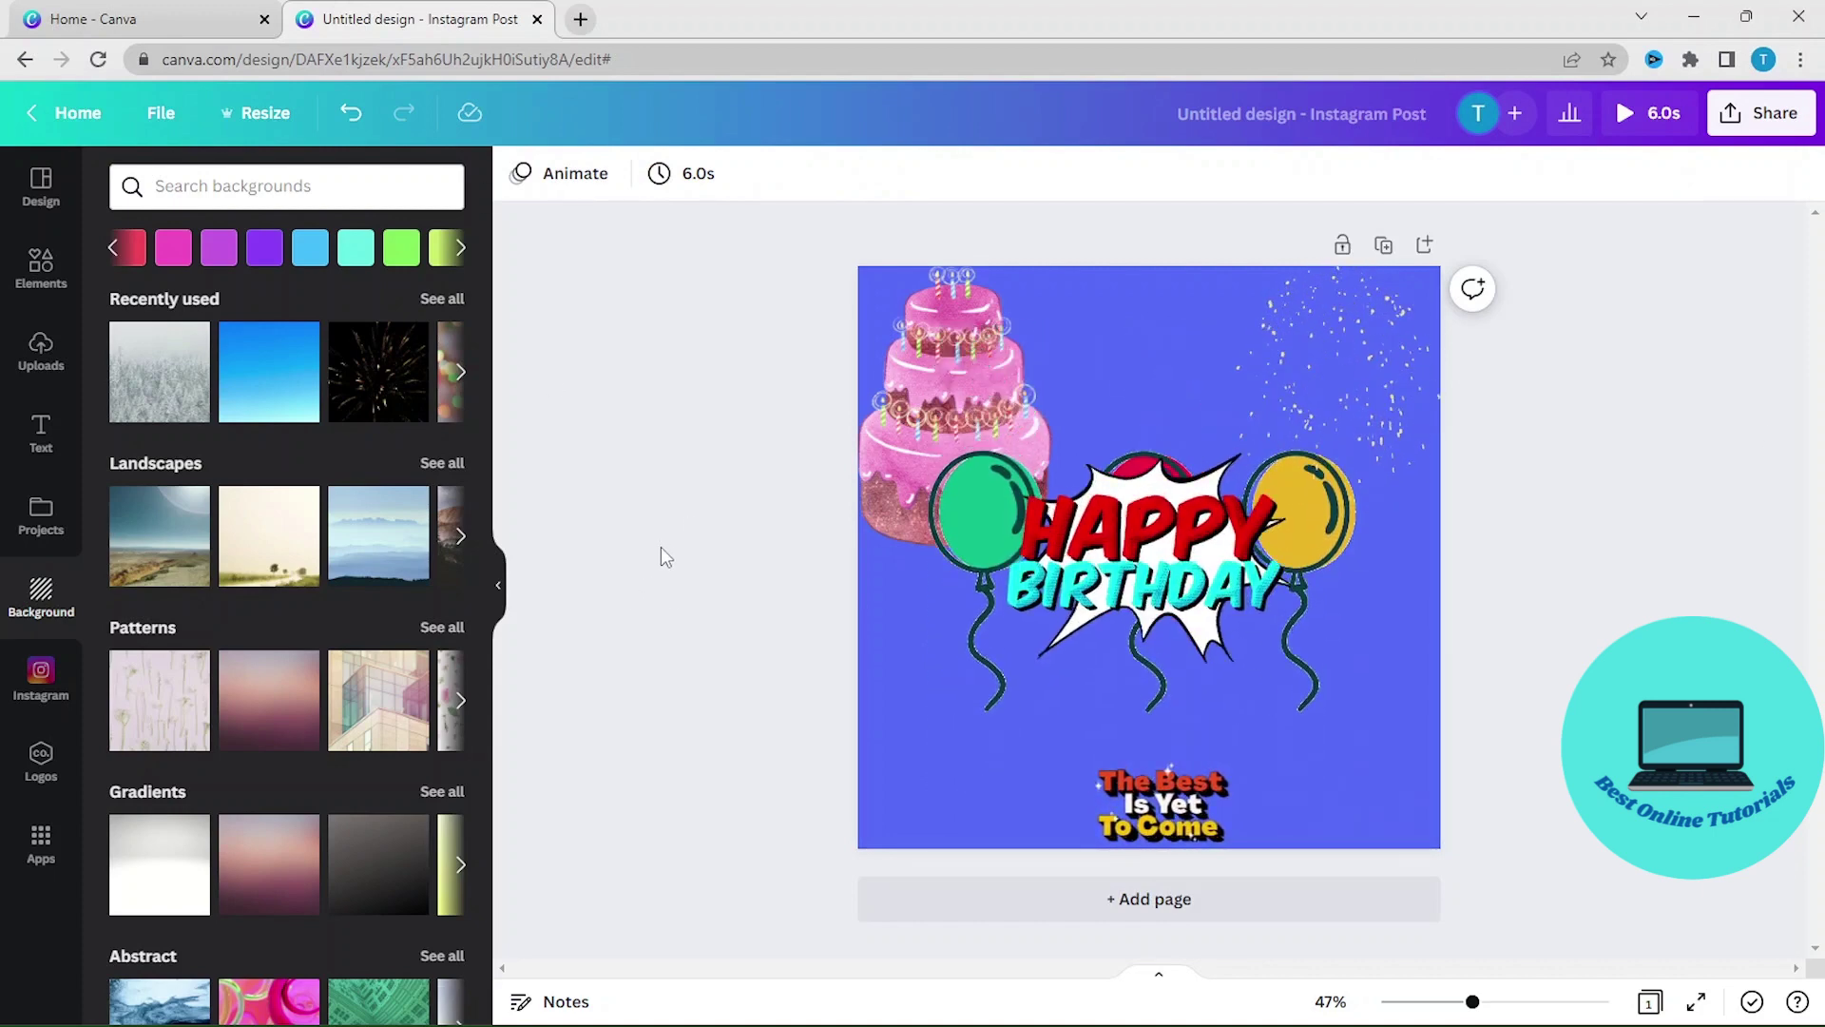
Reduce the page duration from 6.0 to 5.0 seconds with the Timing slider
click(687, 177)
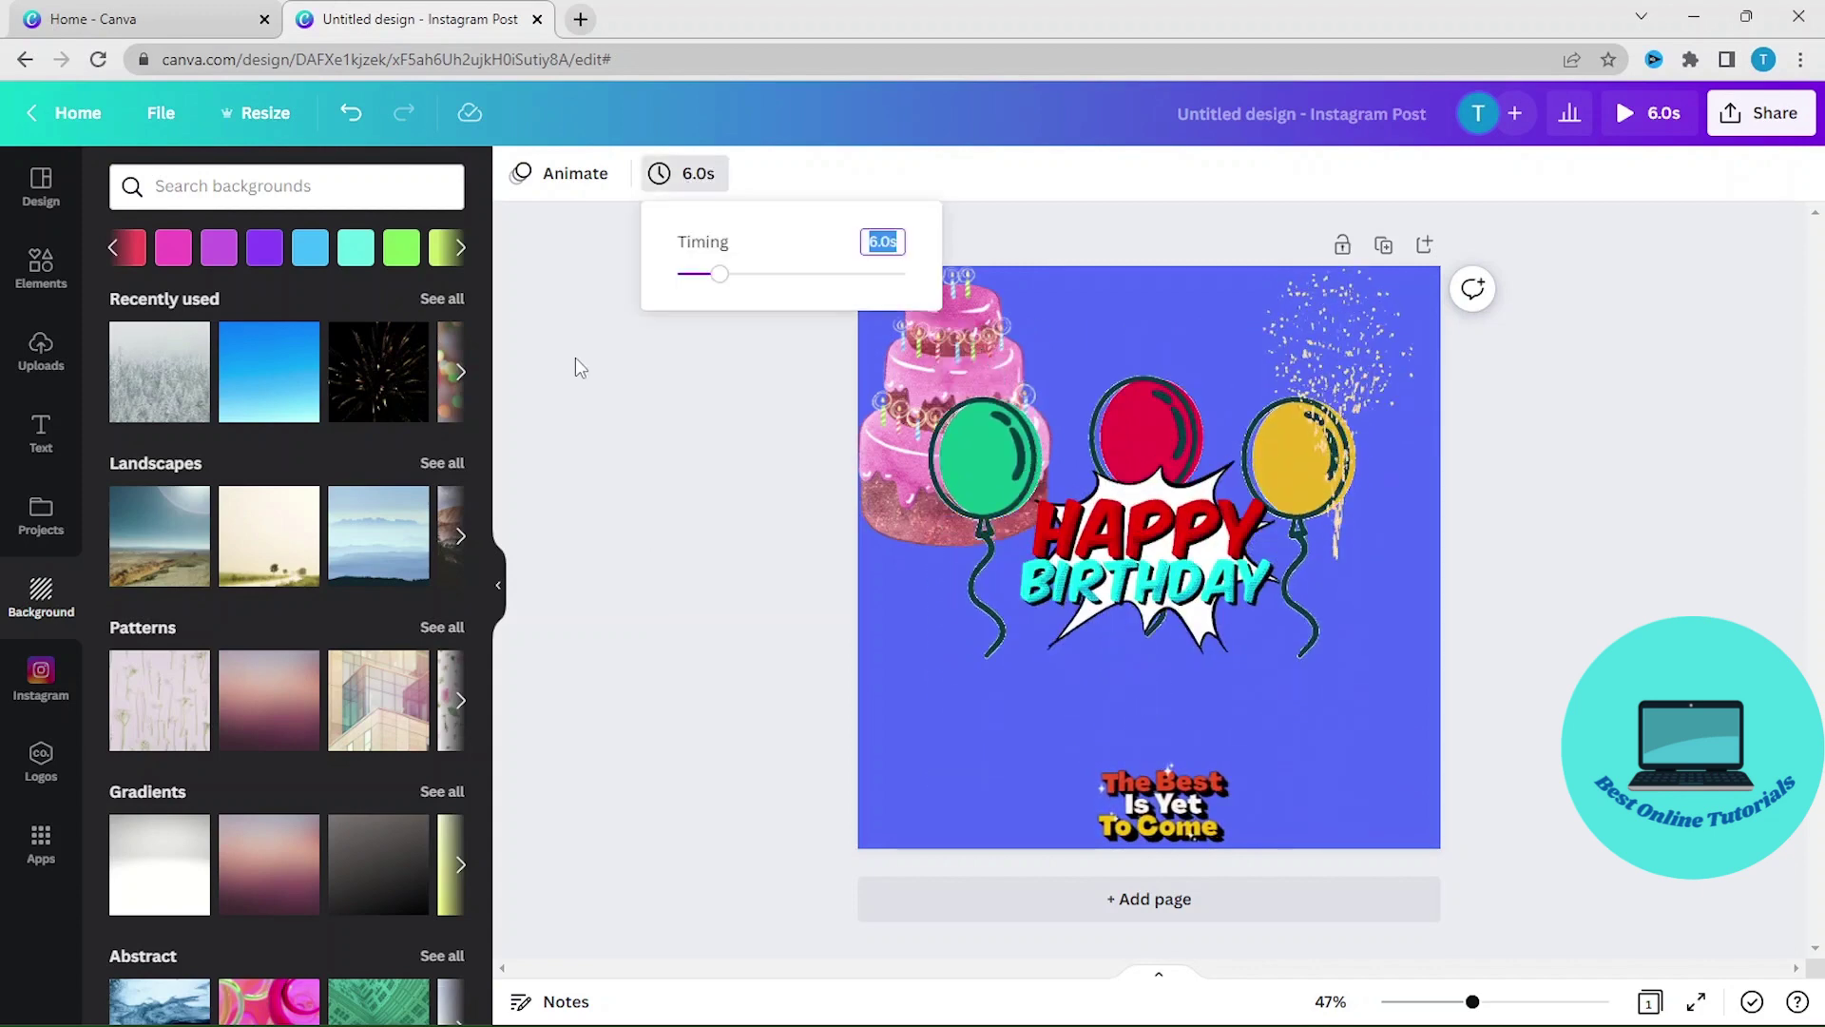
click(720, 277)
drag(757, 277, 716, 290)
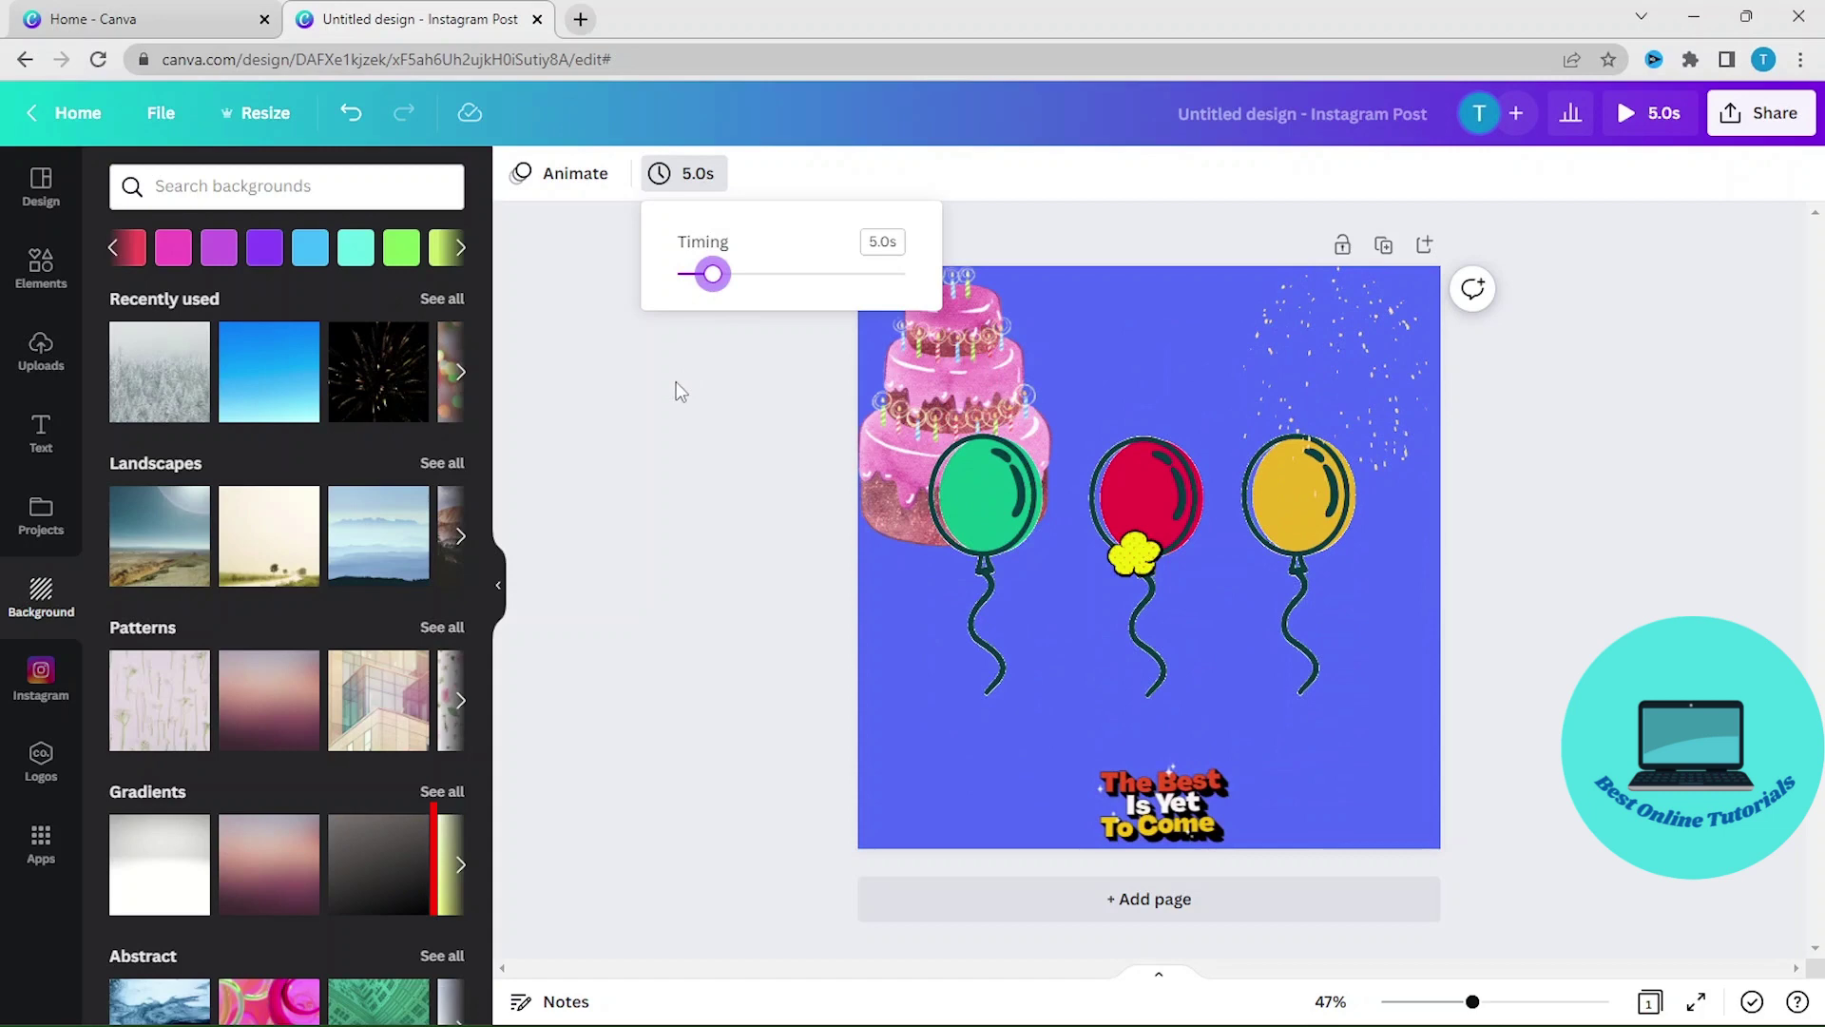
click(683, 496)
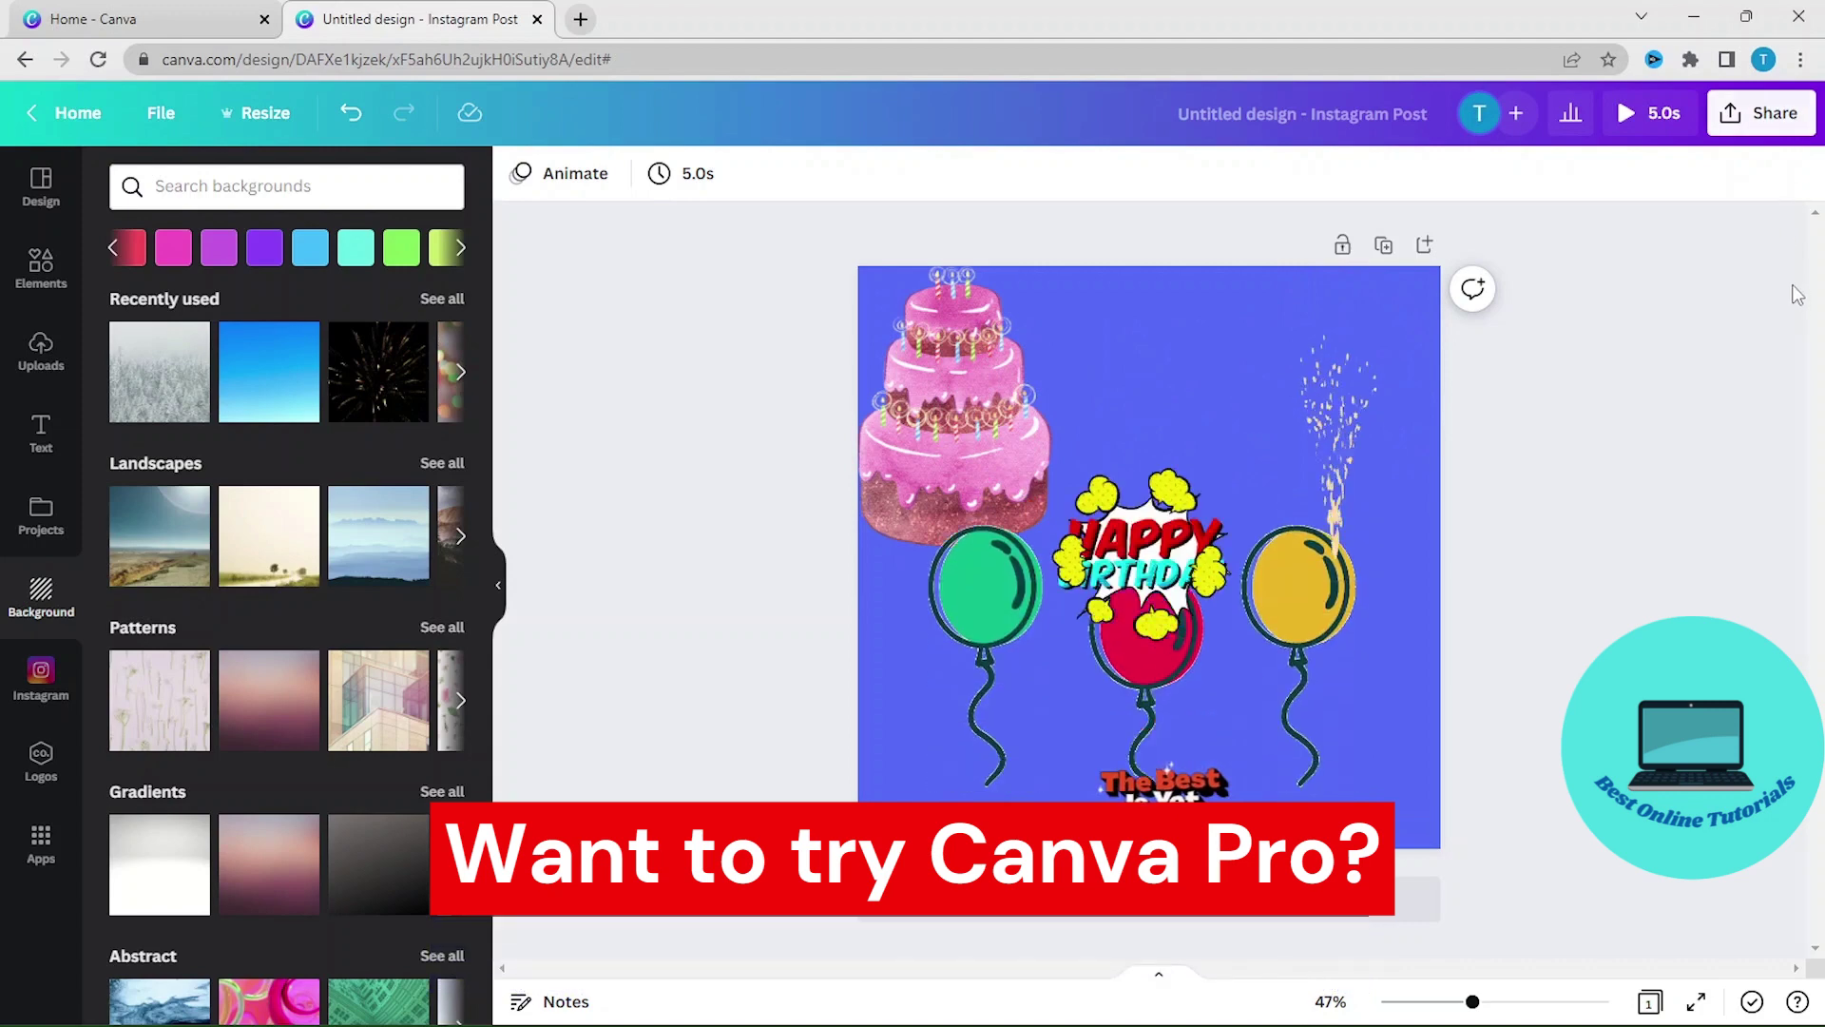
Download the birthday design from Share with file type GIF
click(1770, 121)
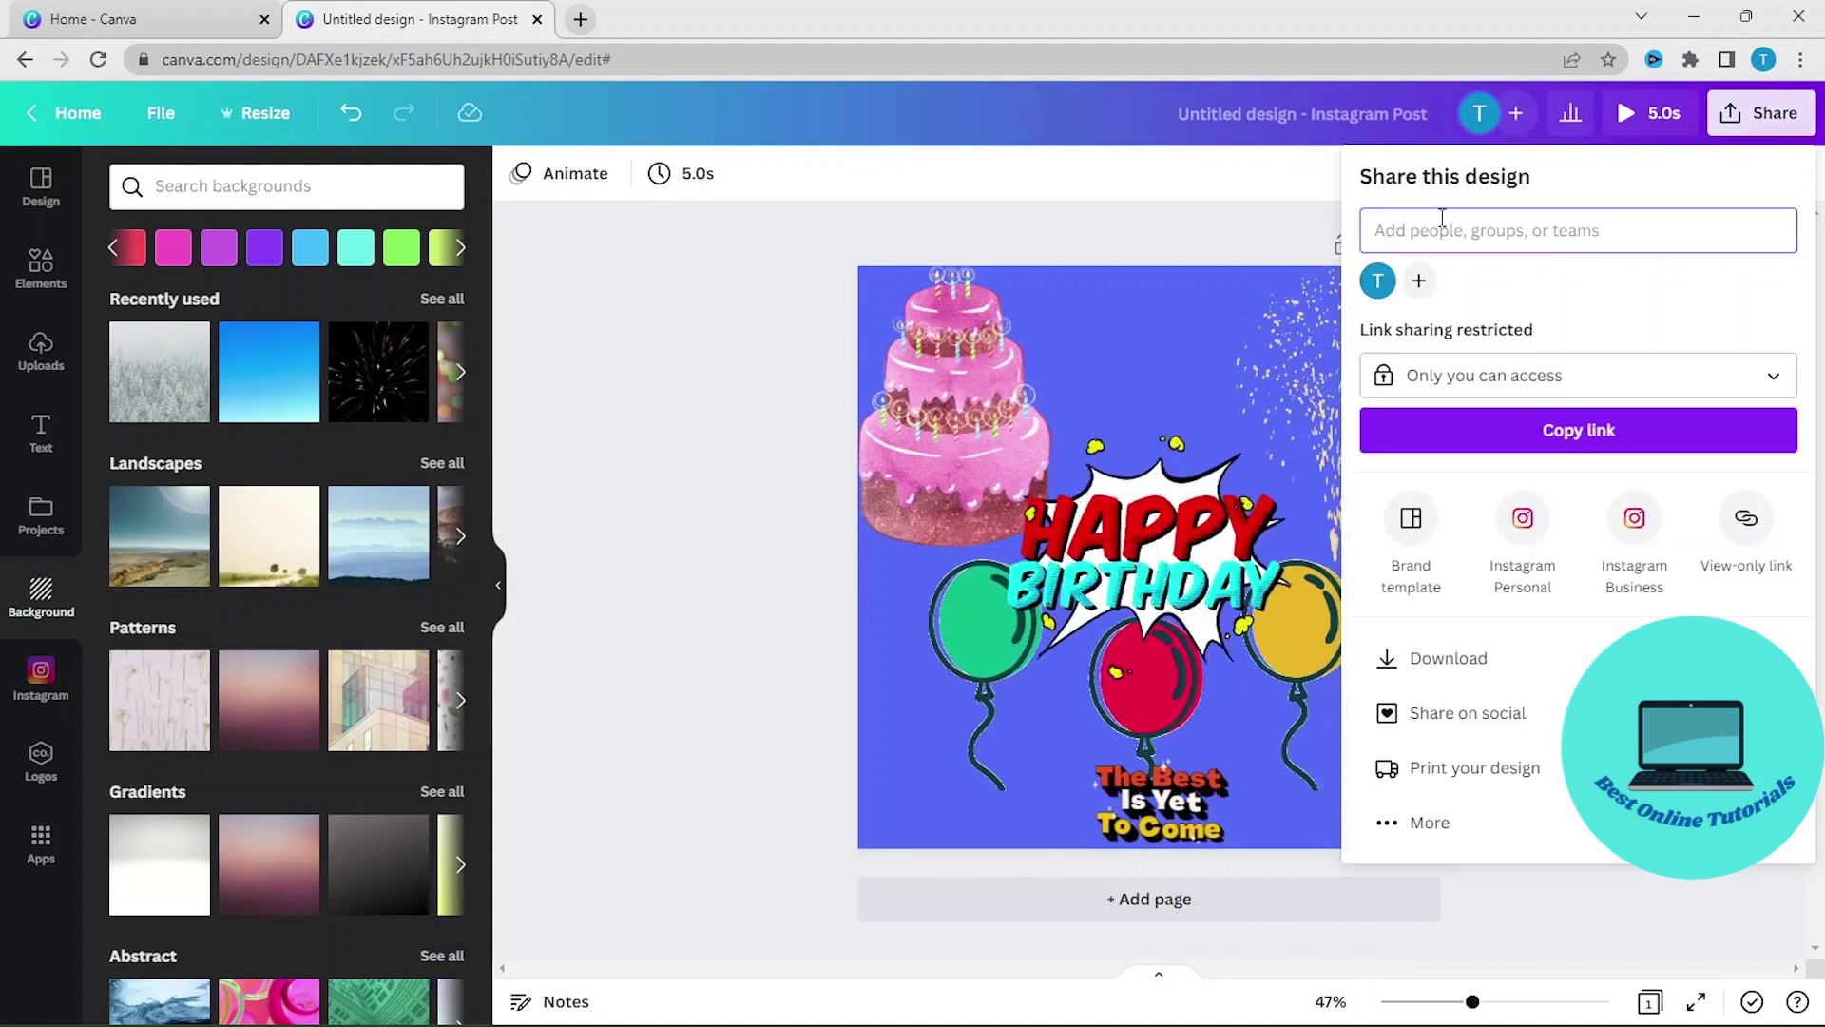
click(1515, 662)
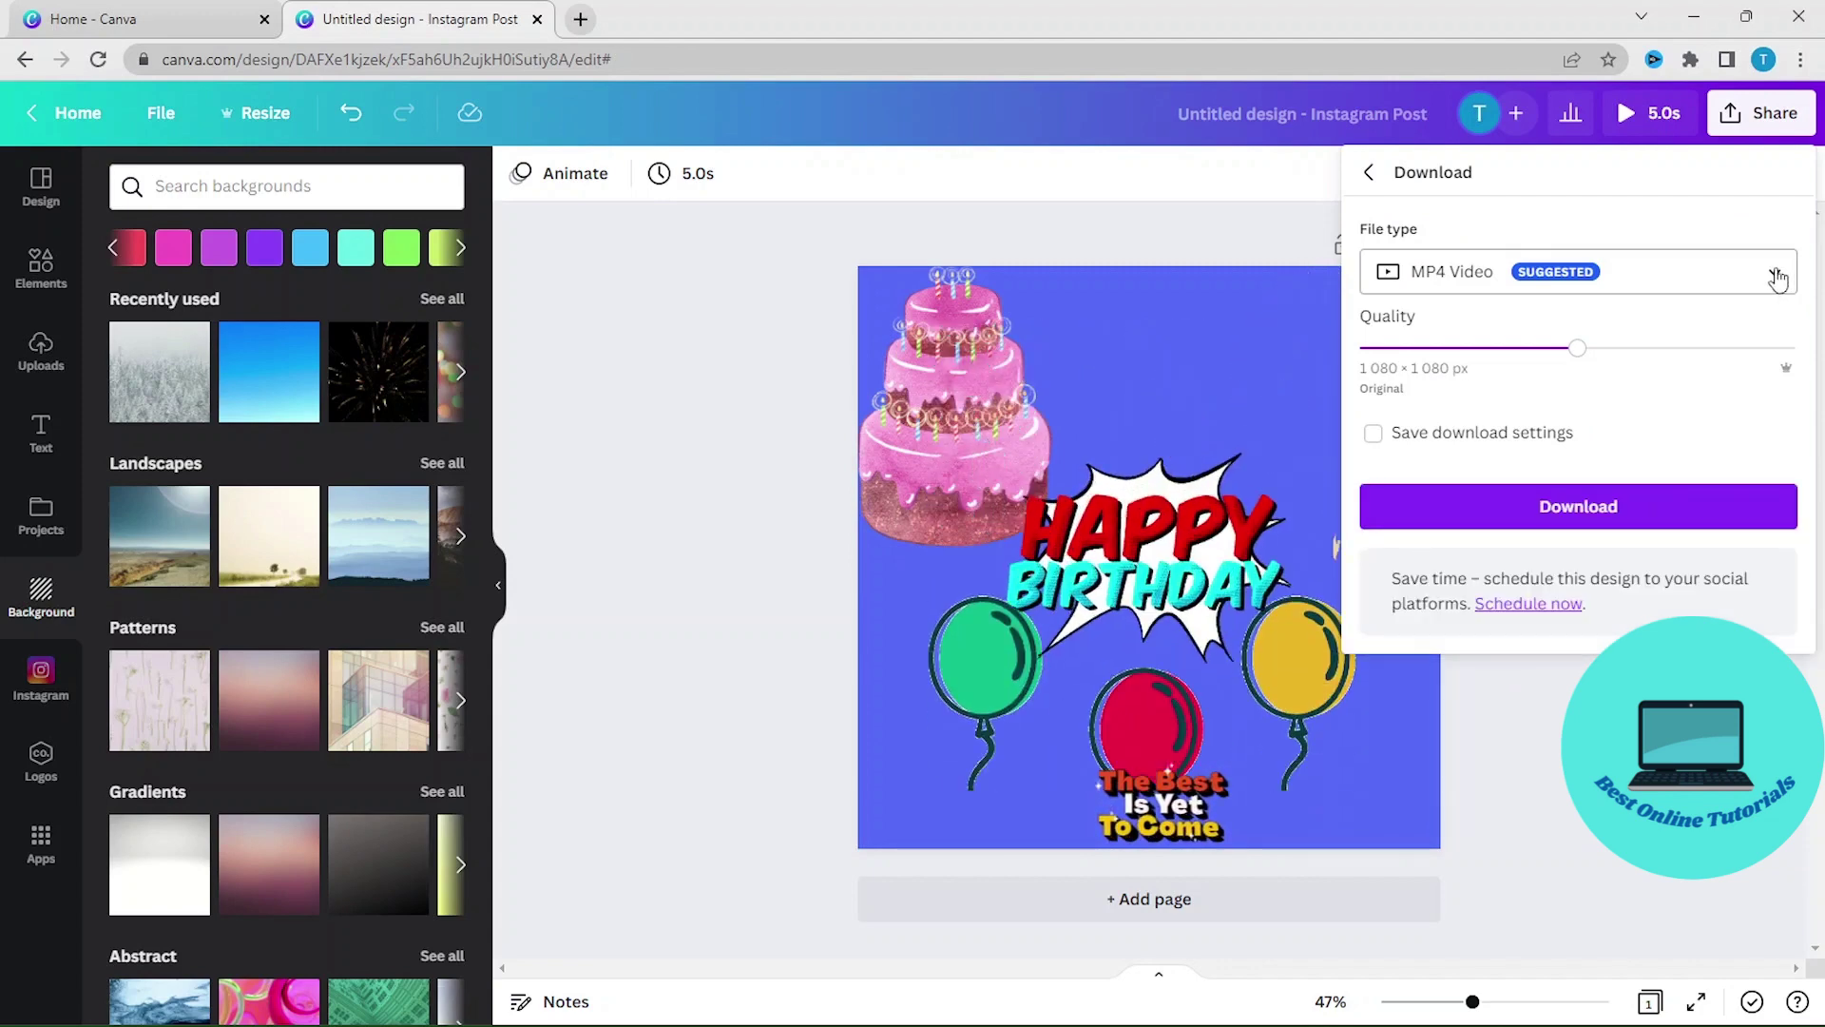
click(1771, 275)
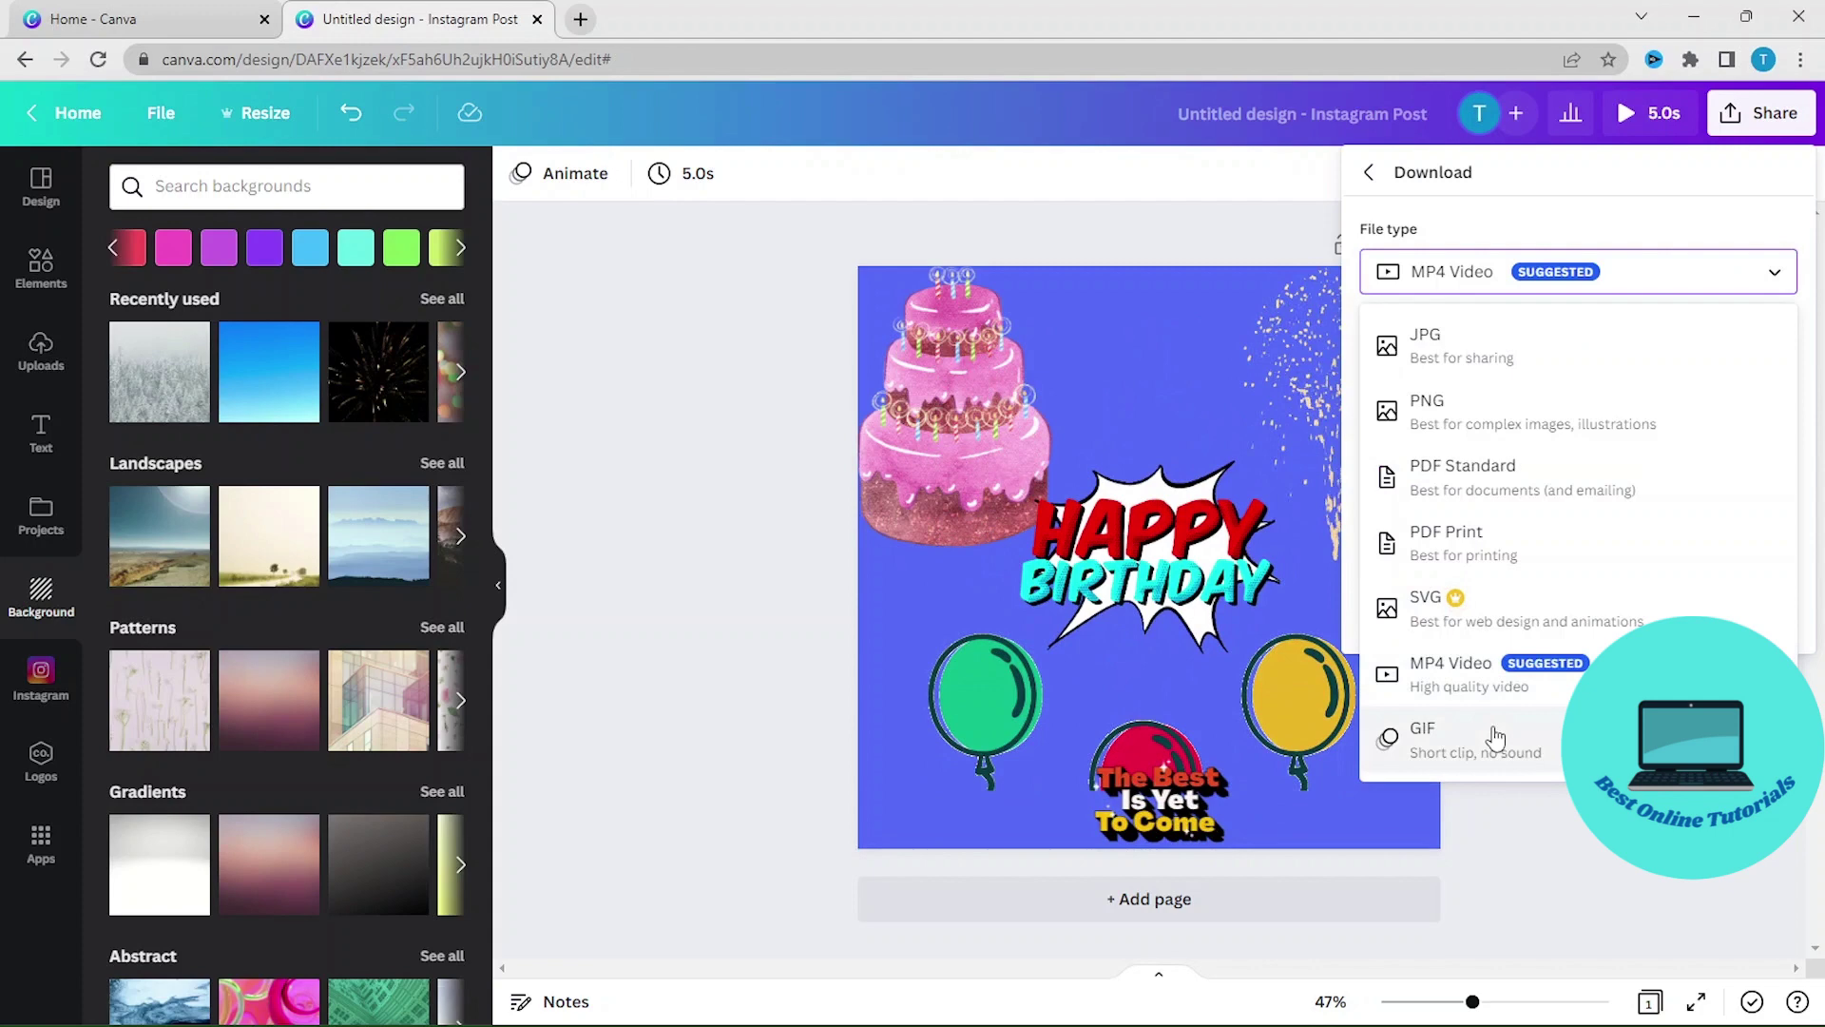
click(1391, 739)
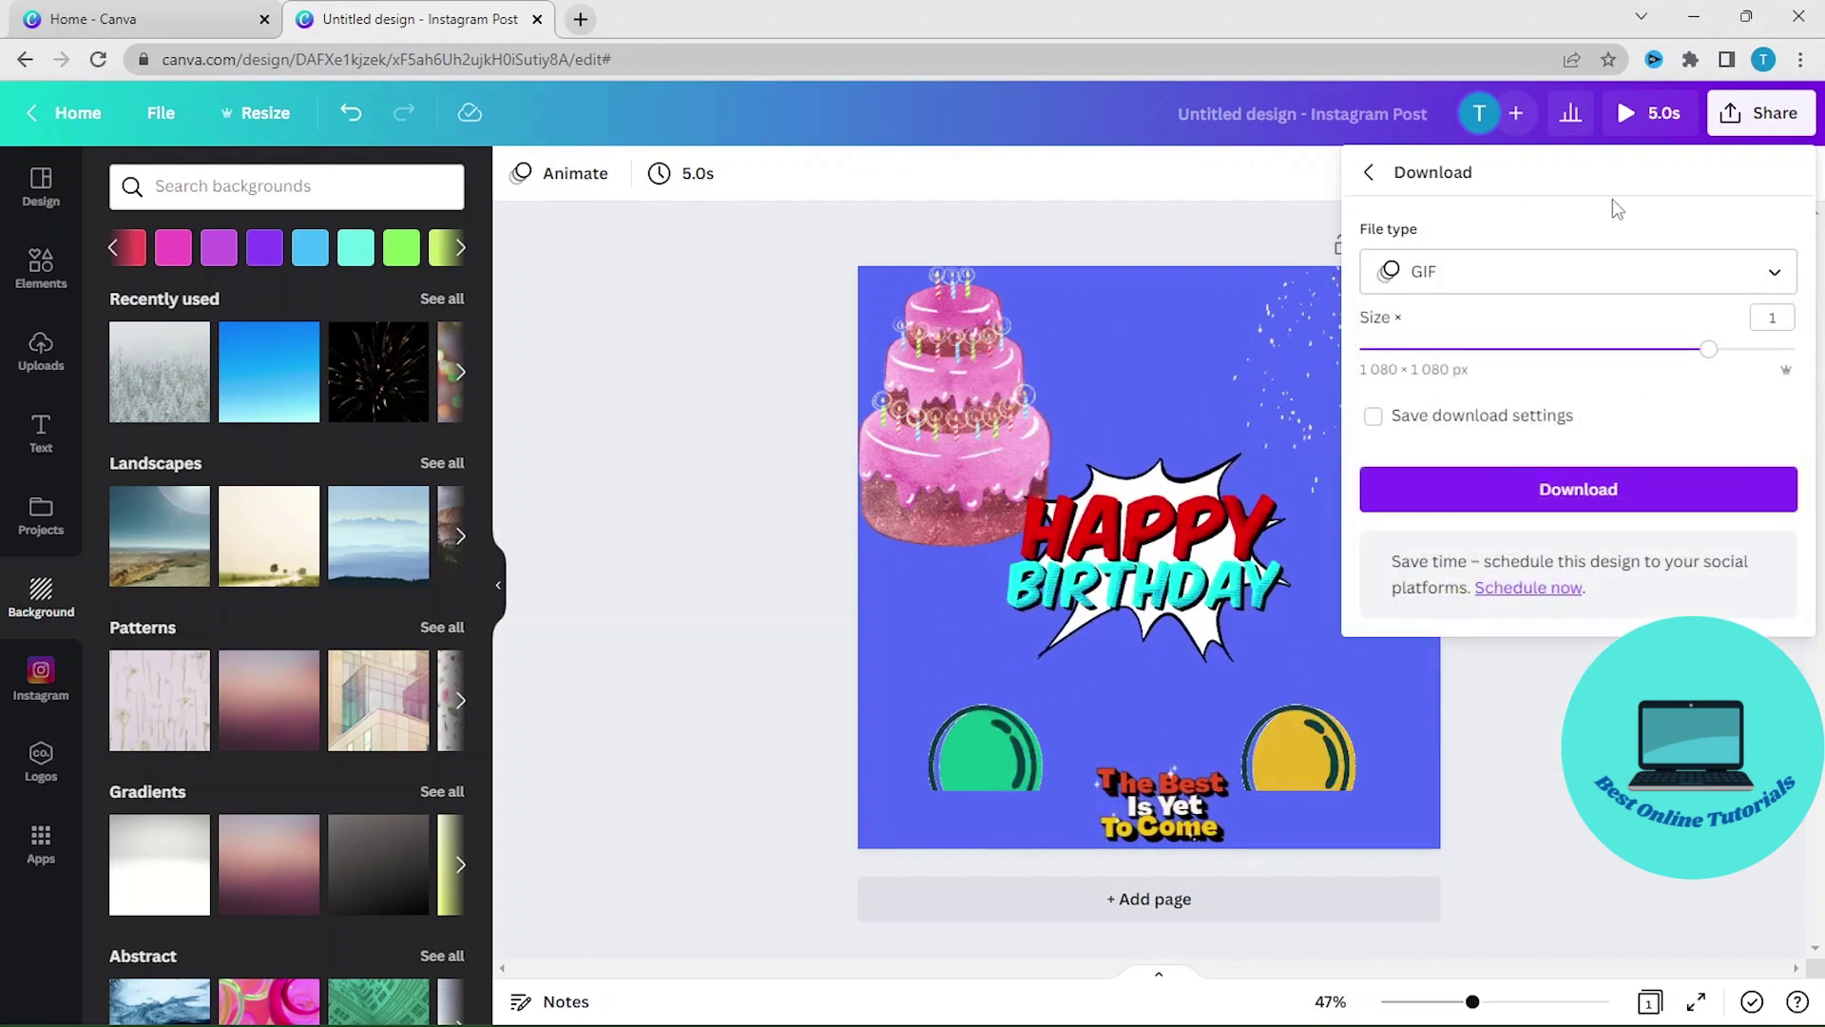
click(1579, 489)
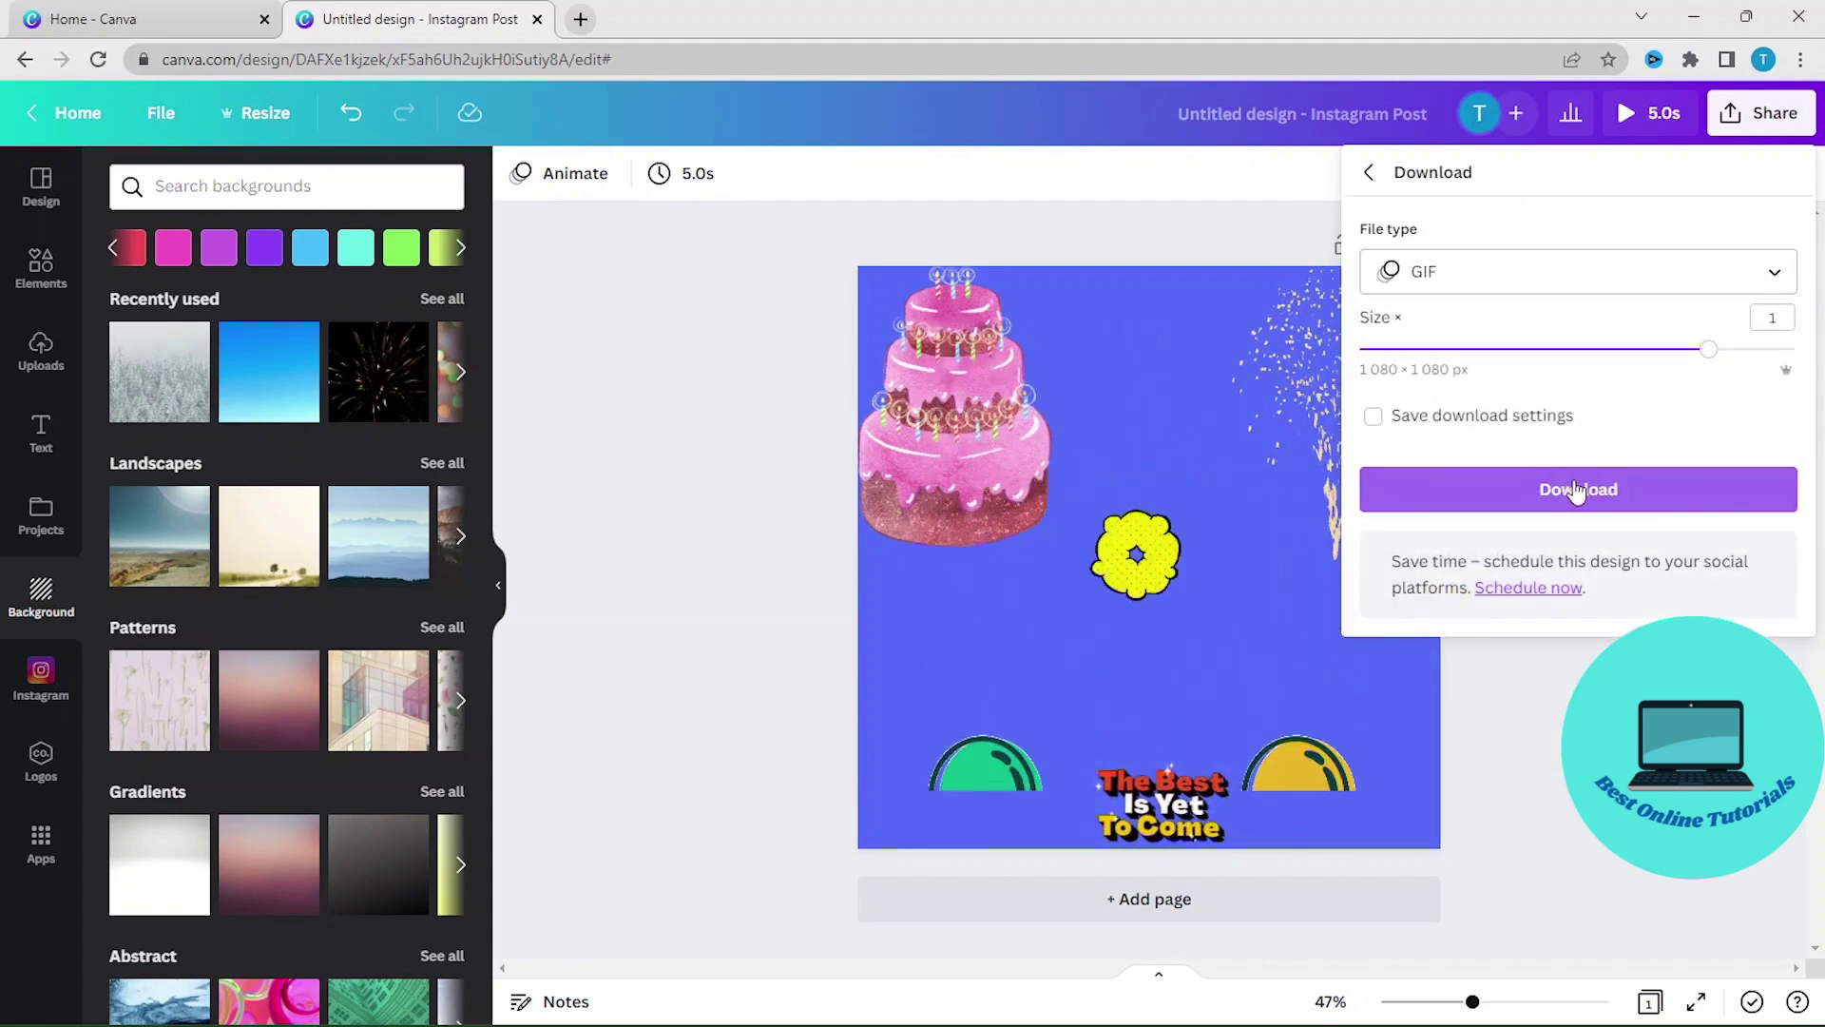